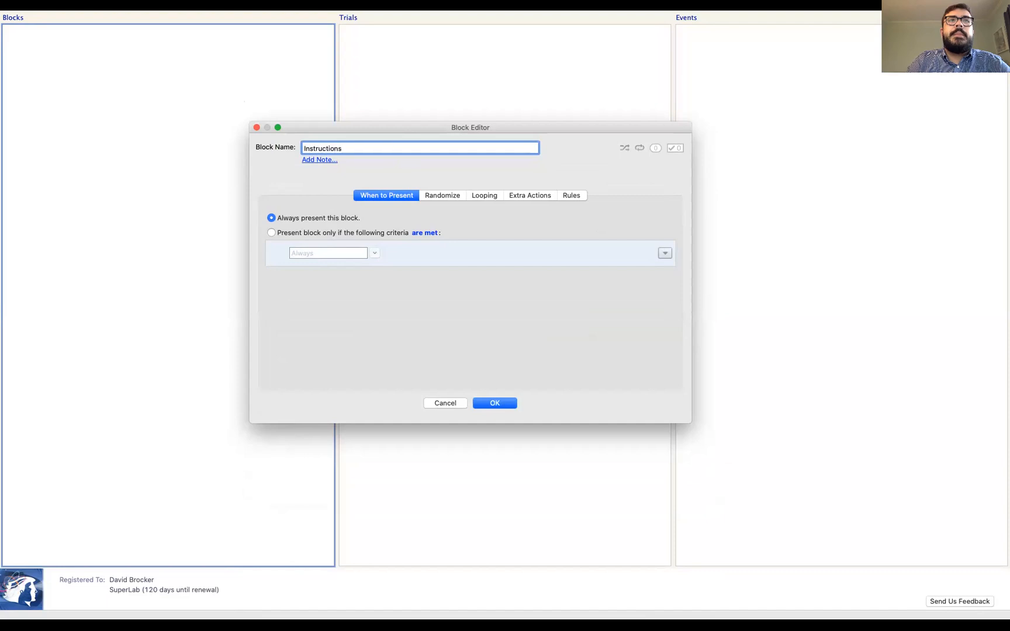
# Confirm the Instructions block and add a trial named Instructions.
pyautogui.click(453, 106)
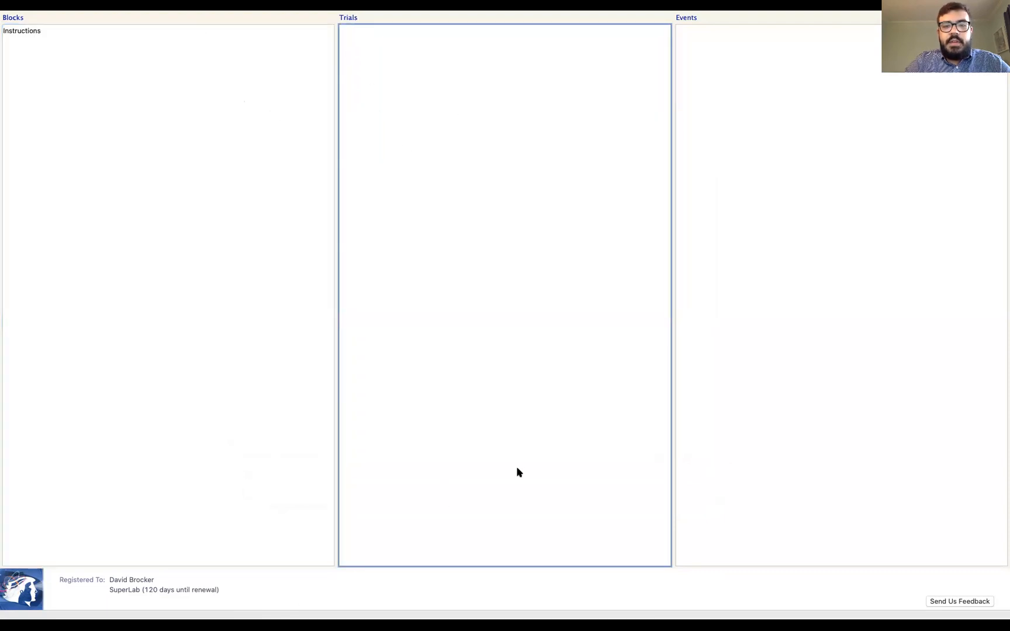
pyautogui.doubleClick(379, 360)
pyautogui.moveTo(379, 365); pyautogui.dragTo(366, 109)
pyautogui.click(365, 121)
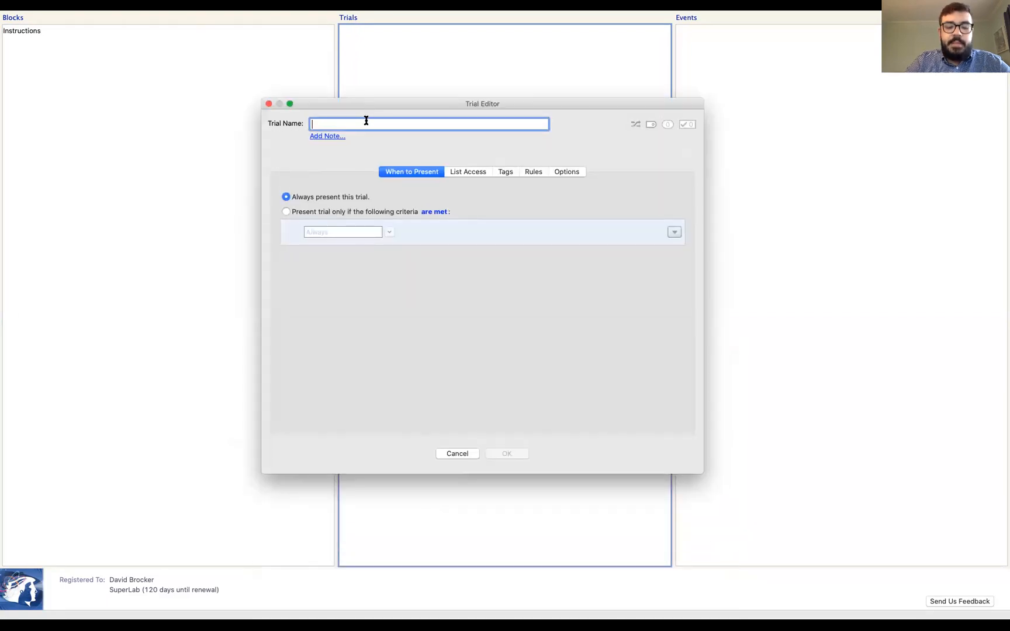
pyautogui.write('Instructions')
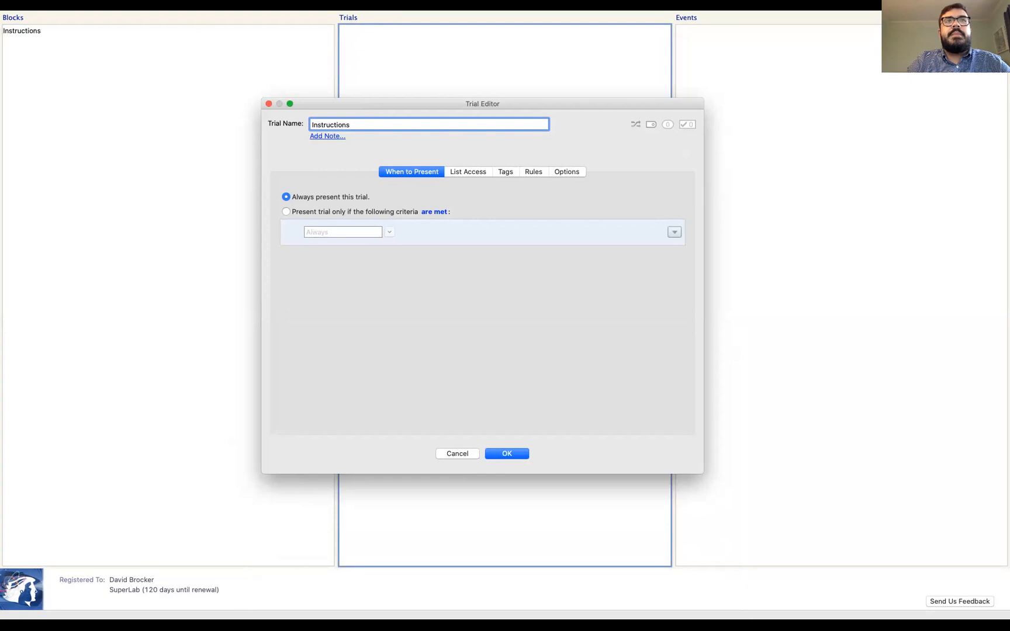
pyautogui.press('Return')
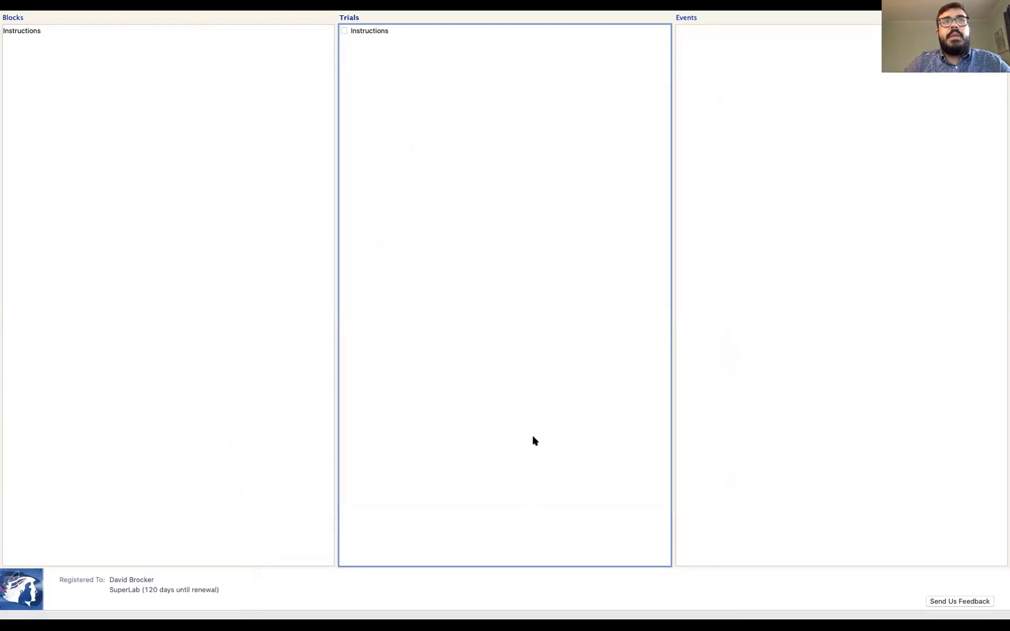
# Add an event named Instructions, keeping its default stimulus settings.
pyautogui.click(728, 110)
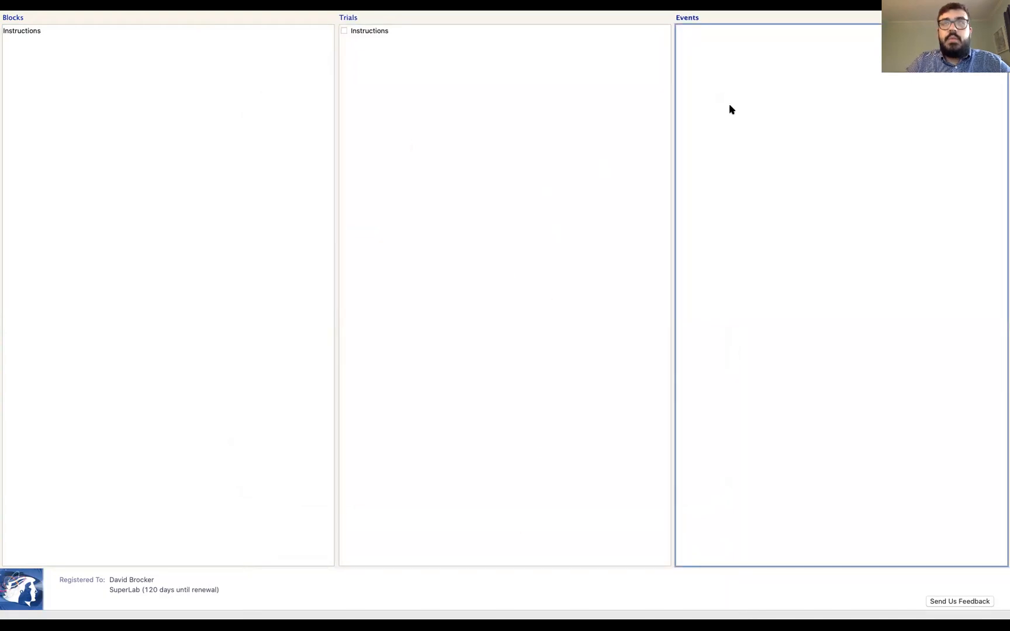
pyautogui.doubleClick(730, 109)
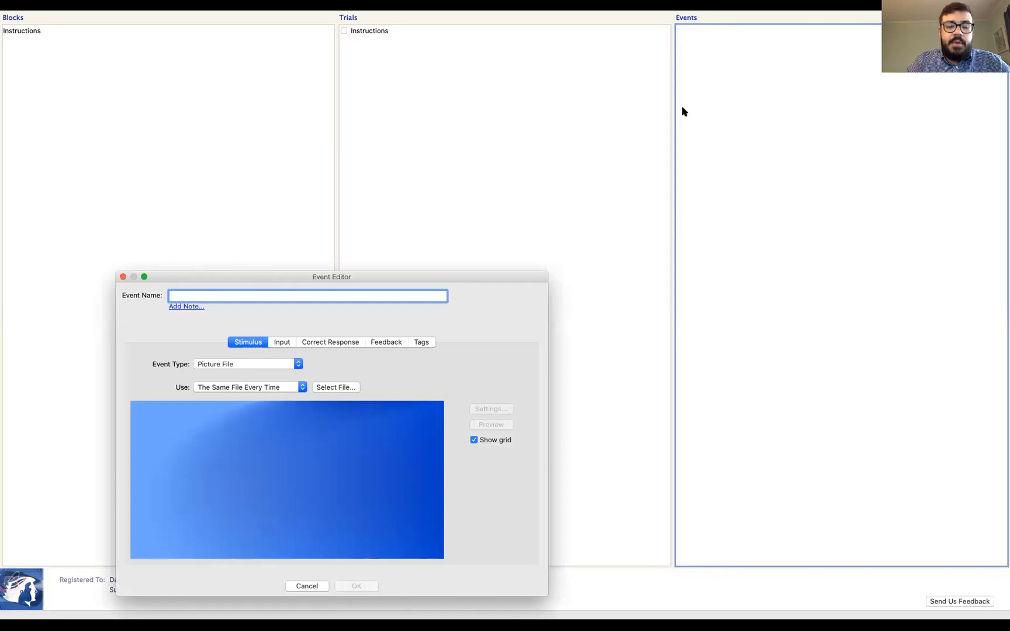
pyautogui.write('Instructions')
pyautogui.press('Return')
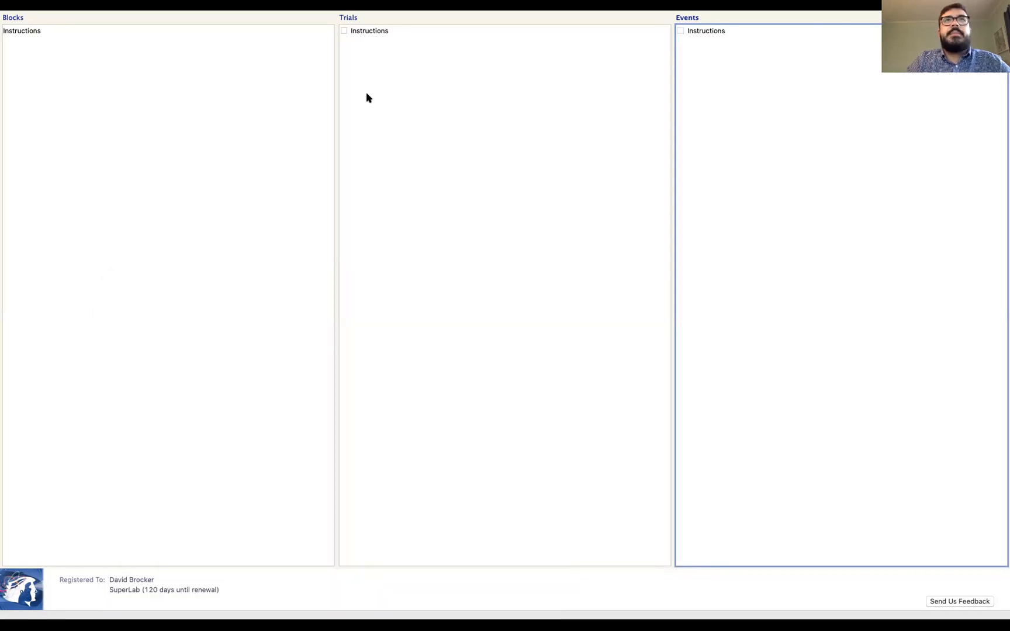
# Add a second block named Block 1 below the Instructions block.
pyautogui.click(273, 95)
pyautogui.doubleClick(273, 95)
pyautogui.write('Block 1')
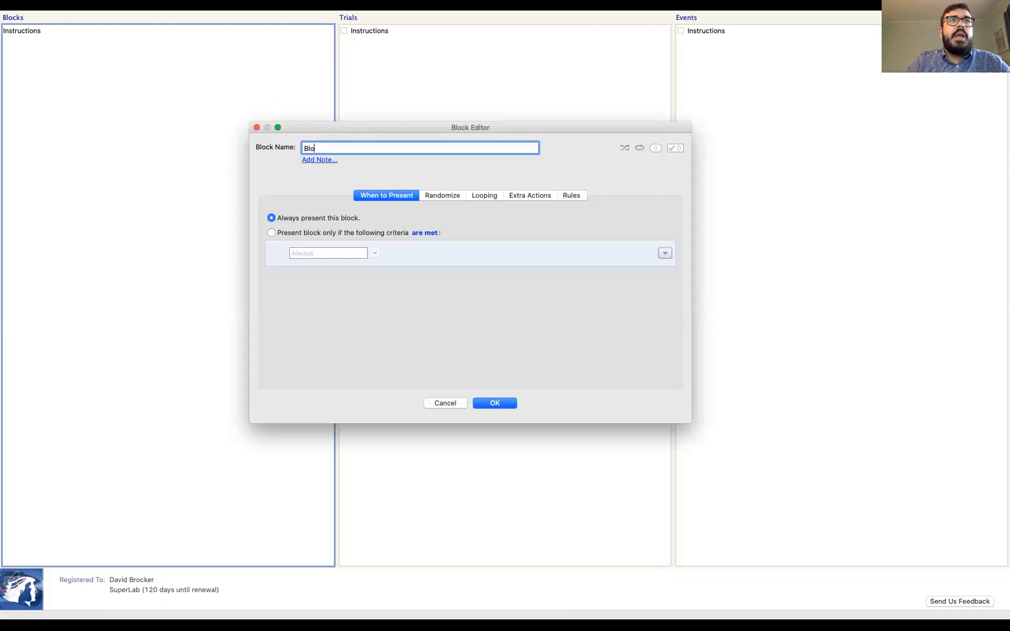
pyautogui.press('Return')
# Add a second trial named Experimental below the Instructions trial.
pyautogui.press('Tab')
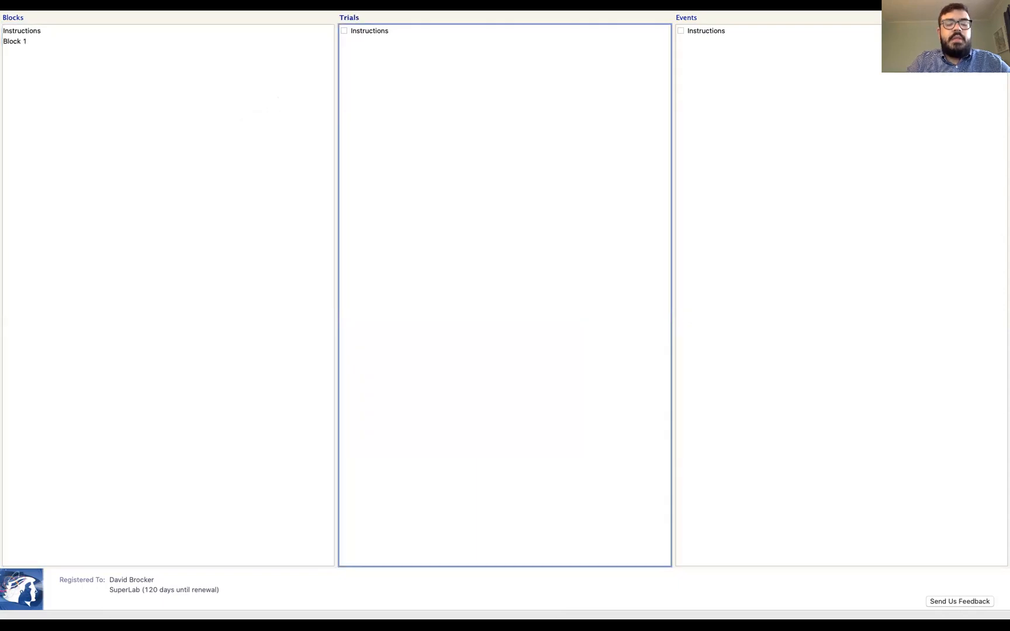
pyautogui.press('super+n')
pyautogui.write('E')
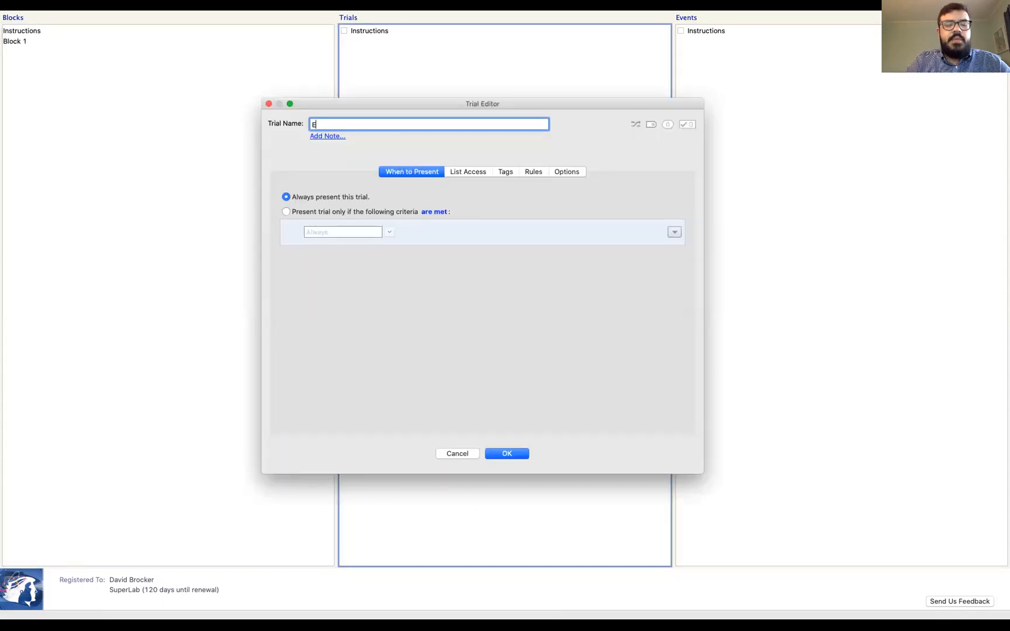
pyautogui.write('xperimental')
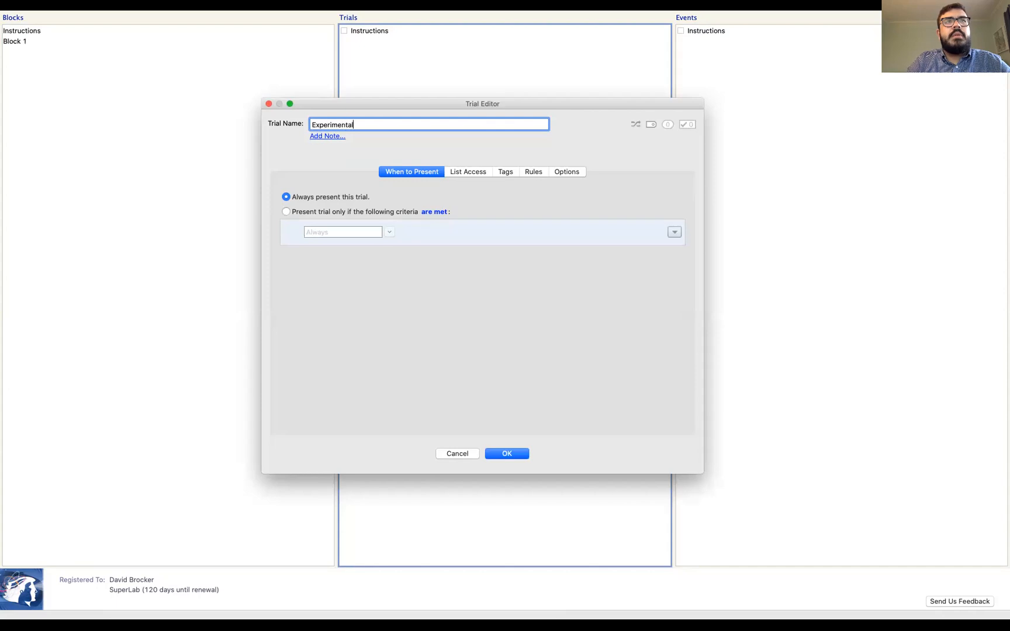
pyautogui.press('Return')
# Add an event named Fixation below the Instructions event.
pyautogui.press('Tab')
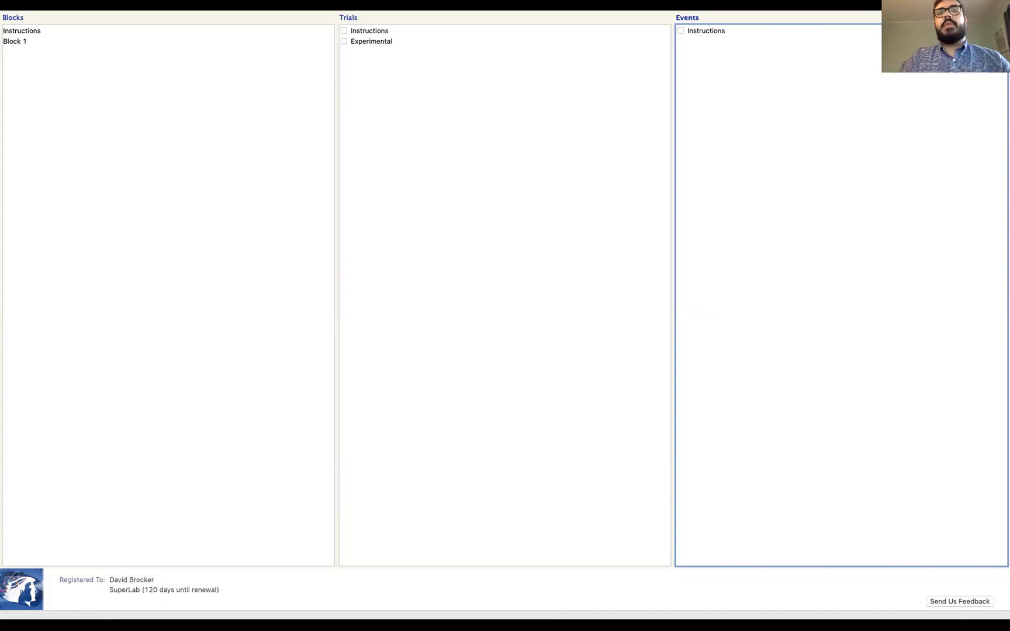
pyautogui.doubleClick(695, 69)
pyautogui.moveTo(426, 279); pyautogui.dragTo(507, 128)
pyautogui.write('Fixati')
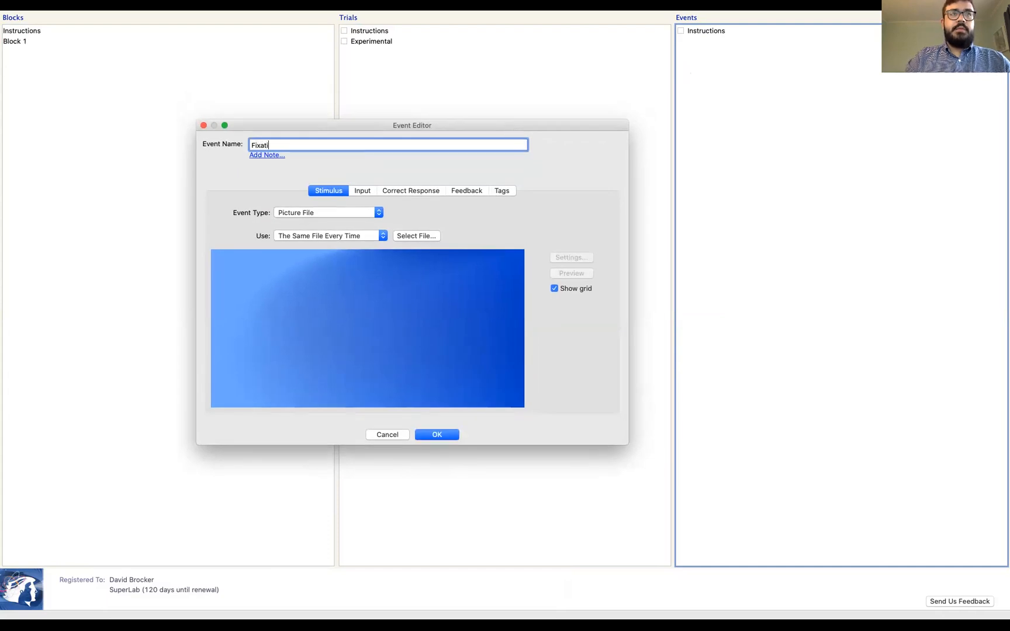
pyautogui.write('on')
pyautogui.press('Return')
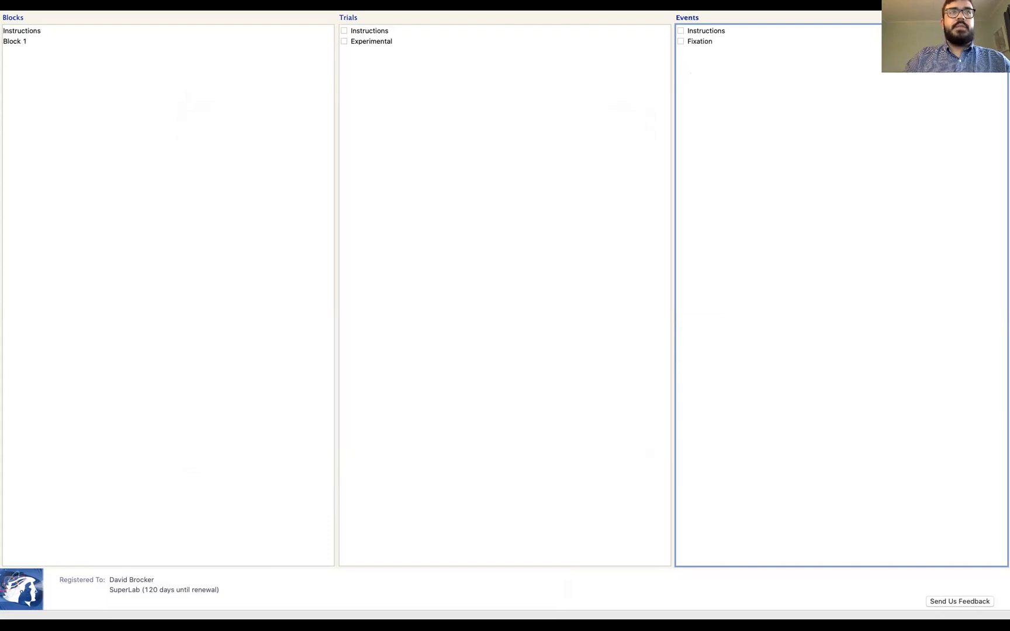
# Add an event named Stimulus below the Fixation event.
pyautogui.doubleClick(697, 86)
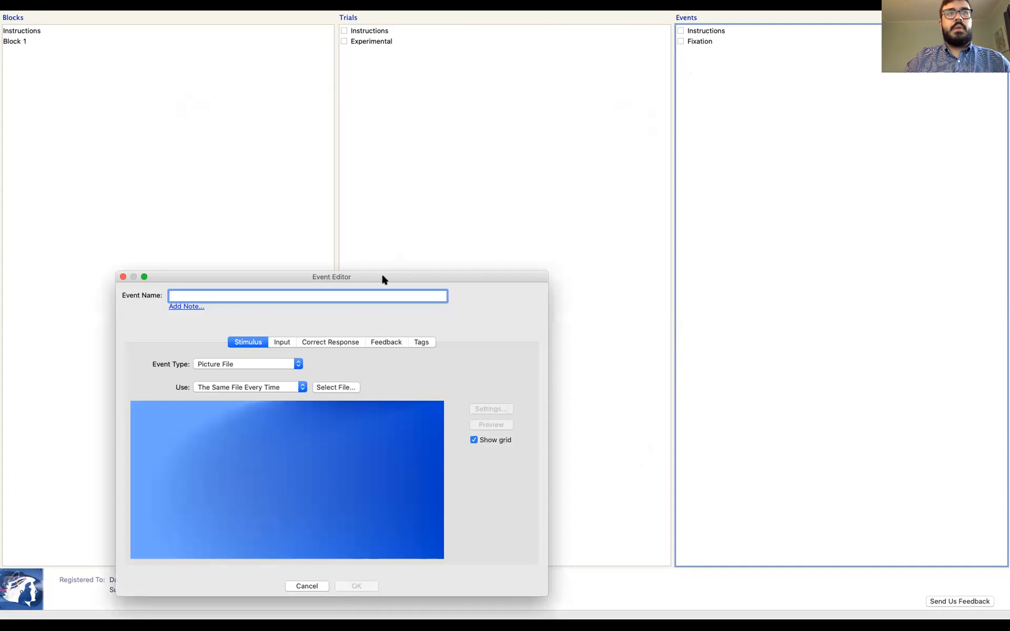
pyautogui.moveTo(383, 279); pyautogui.dragTo(454, 179)
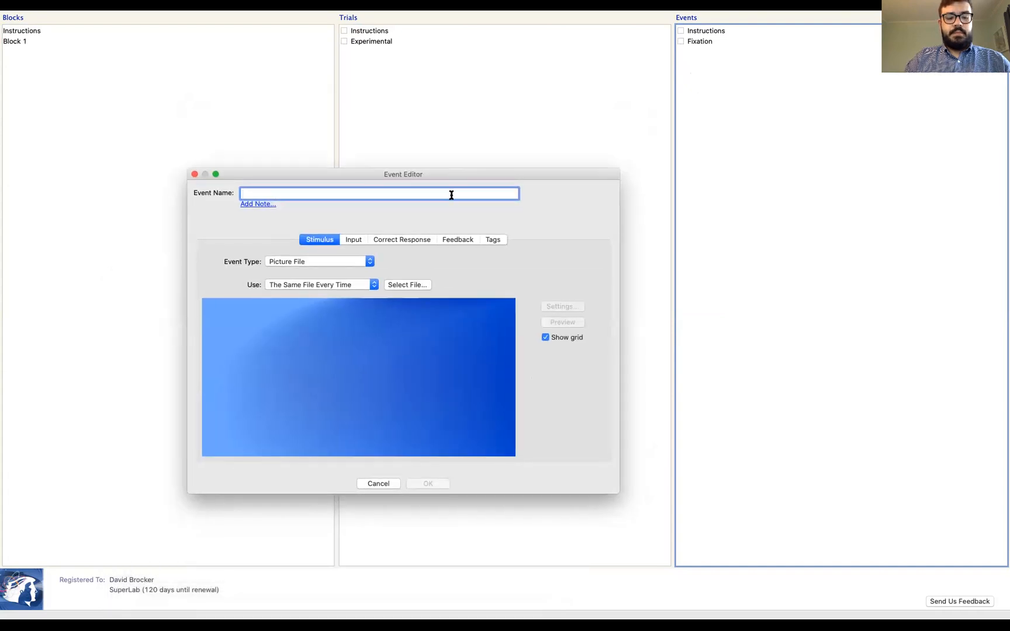
pyautogui.write('Stimuls')
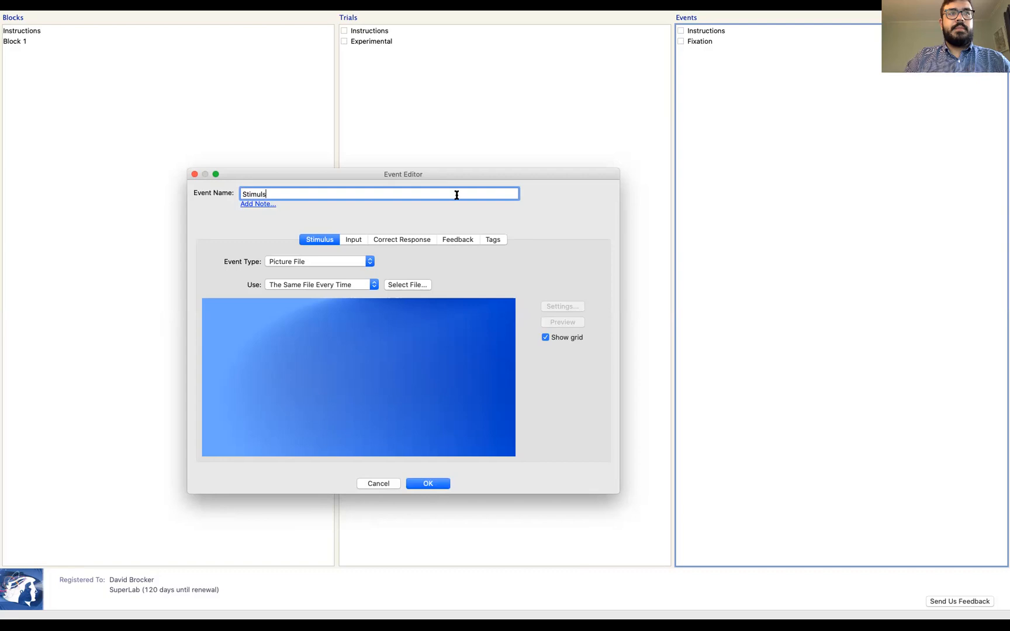
pyautogui.press('BackSpace')
pyautogui.write('us')
pyautogui.click(448, 484)
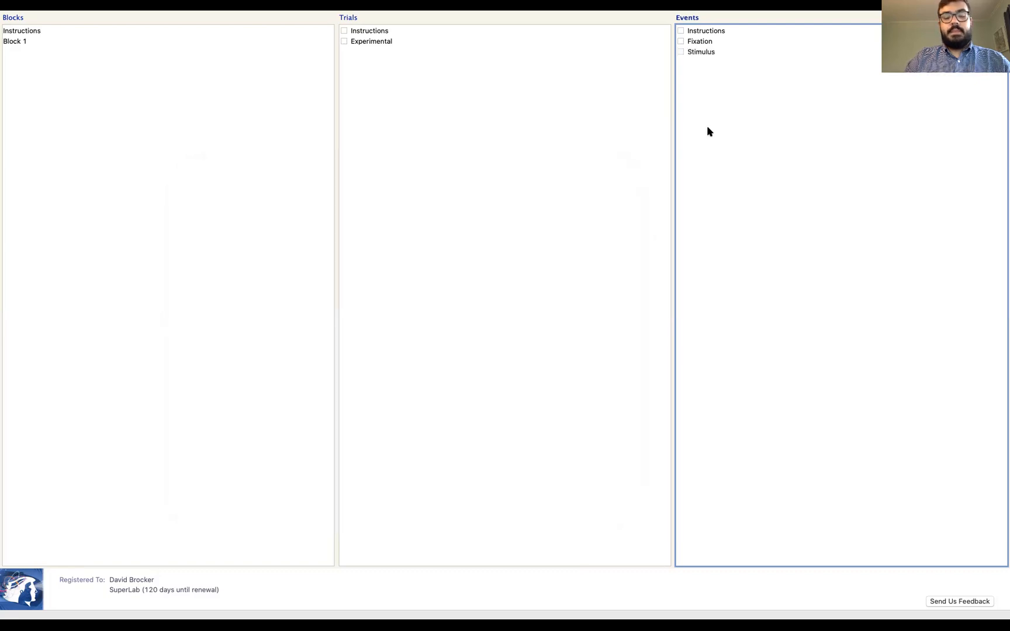
# Add an event named Response below the Stimulus event.
pyautogui.press('super+n')
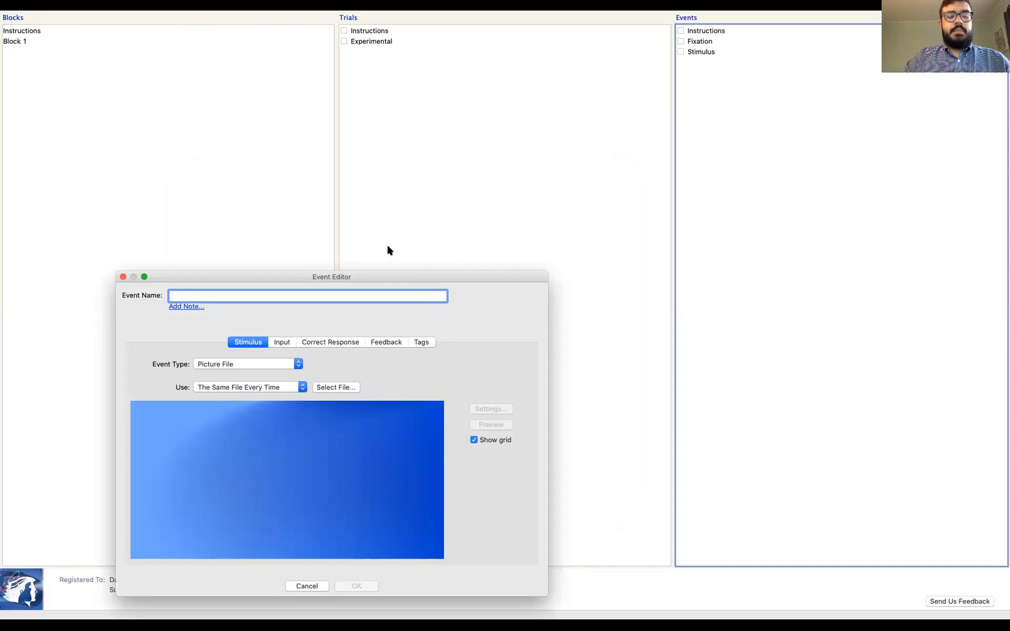
pyautogui.write('Response')
pyautogui.press('Return')
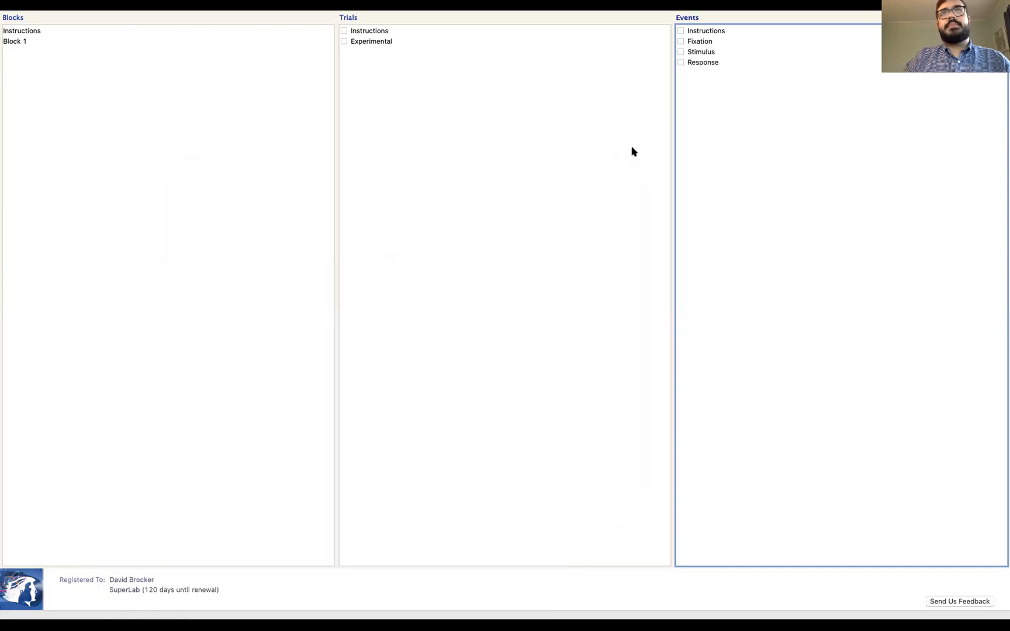
# Open the Instructions event for editing and change its event type to Text.
pyautogui.doubleClick(718, 32)
pyautogui.moveTo(469, 277); pyautogui.dragTo(634, 107)
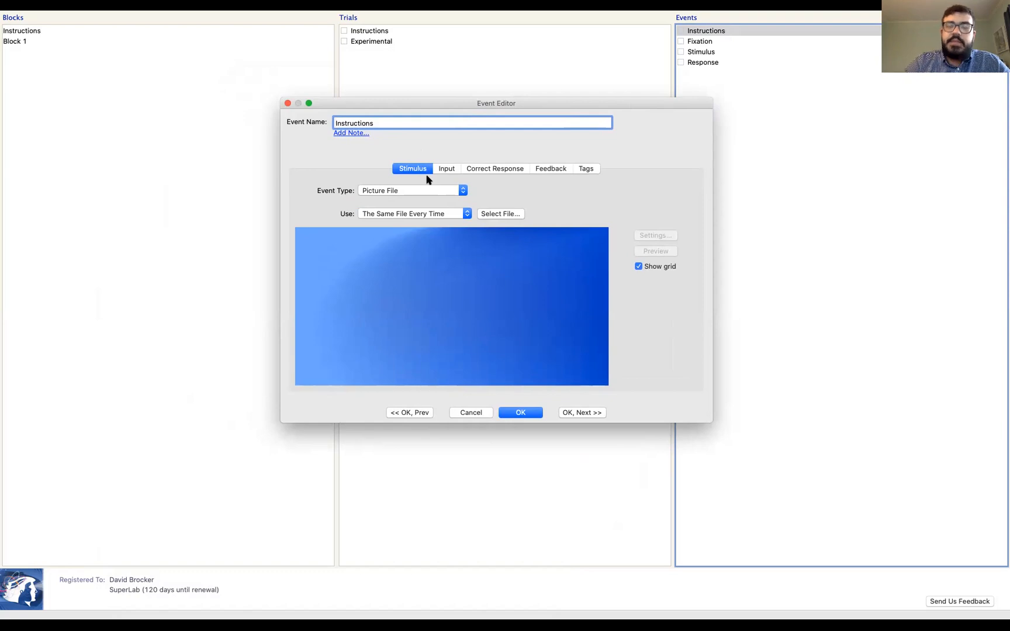
pyautogui.click(383, 191)
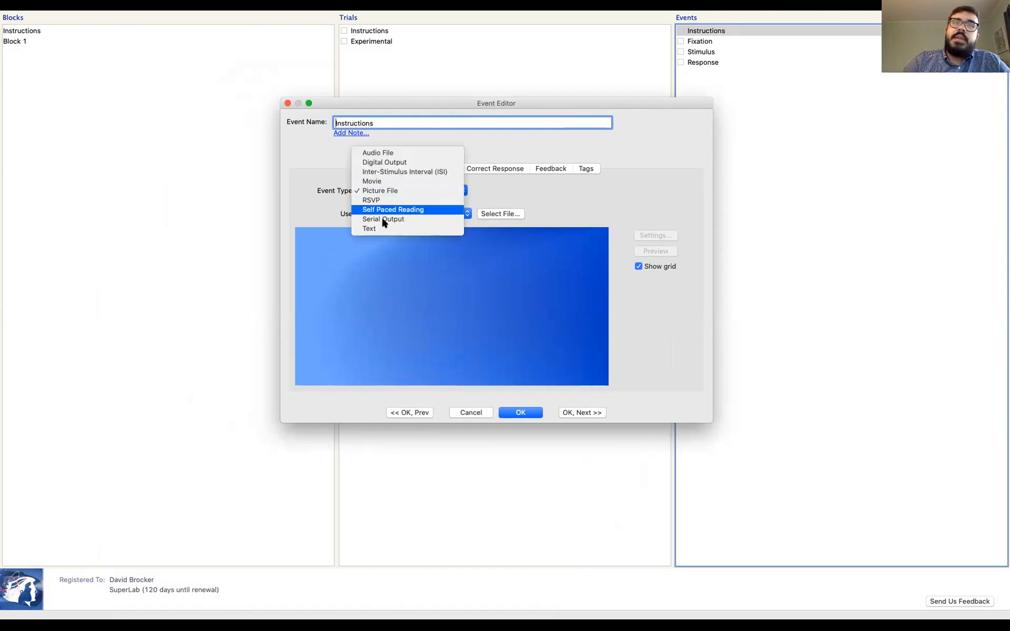
pyautogui.click(379, 228)
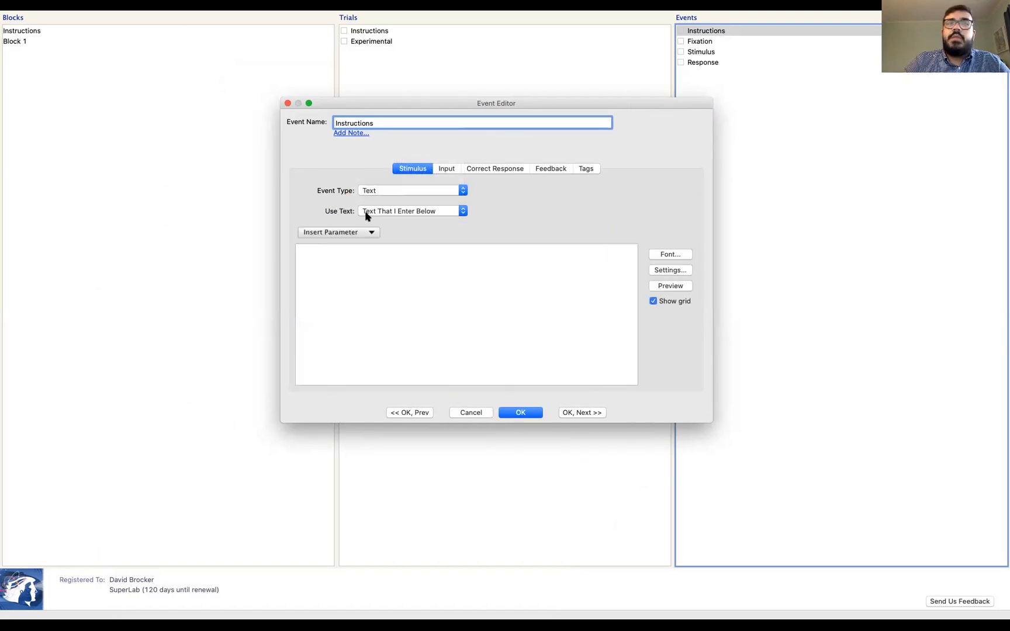
# Enter "In the following experiment you will be shown several strings of letters." as the Instructions event's text.
pyautogui.click(382, 274)
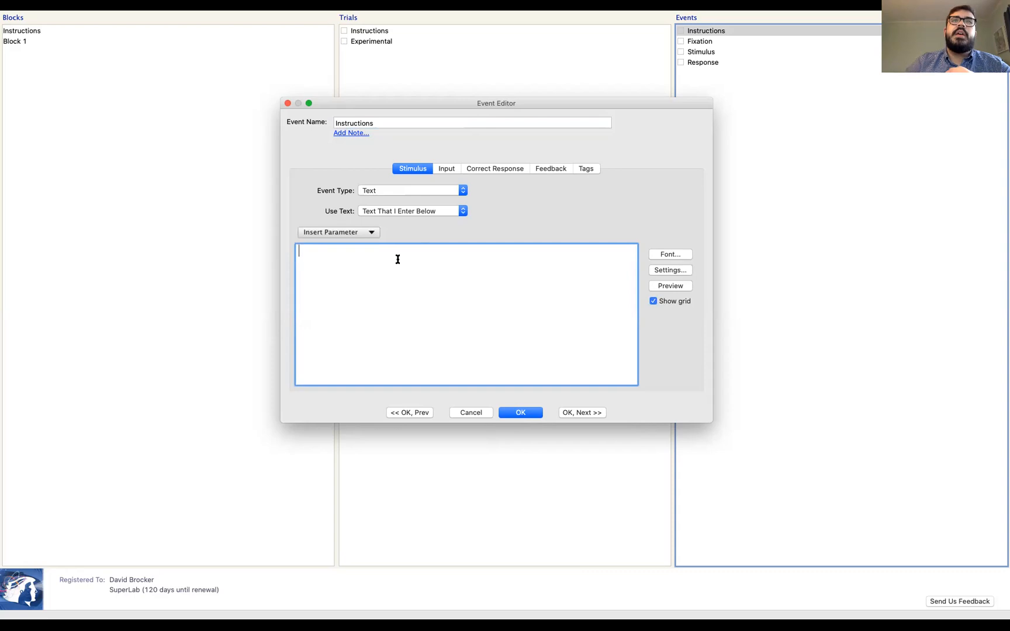
pyautogui.write('In the following e')
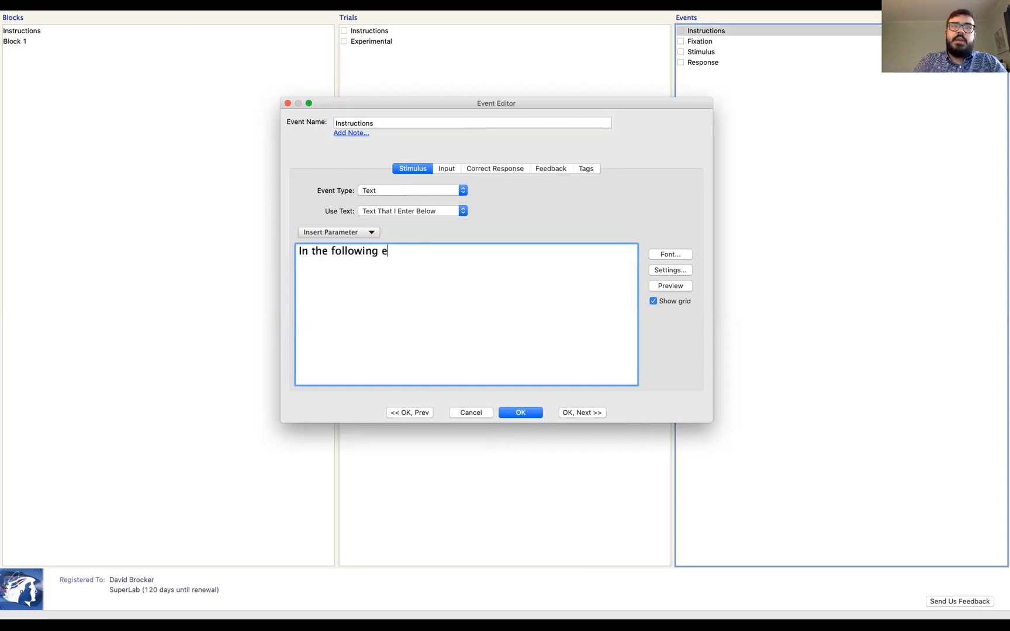
pyautogui.write('xperiment you wi')
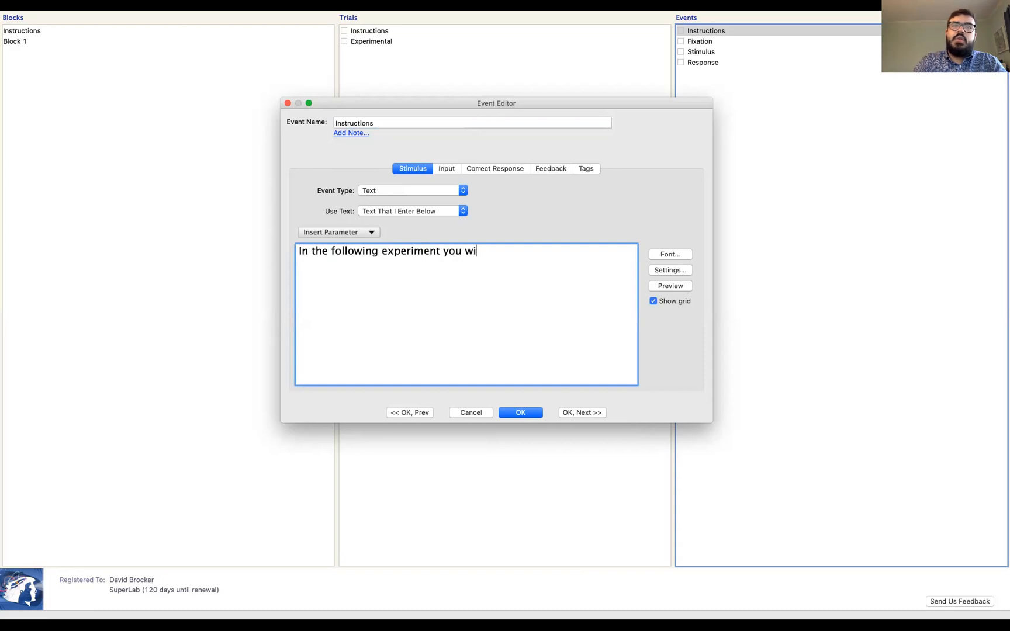
pyautogui.write('ll be shown sever')
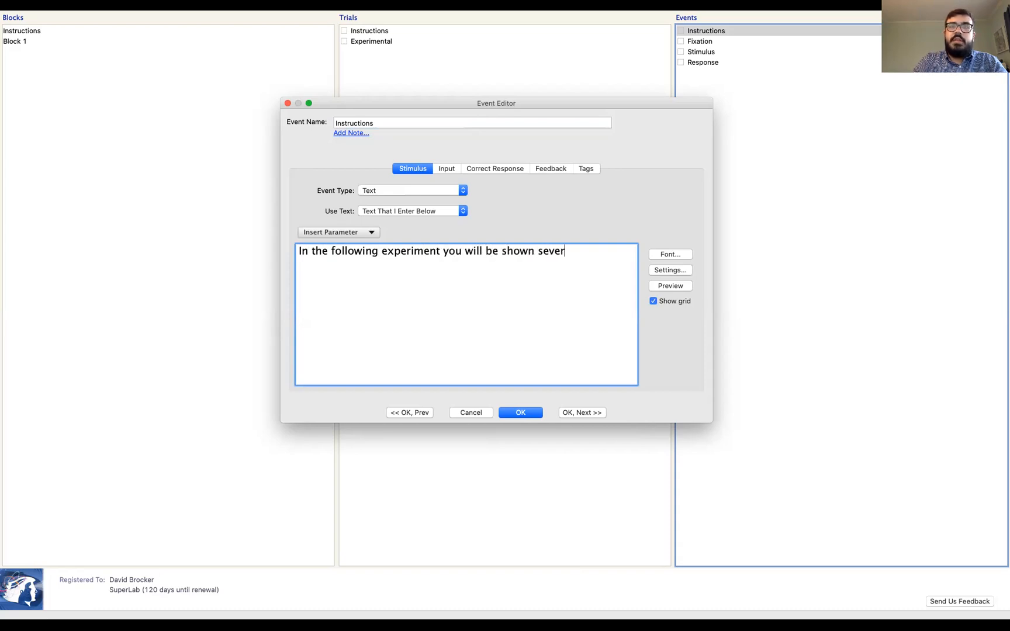
pyautogui.write('al strings of letters.')
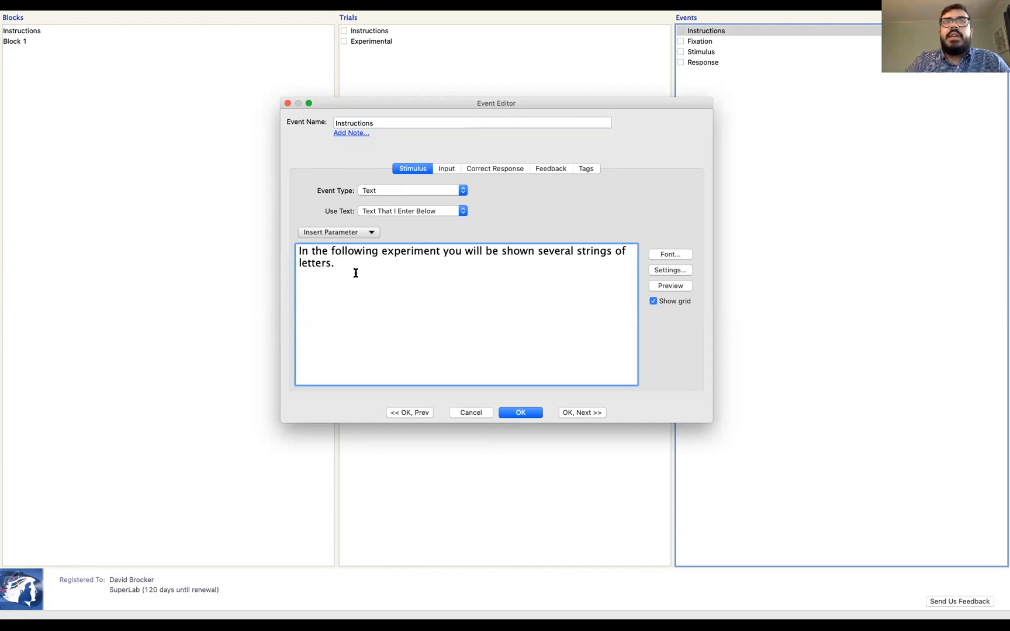
# Replace the Instructions text with "In the following experiment you will see several presentations of words and word-like text.".
pyautogui.moveTo(577, 251); pyautogui.dragTo(616, 252)
pyautogui.click(402, 278)
pyautogui.press('super+a')
pyautogui.press('BackSpace')
pyautogui.write('In the')
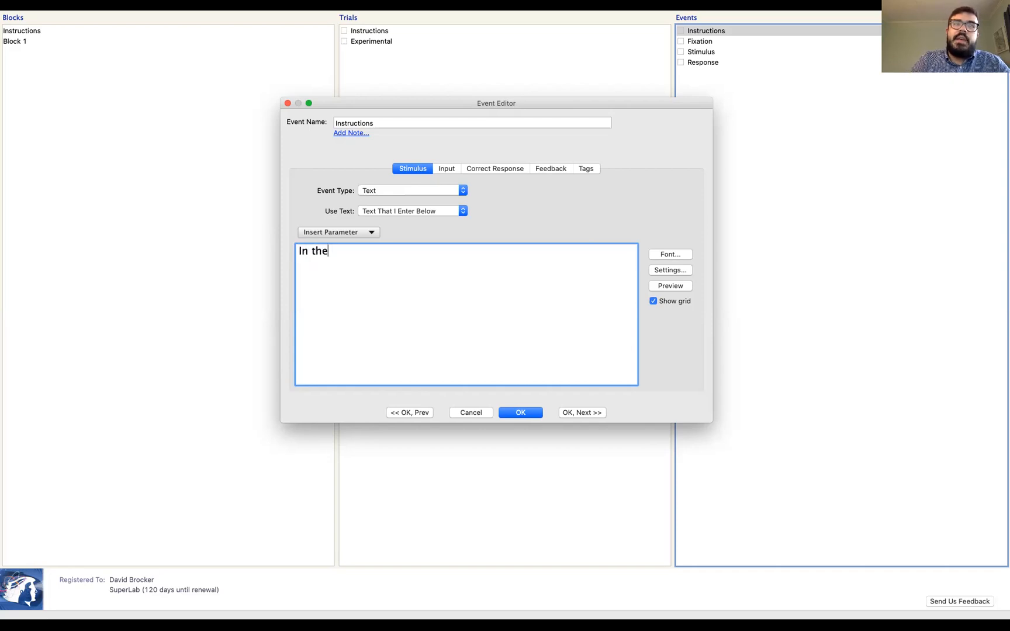
pyautogui.write(' following experimnet')
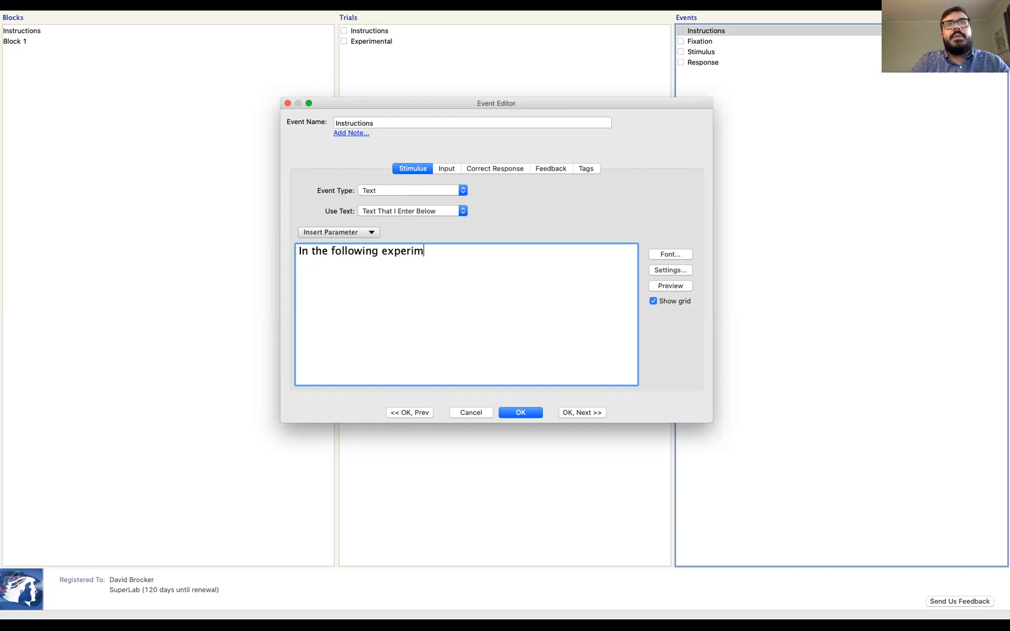
pyautogui.press('BackSpace')
pyautogui.press('BackSpace')
pyautogui.press('BackSpace')
pyautogui.press('BackSpace')
pyautogui.write('nt y')
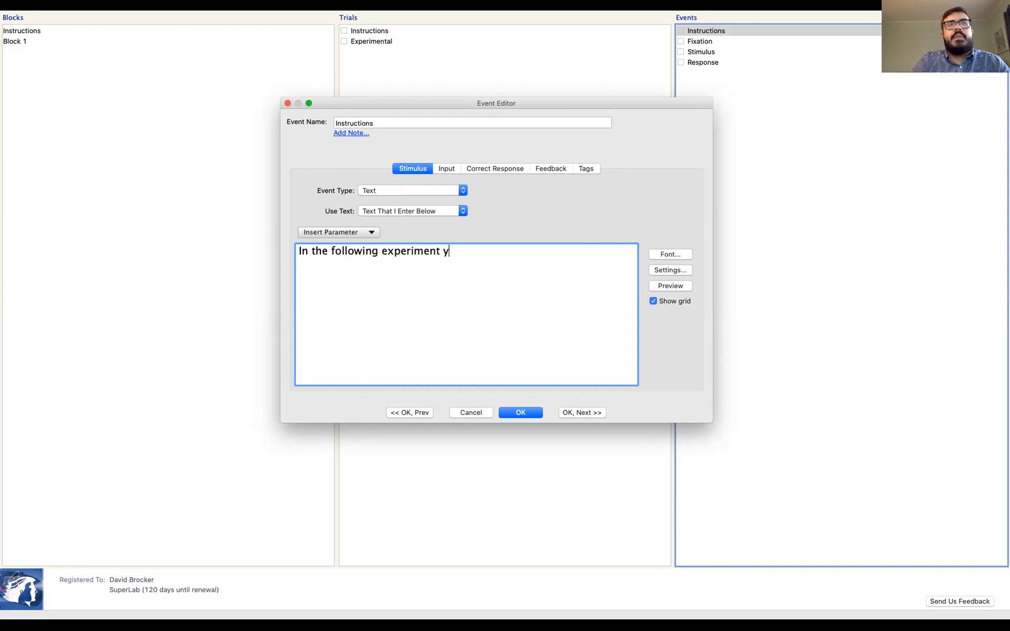
pyautogui.write('ou will see several p')
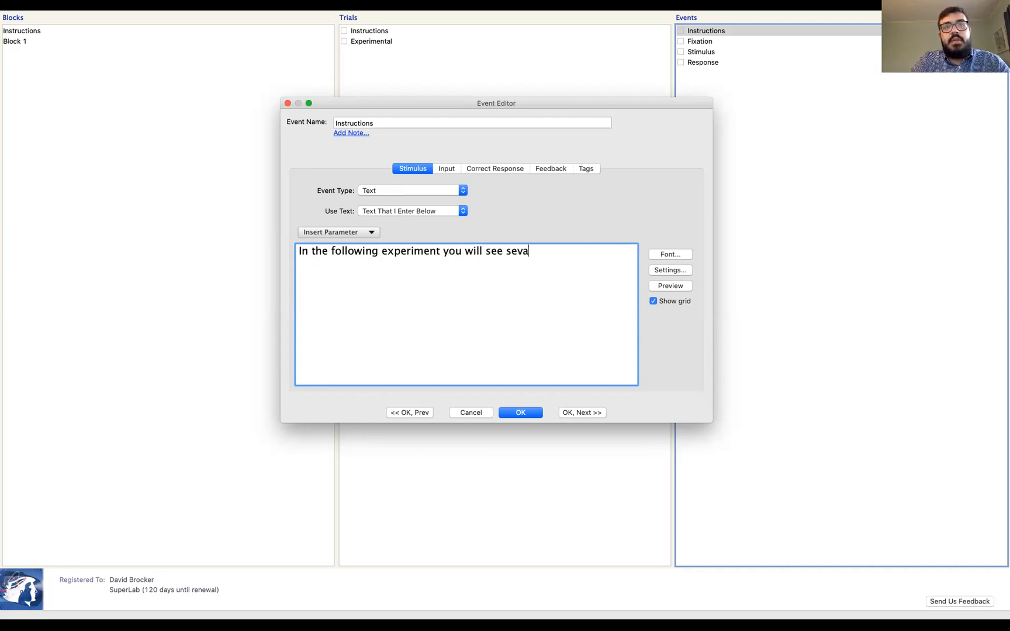
pyautogui.write('resentatio')
pyautogui.press('BackSpace')
pyautogui.press('BackSpace')
pyautogui.press('BackSpace')
pyautogui.press('BackSpace')
pyautogui.write('ati')
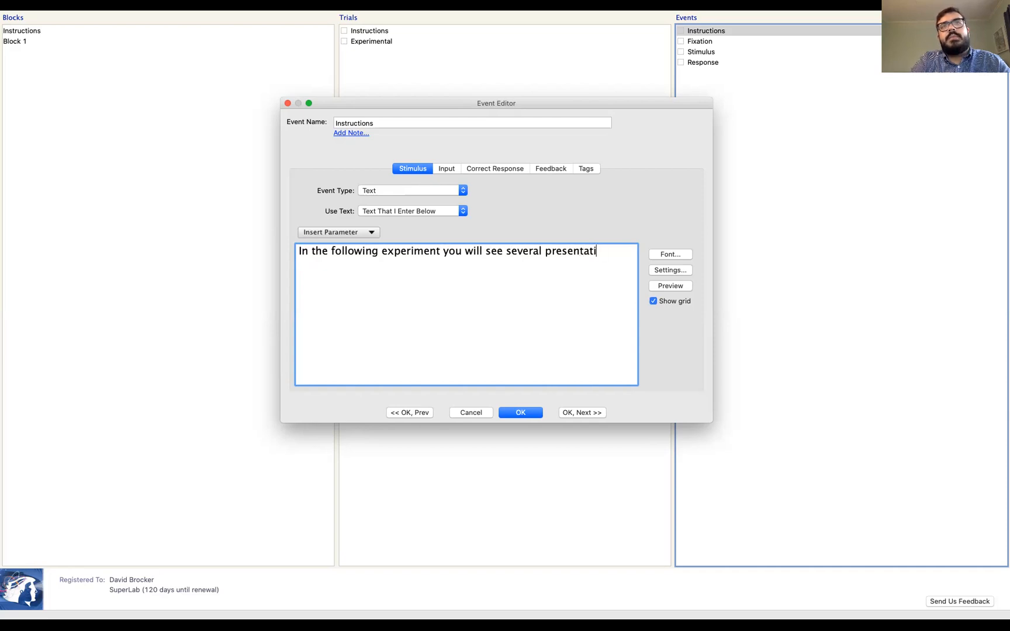
pyautogui.write('ons of words and word-like ')
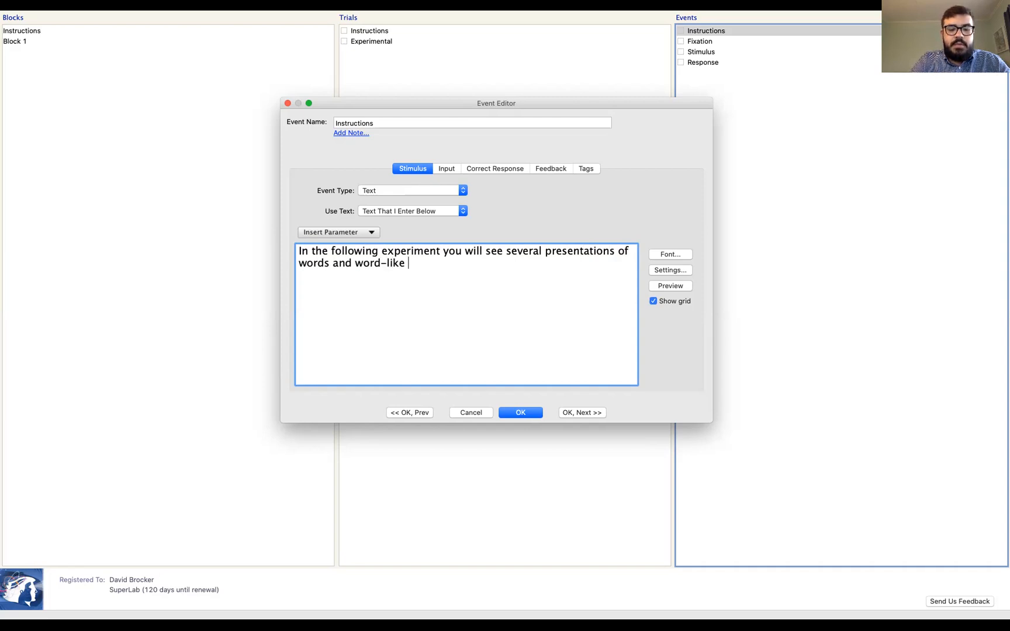
pyautogui.write('text. If you t')
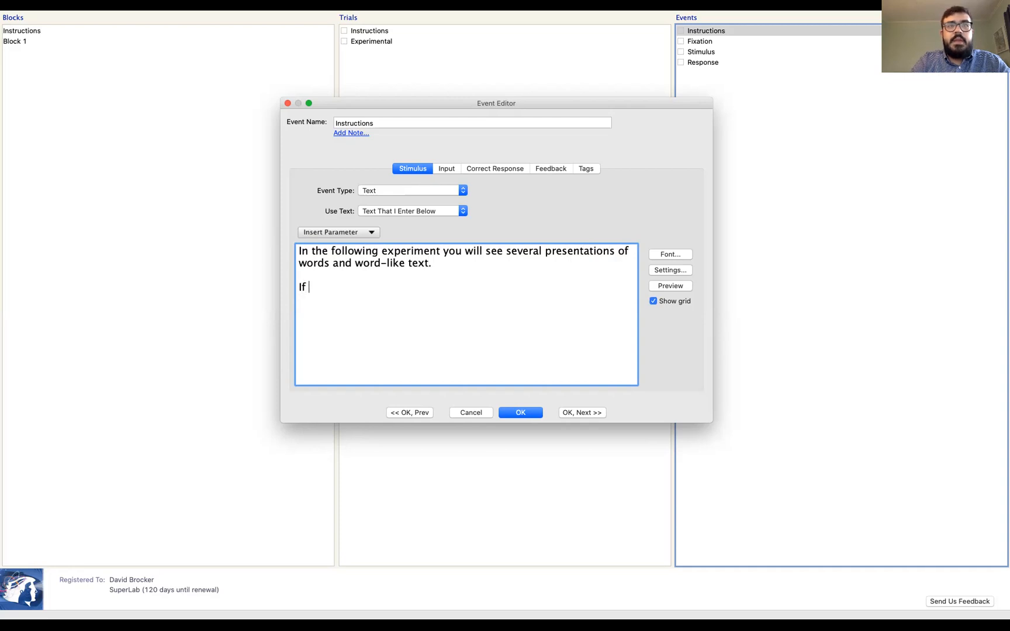
# Add a separate paragraph reading "If you think the word is a real-word, press a.".
pyautogui.press('BackSpace')
pyautogui.write('think the word is ')
pyautogui.write('a real')
pyautogui.write('-wrod,')
pyautogui.press('BackSpace')
pyautogui.press('BackSpace')
pyautogui.press('BackSpace')
pyautogui.press('BackSpace')
pyautogui.write('ord, press a.')
# Add another paragraph reading "If you think teh word is a non-word, press l.".
pyautogui.press('Return')
pyautogui.write('If you think teh wor')
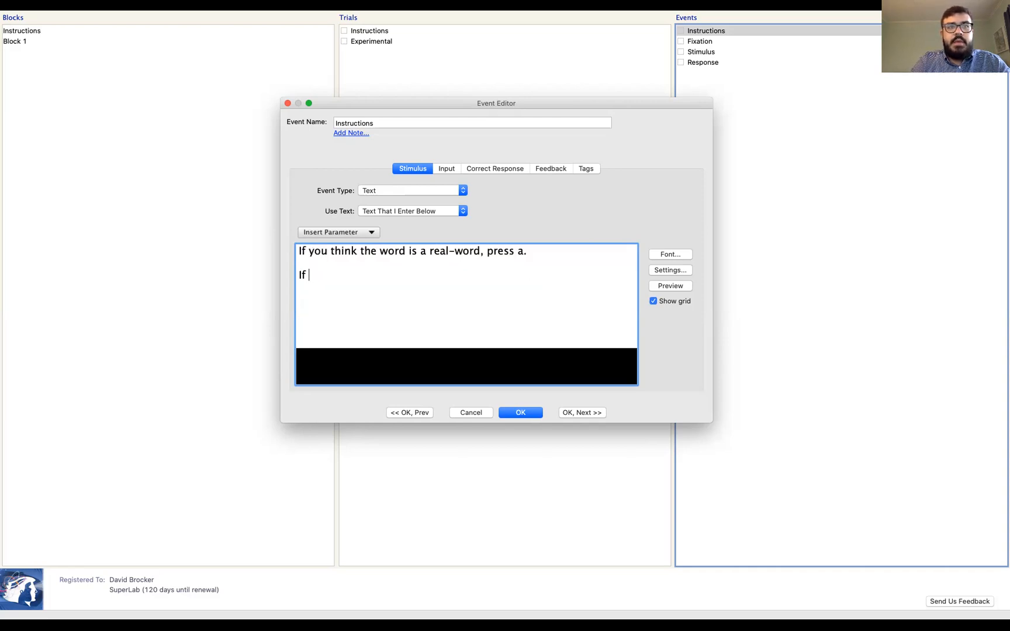
pyautogui.write('d is ')
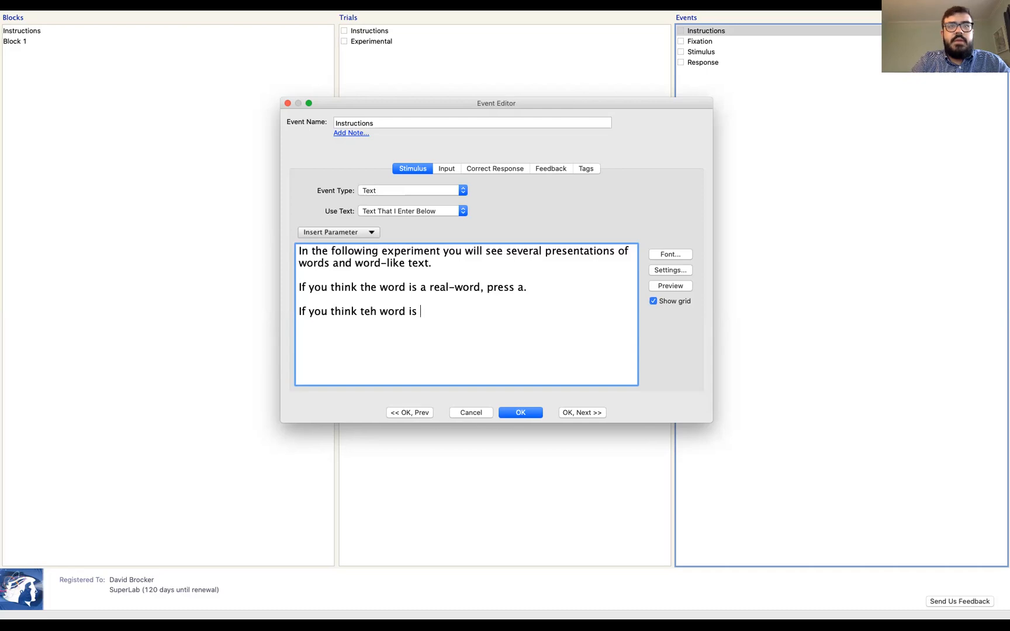
pyautogui.write('a non-word, pre')
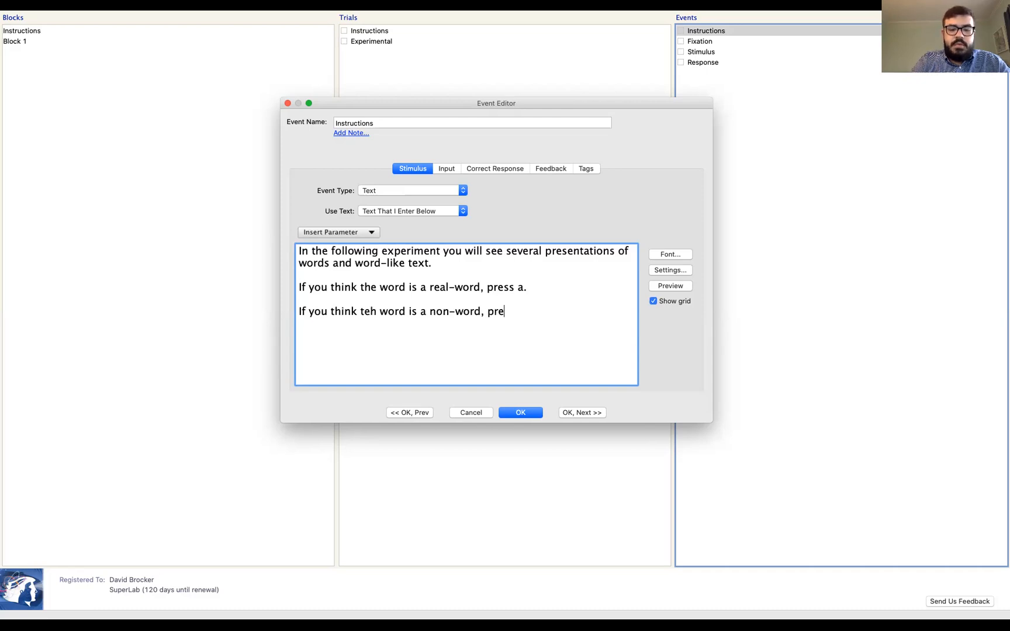
pyautogui.write('ss l.')
# Add the closing line "When you are ready to begin press SPACE." and preview the instructions.
pyautogui.press('Return')
pyautogui.press('Return')
pyautogui.write('When you are ready to begin press sPA')
pyautogui.press('BackSpace')
pyautogui.press('BackSpace')
pyautogui.press('BackSpace')
pyautogui.write('SPACE.')
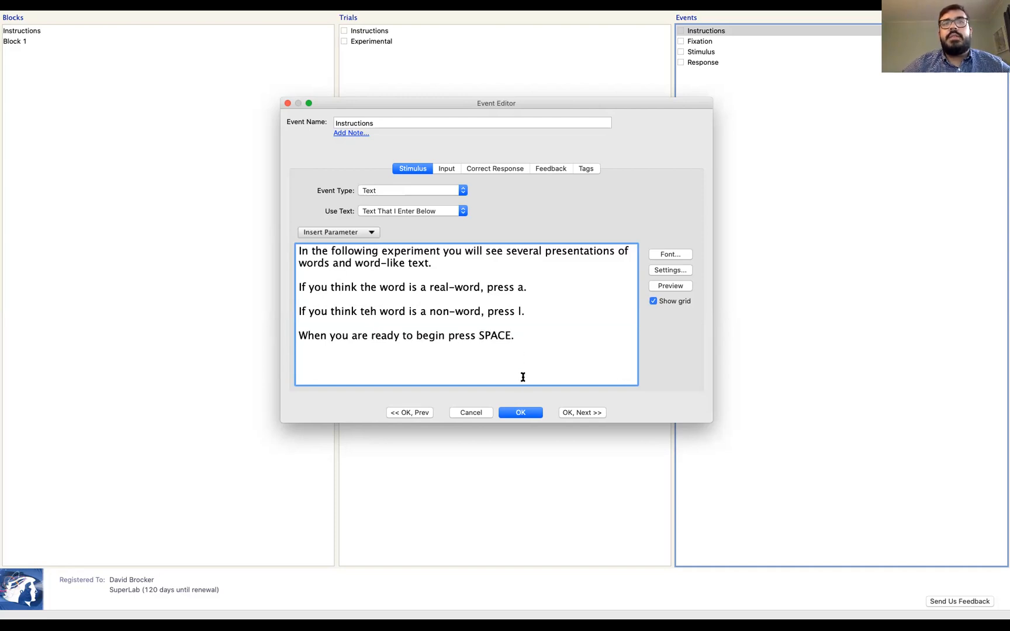
pyautogui.click(672, 287)
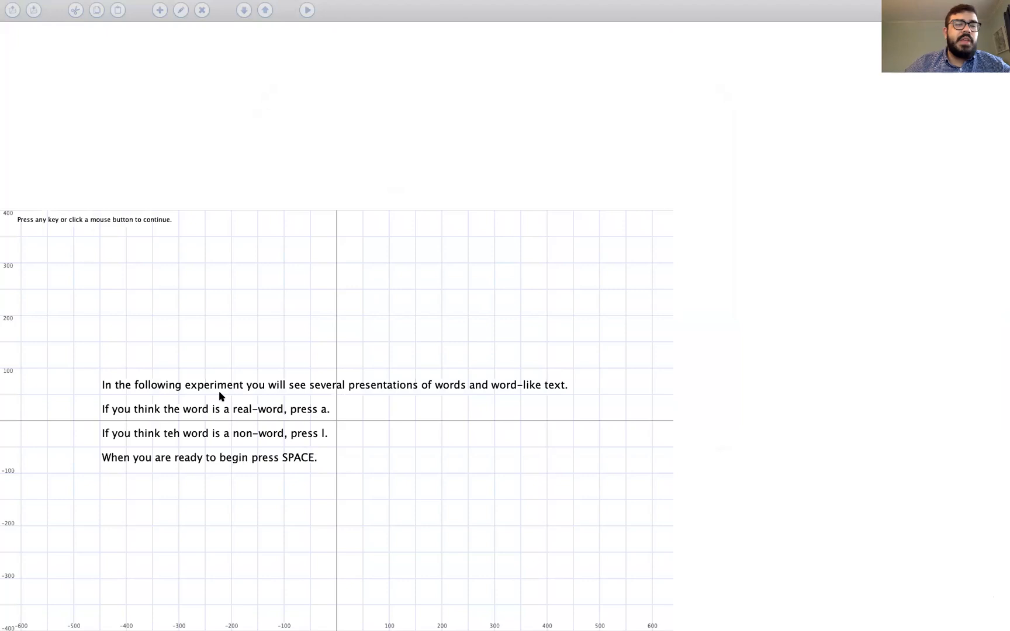
pyautogui.click(214, 296)
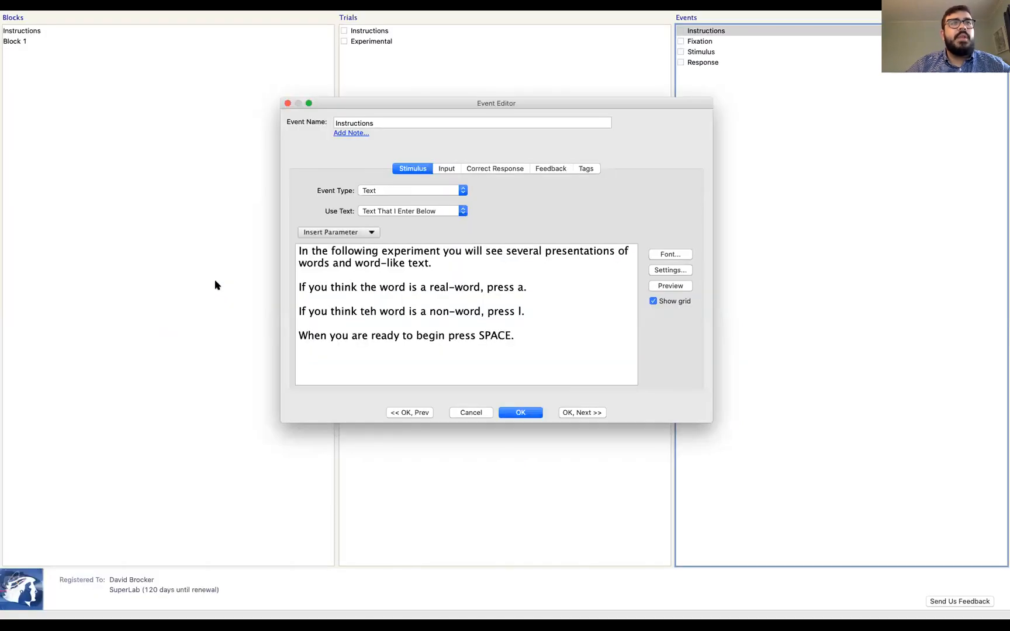
# Set the Instructions text's wrapping to a specified maximum width of 1000.
pyautogui.click(672, 271)
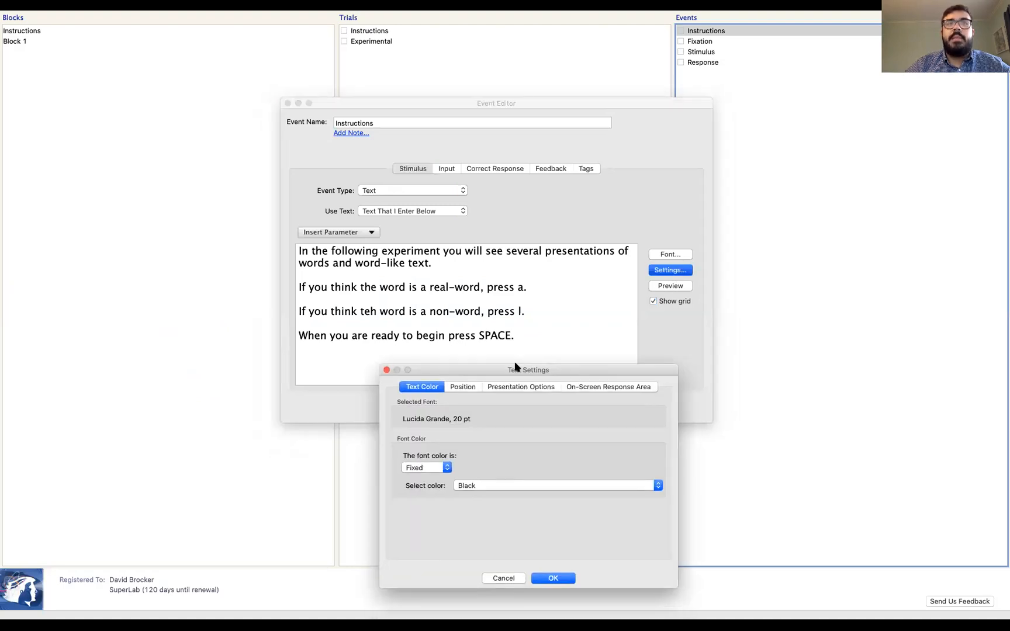
pyautogui.moveTo(514, 360); pyautogui.dragTo(503, 281)
pyautogui.click(485, 304)
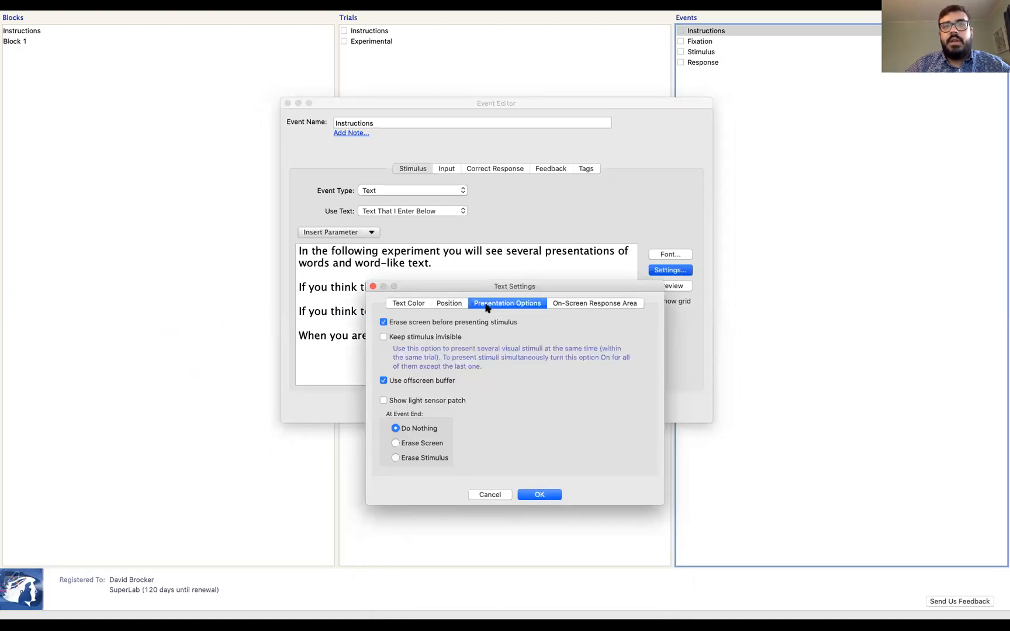
pyautogui.click(449, 303)
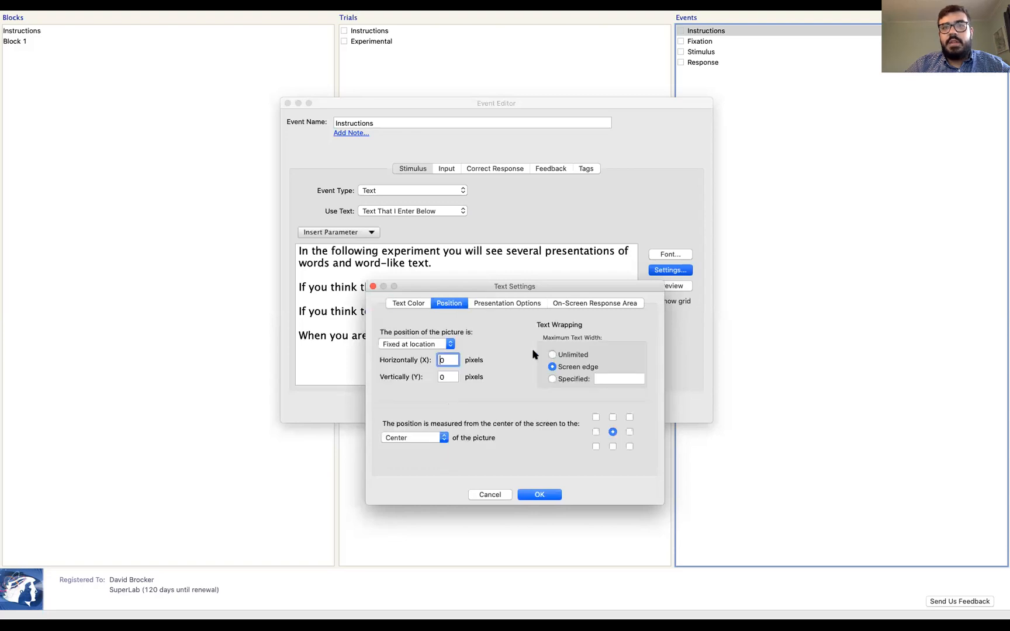
pyautogui.click(552, 379)
pyautogui.click(604, 378)
pyautogui.write('1000')
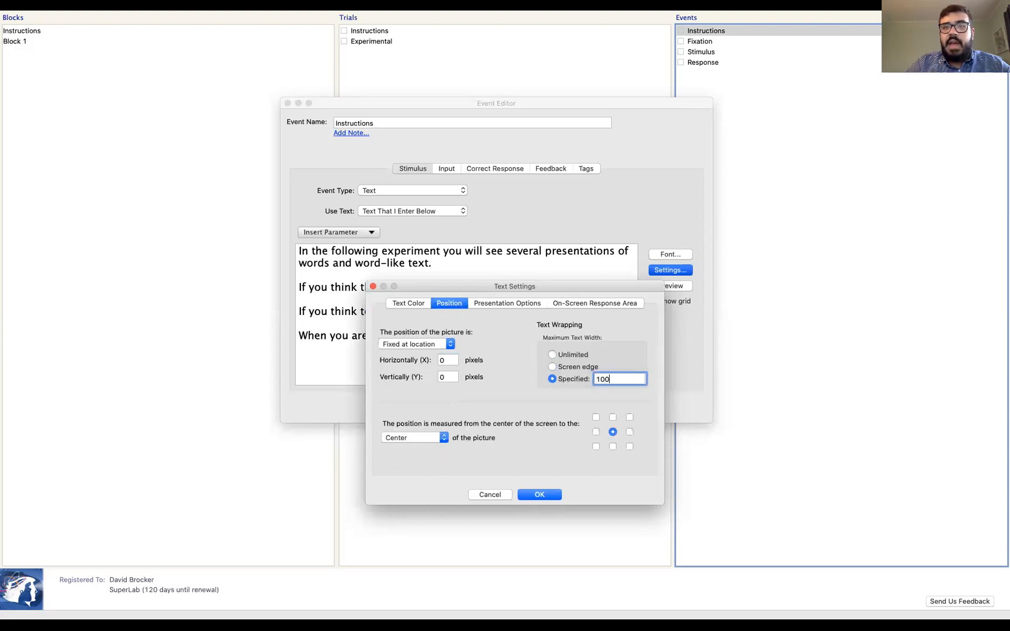
pyautogui.click(539, 494)
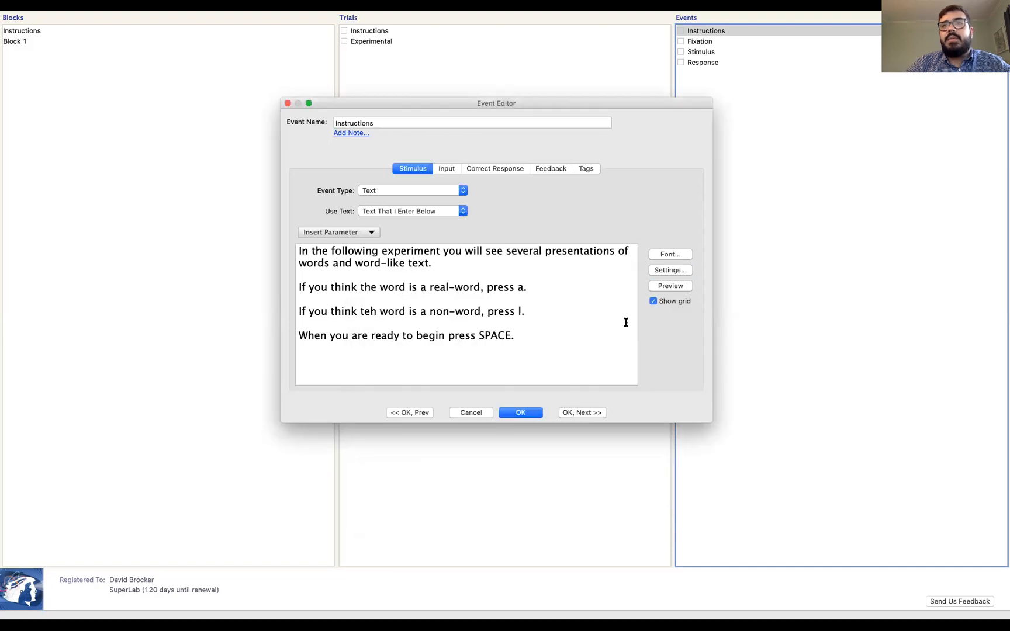
# Preview the instruction text and review its position and text-wrapping settings.
pyautogui.click(665, 288)
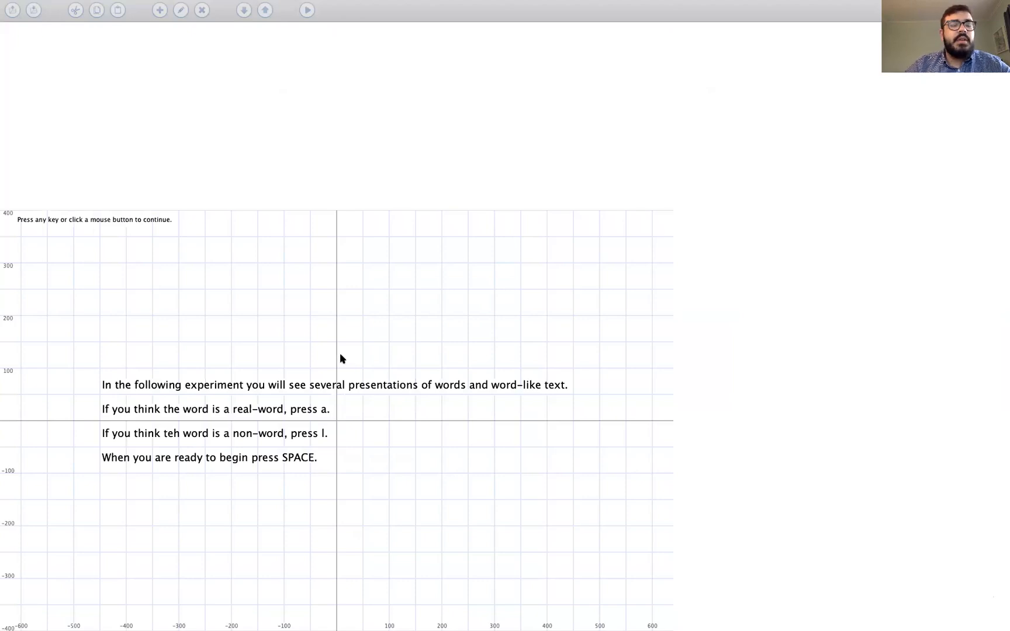
pyautogui.click(500, 285)
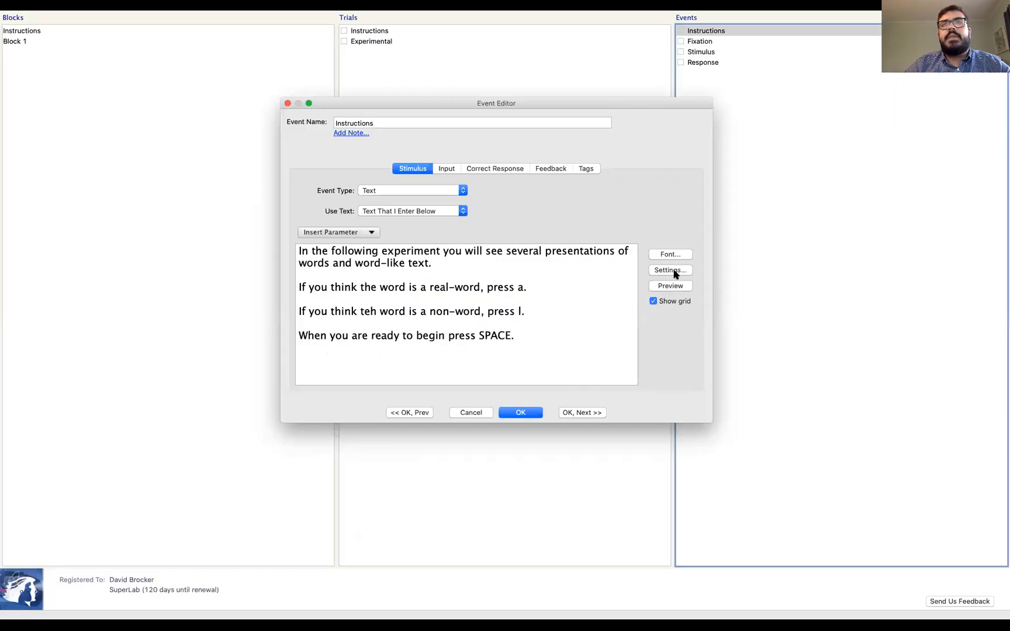
pyautogui.click(672, 275)
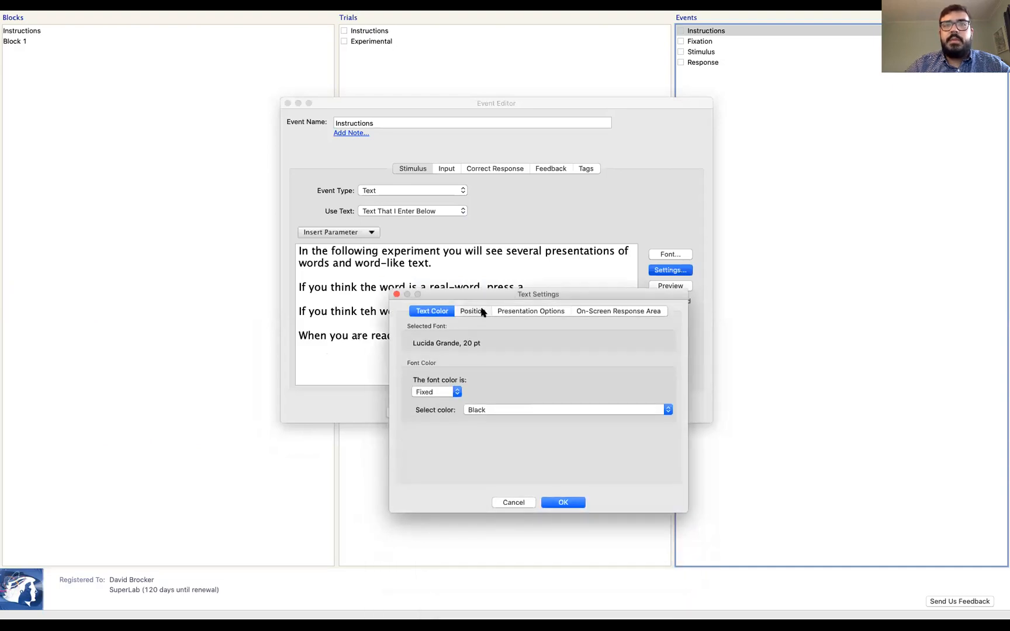
pyautogui.click(473, 311)
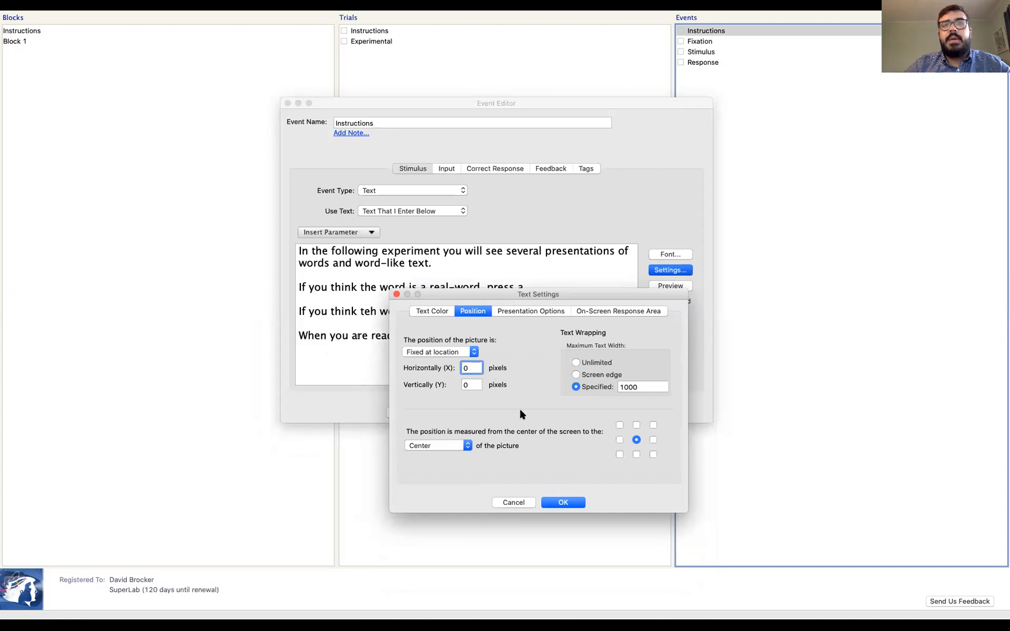
pyautogui.click(563, 502)
pyautogui.click(660, 288)
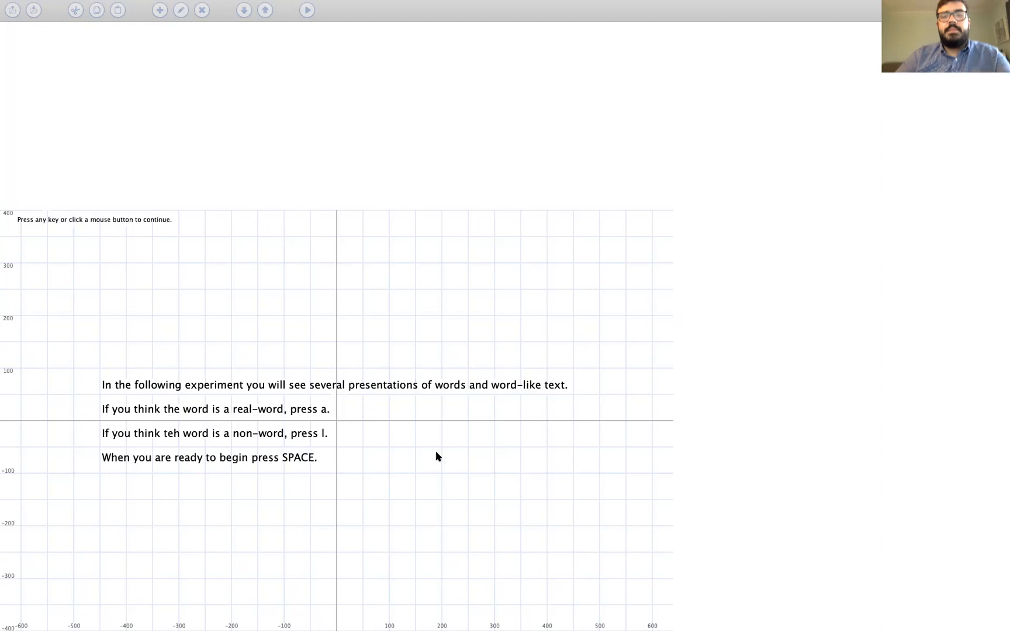
pyautogui.click(358, 459)
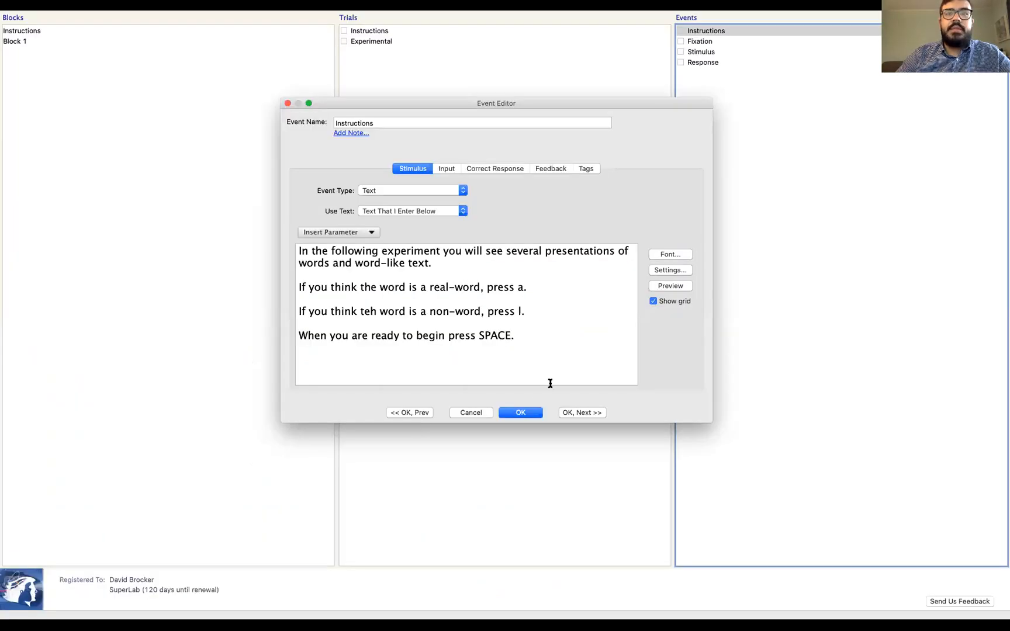
# Recheck the instruction text's width setting and preview, and save the Instructions event.
pyautogui.click(672, 271)
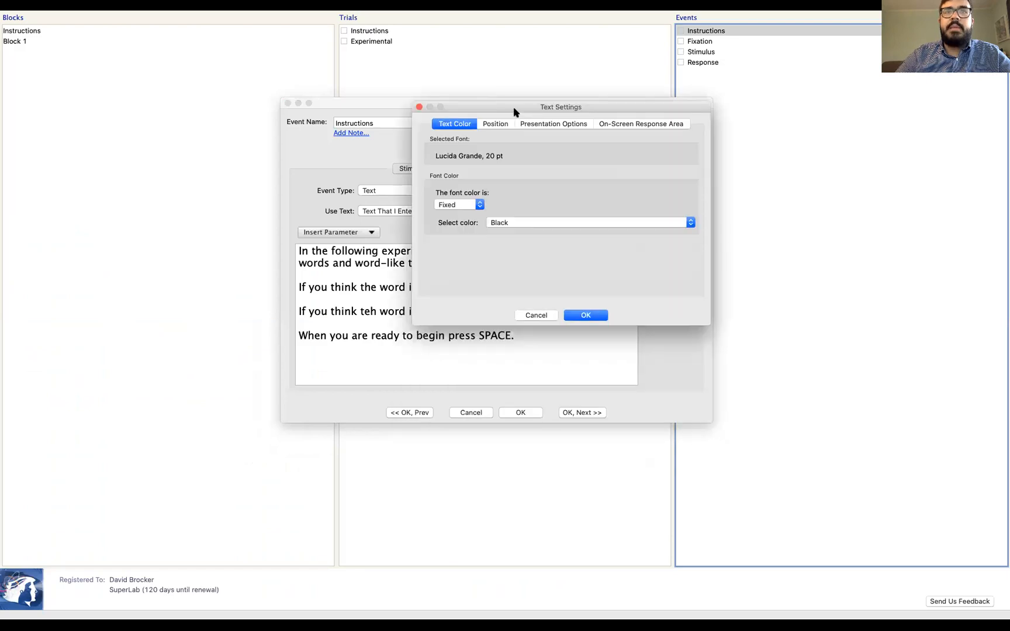
pyautogui.click(494, 123)
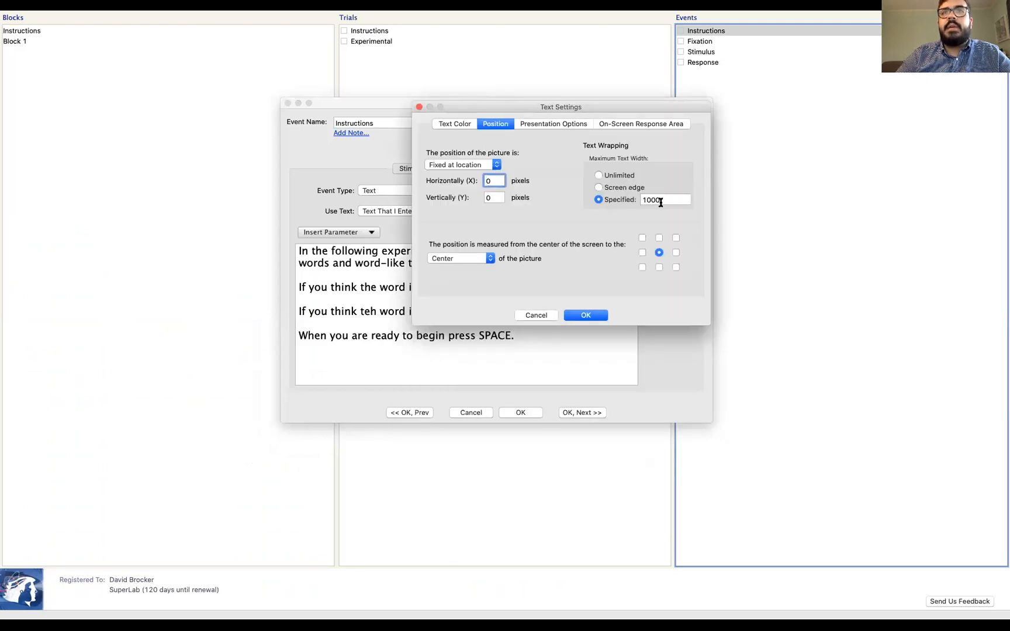
pyautogui.click(590, 313)
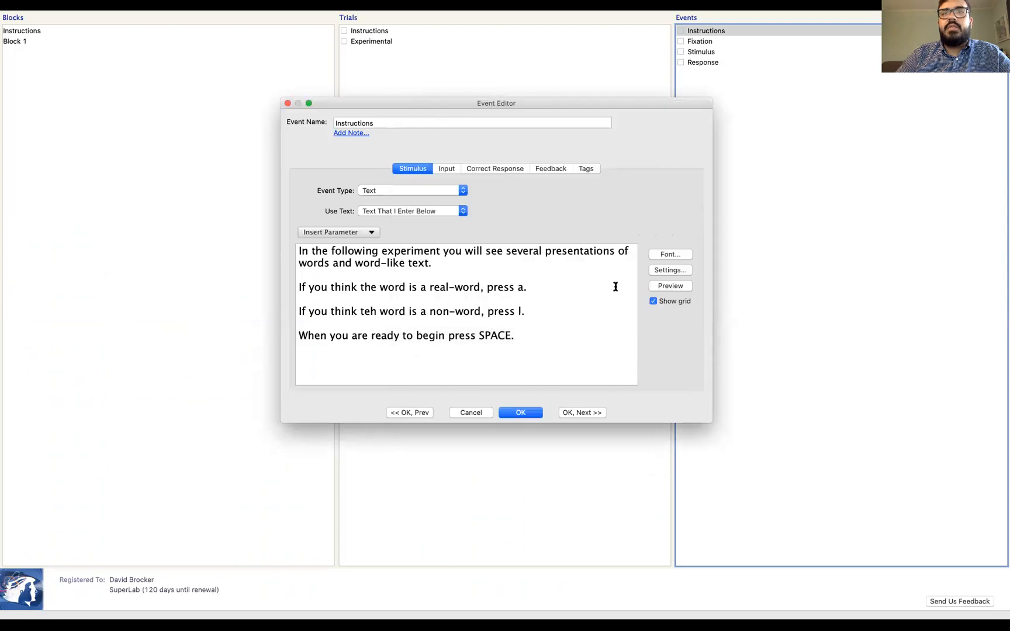
pyautogui.click(670, 286)
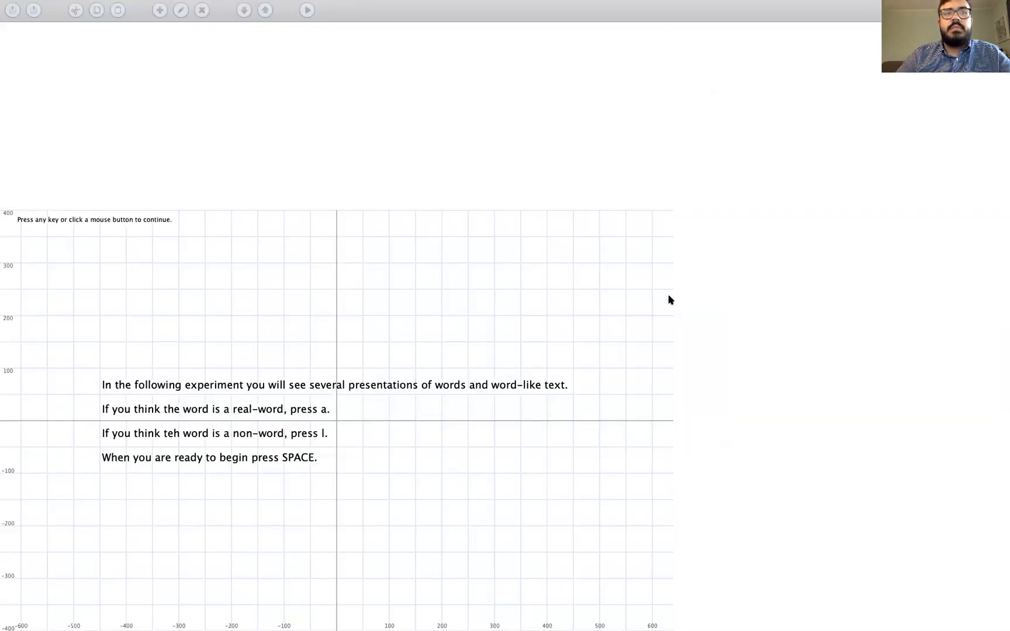
pyautogui.click(235, 318)
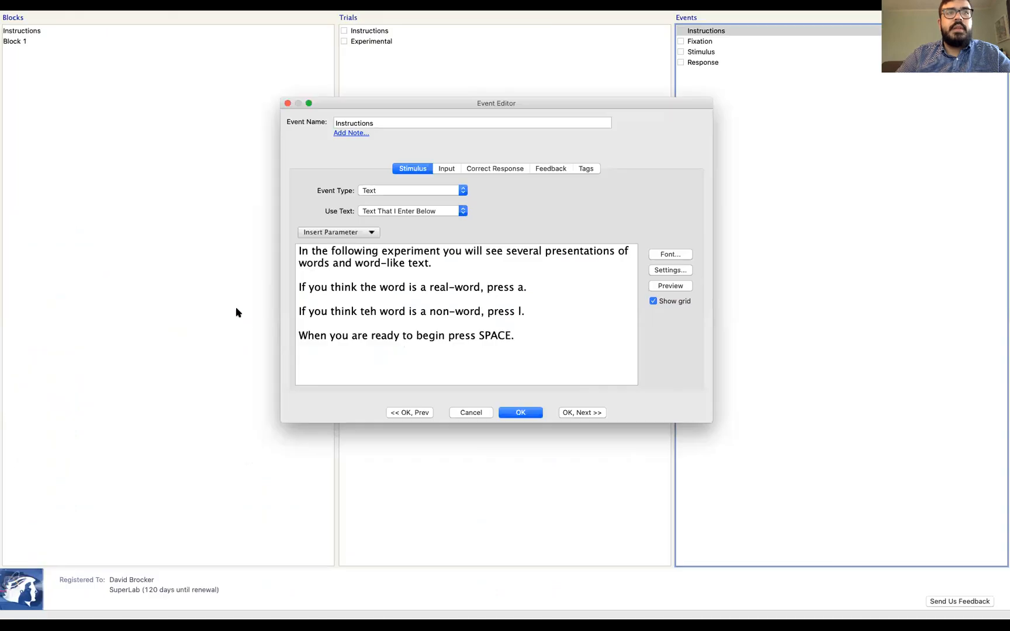
pyautogui.click(514, 413)
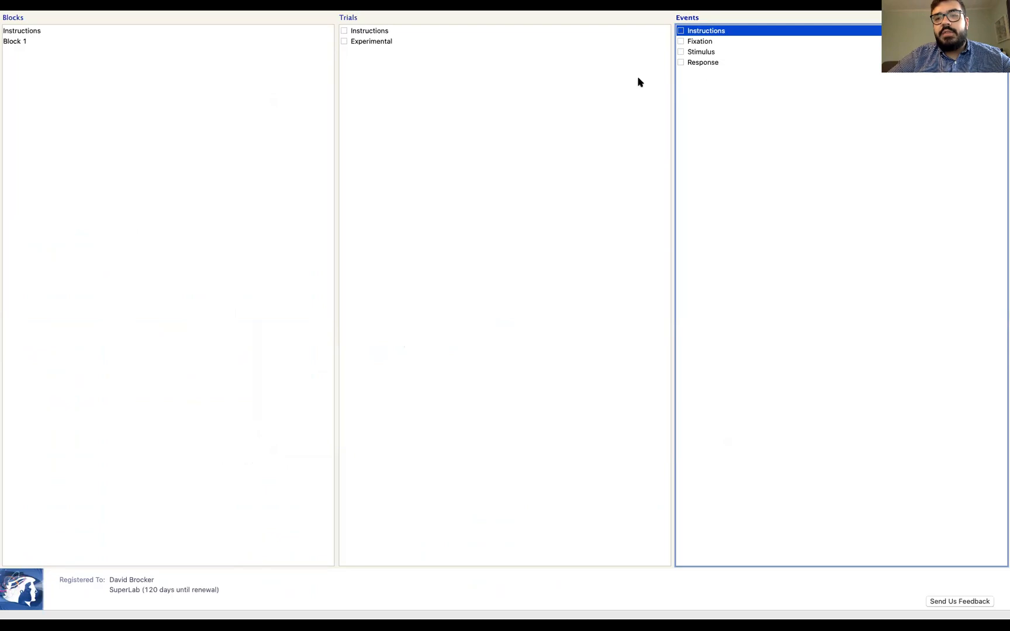
# Try running the experiment for the Main Group without saving collected data.
pyautogui.press('super+r')
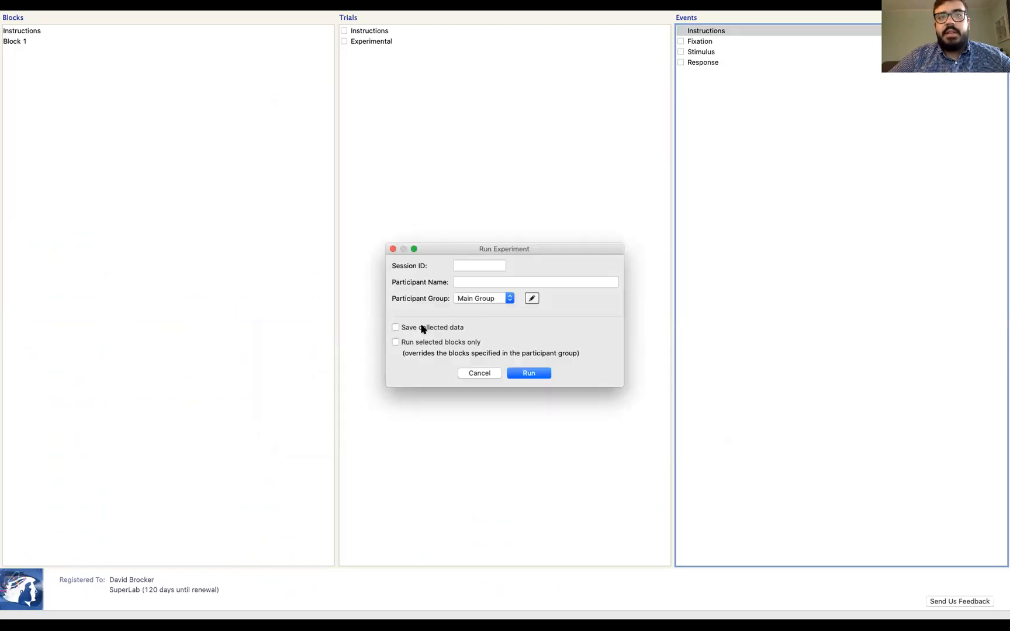
pyautogui.click(538, 374)
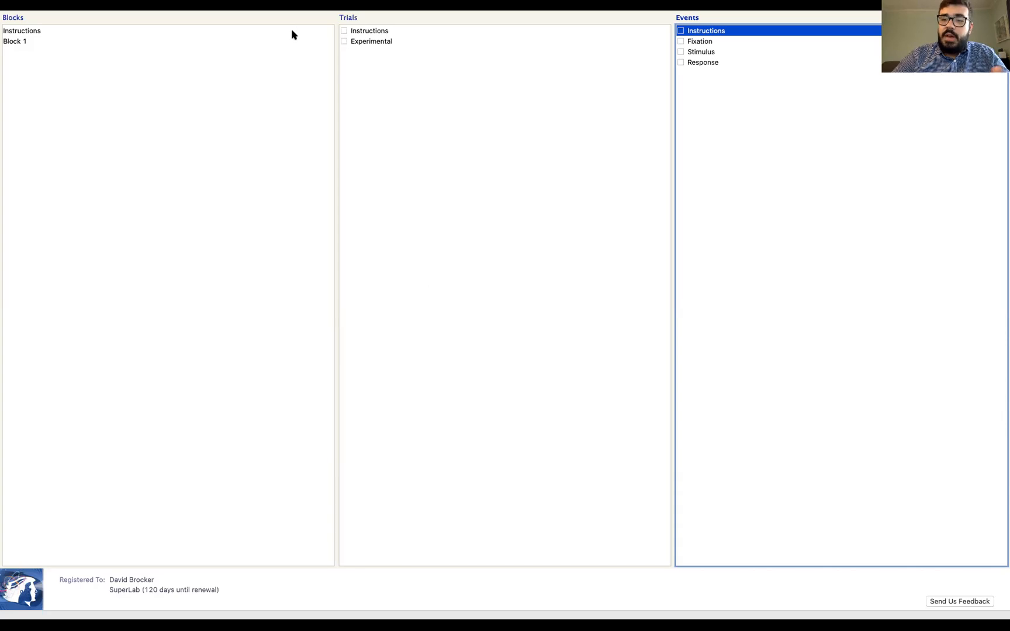
# Link the Instructions trial to the Instructions block and the Instructions event to the Instructions trial.
pyautogui.click(239, 30)
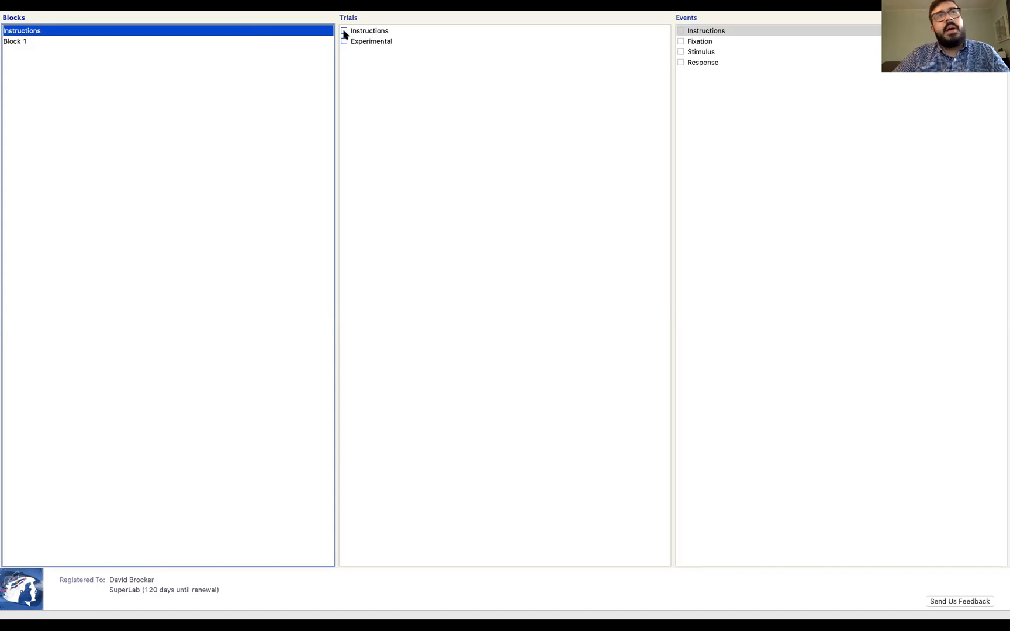
pyautogui.click(344, 32)
pyautogui.click(376, 34)
pyautogui.click(680, 31)
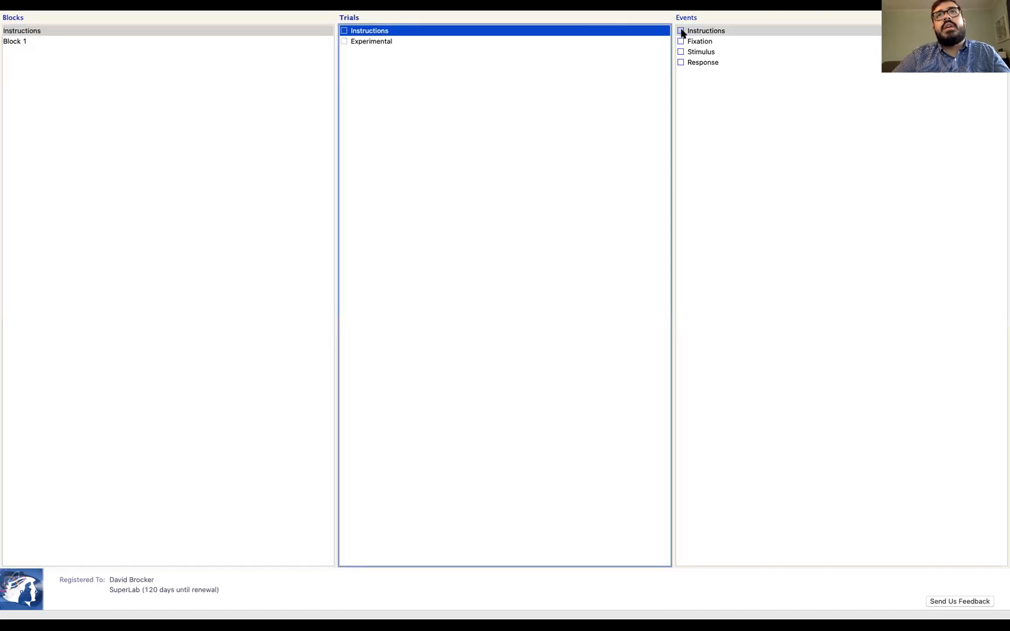
pyautogui.click(745, 130)
pyautogui.click(695, 31)
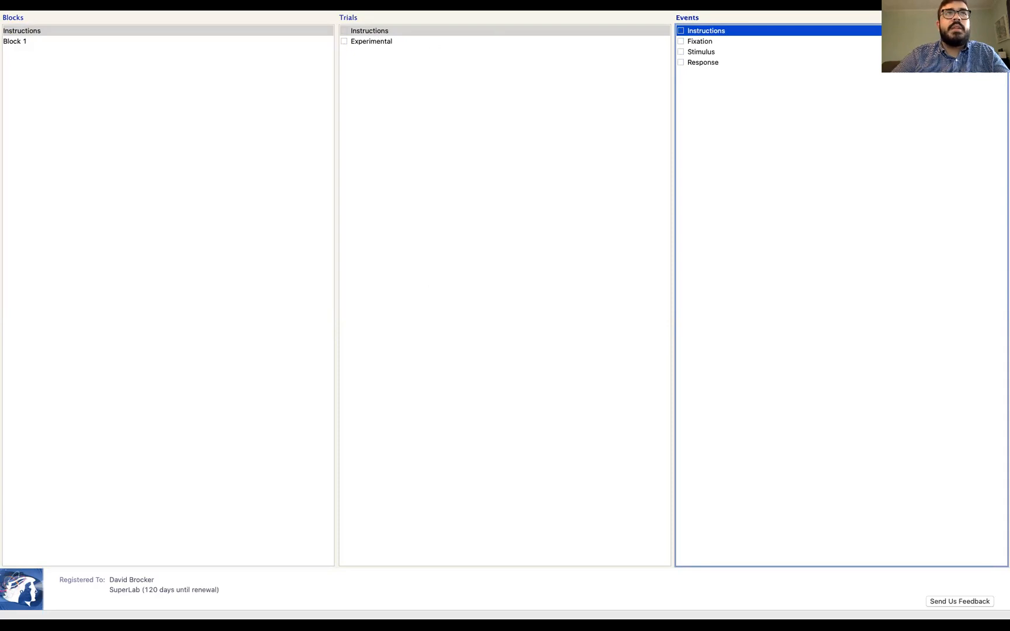
# Test-run the experiment to check how the instruction text is presented, and exit the run.
pyautogui.press('super+r')
pyautogui.click(532, 372)
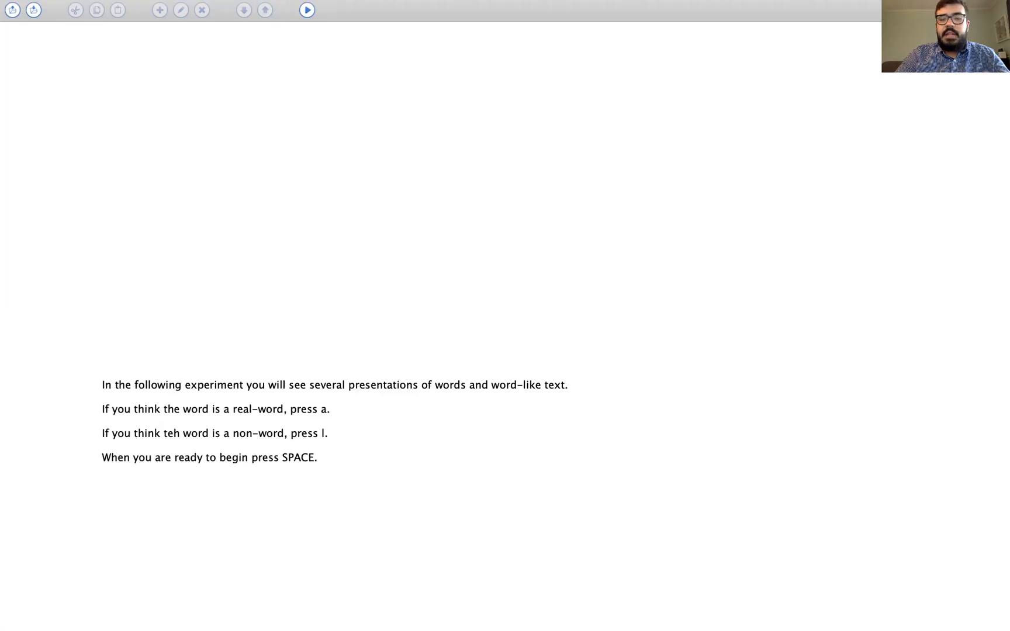
pyautogui.press('Escape')
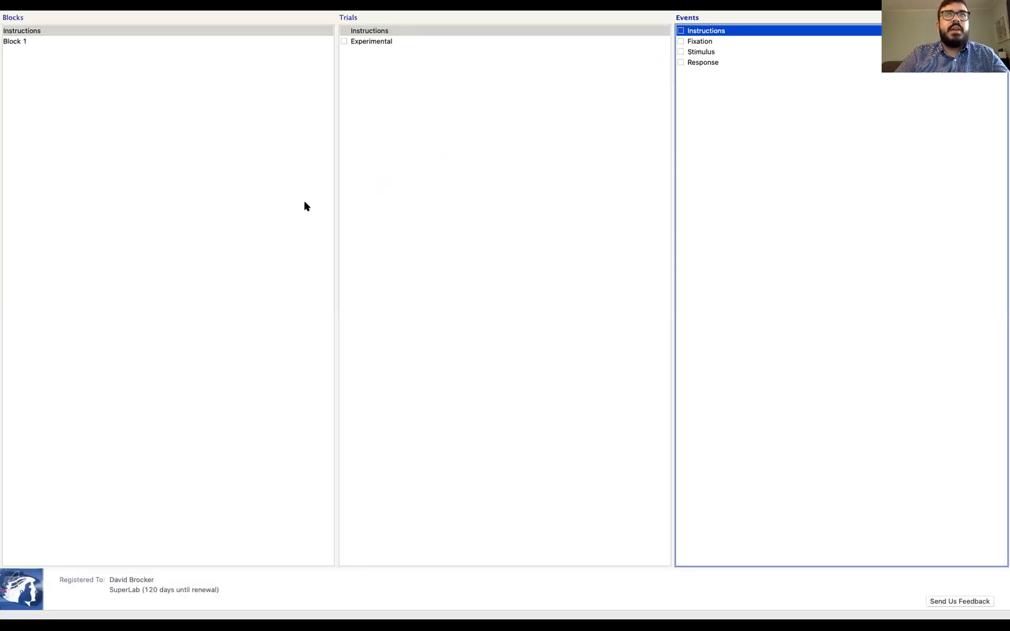
# Correct the misspelled "teh" to "the" in the non-word line of the Instructions event's text and save the event.
pyautogui.press('Return')
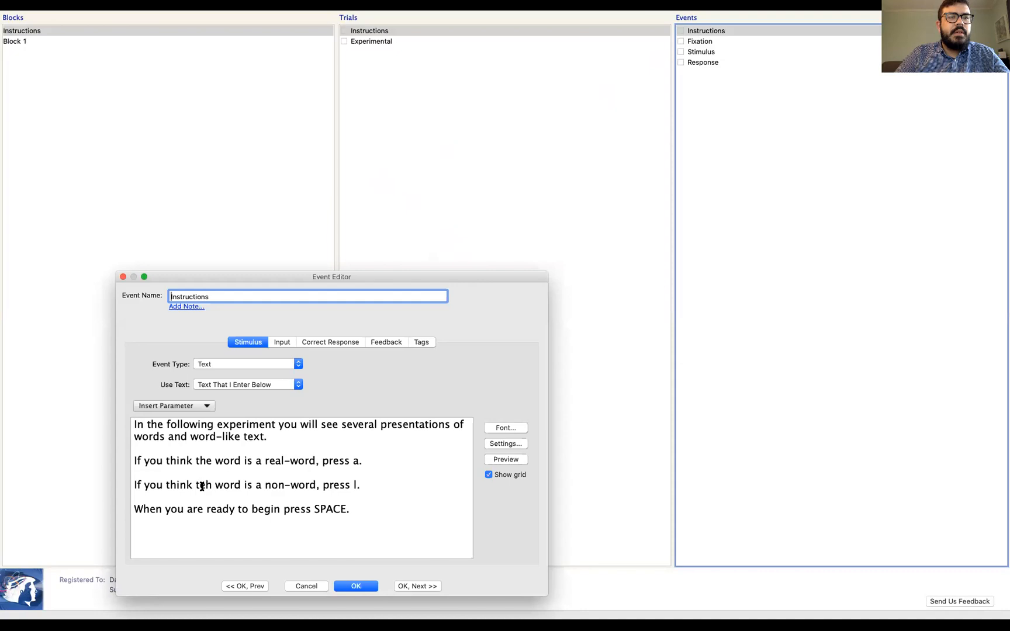
pyautogui.click(206, 485)
pyautogui.press('BackSpace')
pyautogui.press('Right')
pyautogui.write('e')
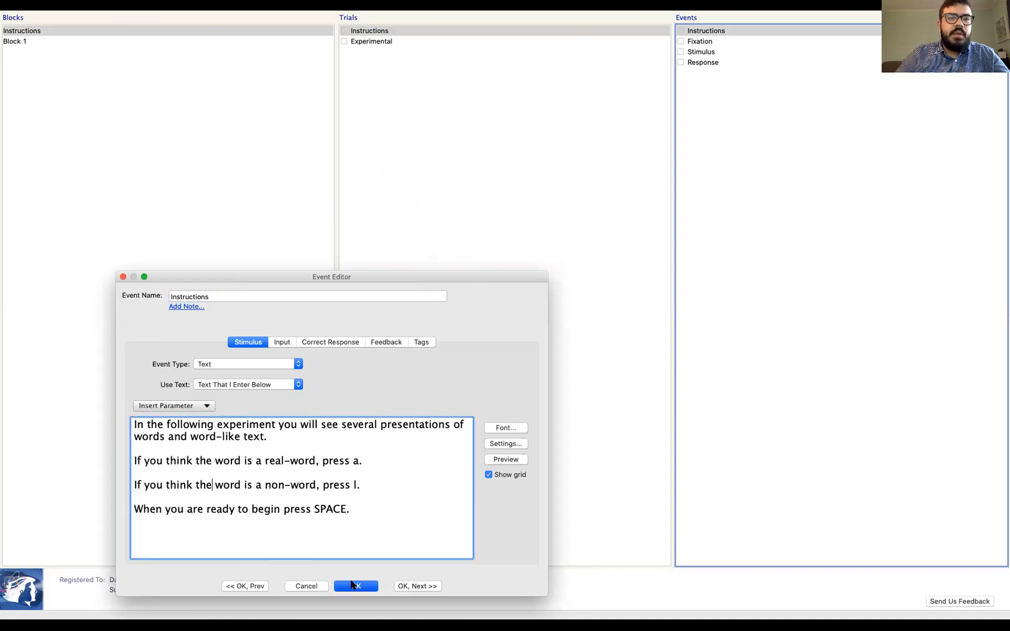
pyautogui.click(356, 586)
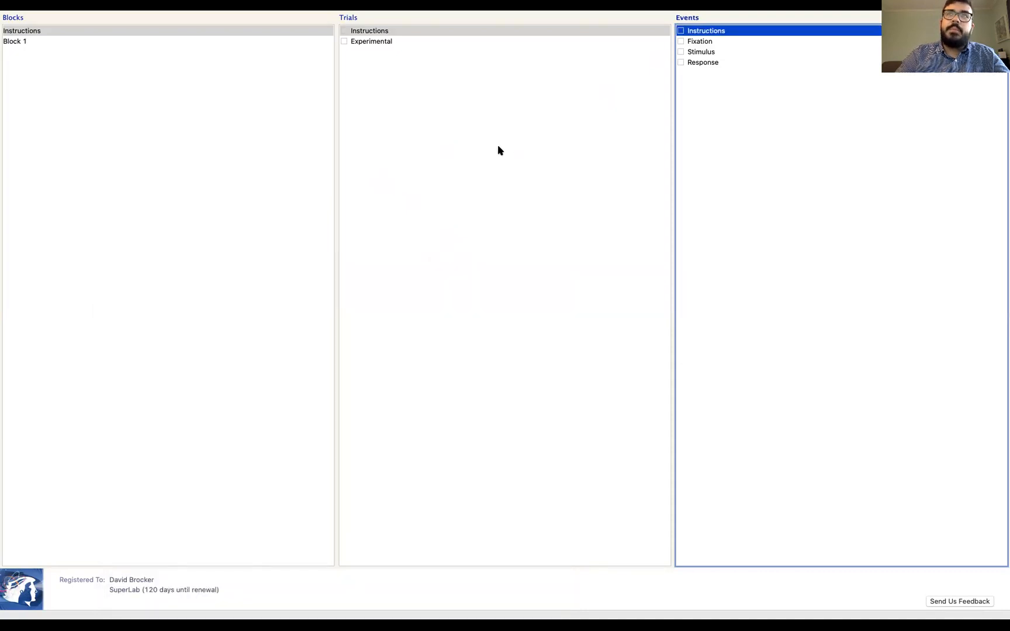
# Link the Experimental trial to Block 1, and the Fixation, Stimulus and Response events to the Experimental trial.
pyautogui.click(422, 41)
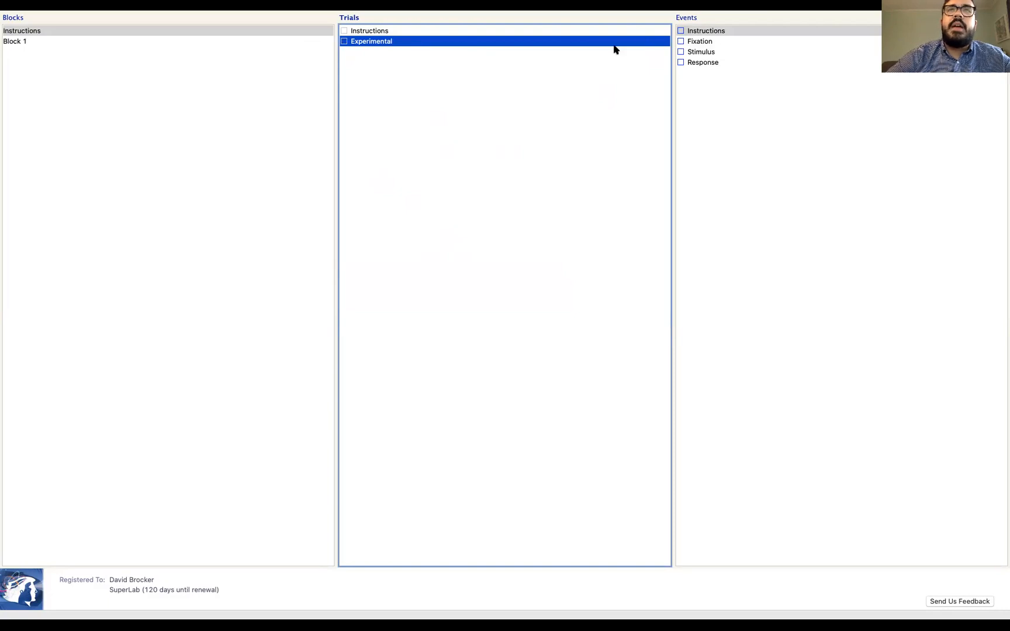
pyautogui.click(273, 43)
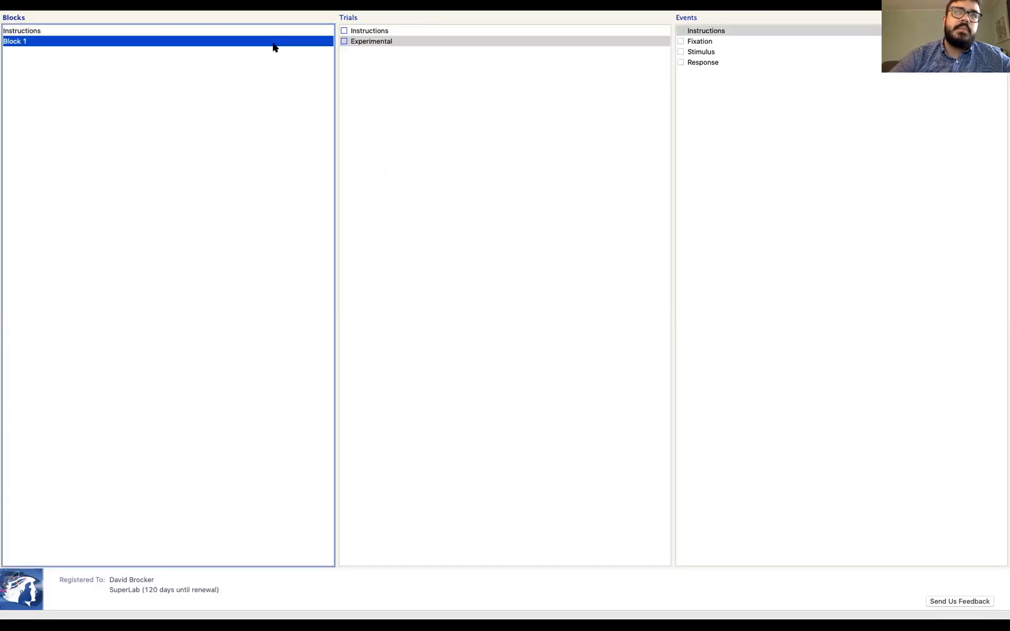
pyautogui.click(344, 41)
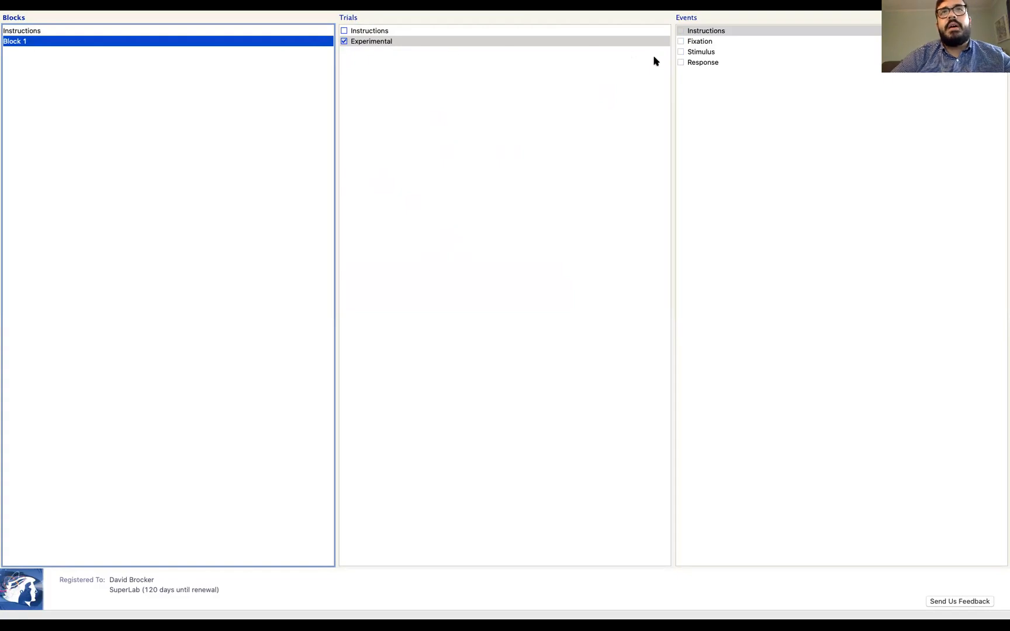
pyautogui.click(663, 42)
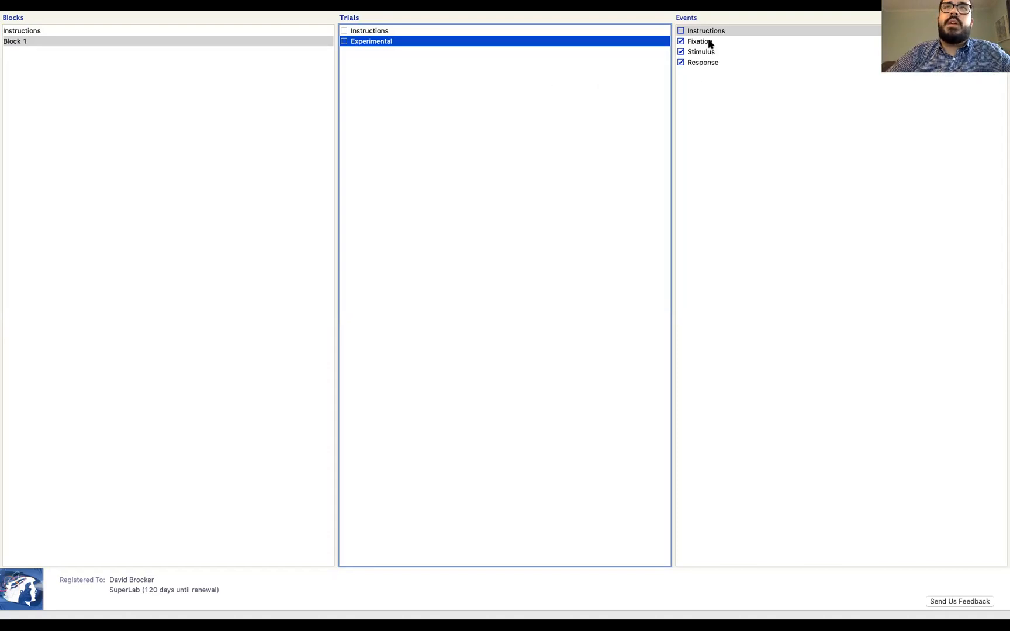
# Make the Fixation event a Text event showing "+" and preview its placement on the grid.
pyautogui.click(710, 44)
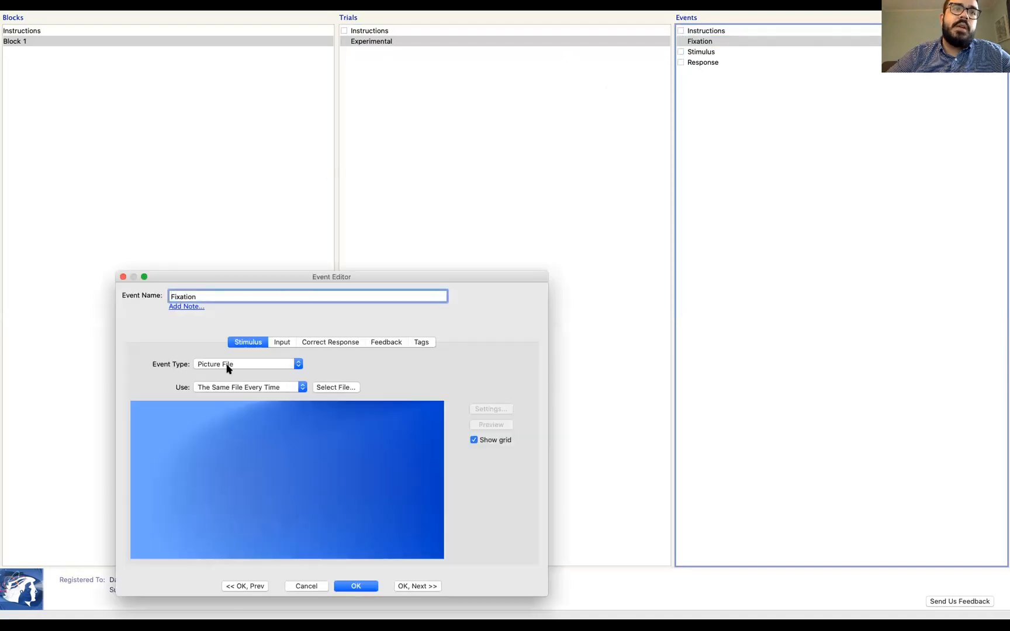
pyautogui.click(236, 364)
pyautogui.click(240, 400)
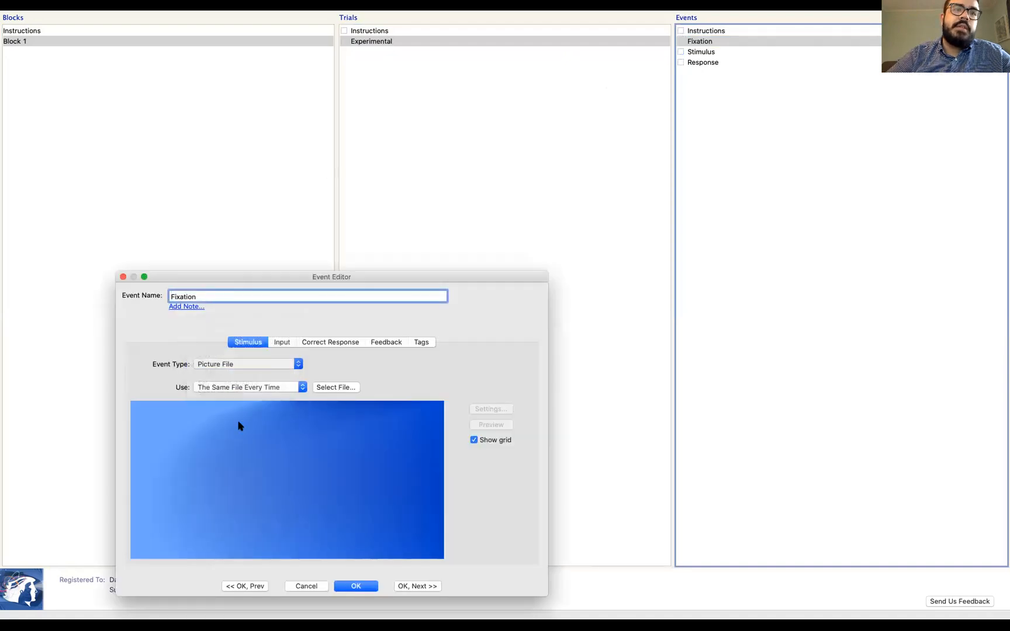
pyautogui.click(236, 425)
pyautogui.write('+')
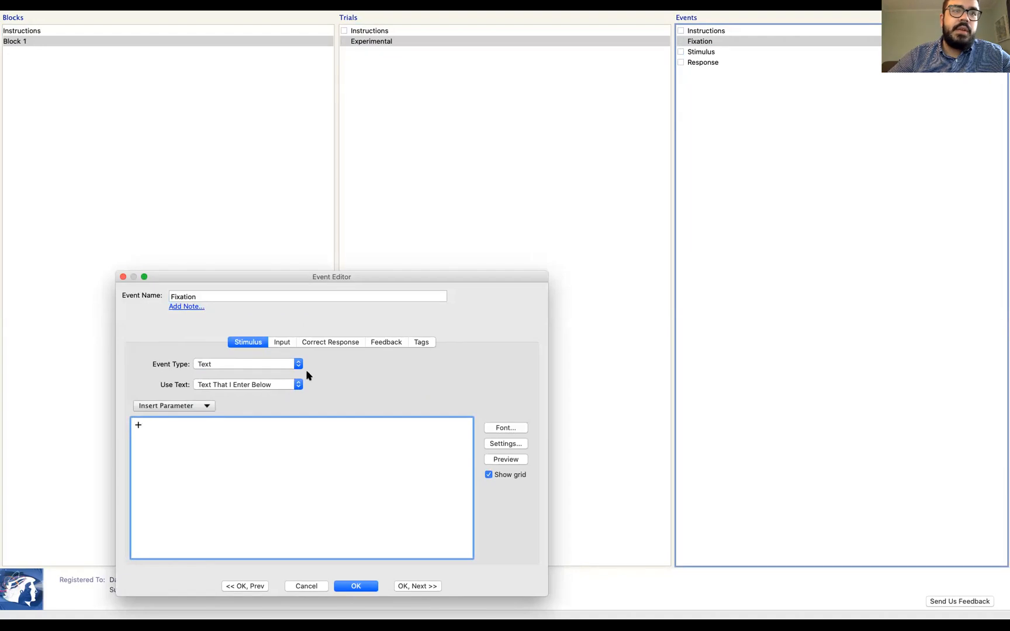
pyautogui.click(515, 459)
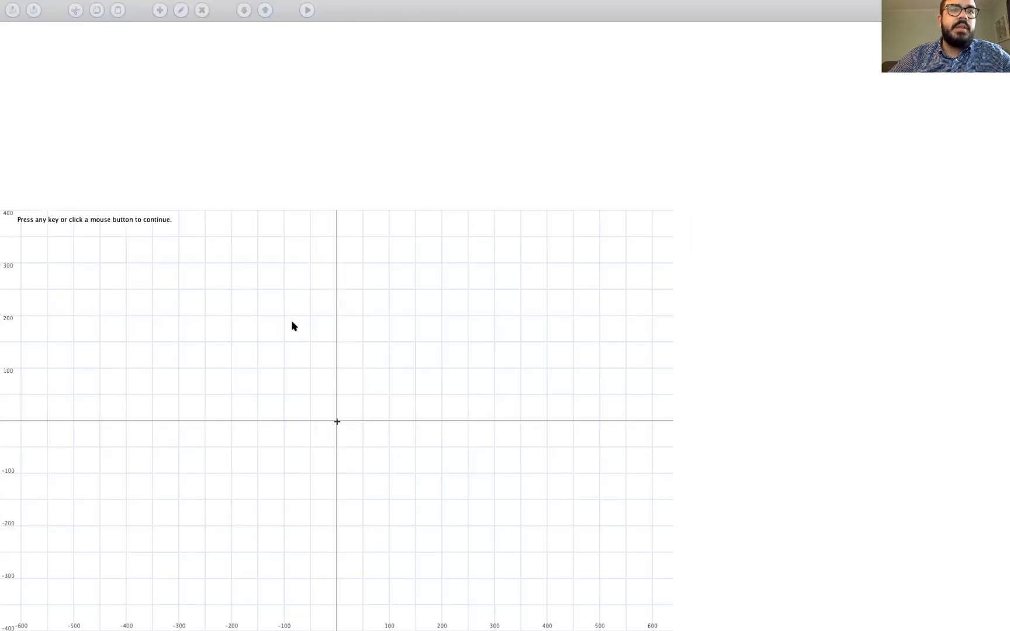
pyautogui.click(327, 403)
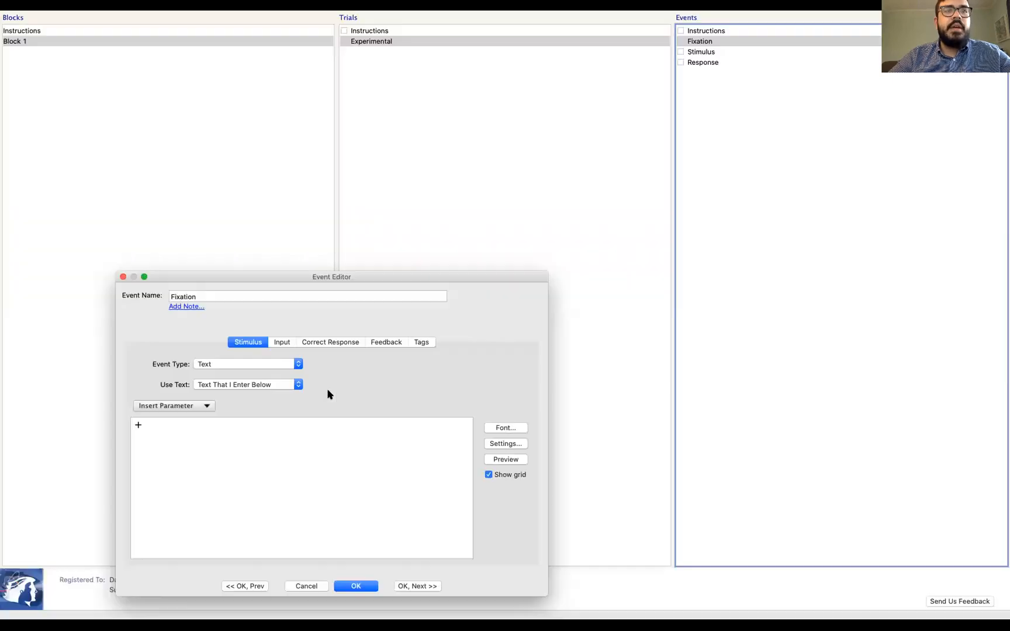
# Make the Fixation event end only after a fixed time limit of 1000 milliseconds, without requiring a participant response, and save it.
pyautogui.click(282, 343)
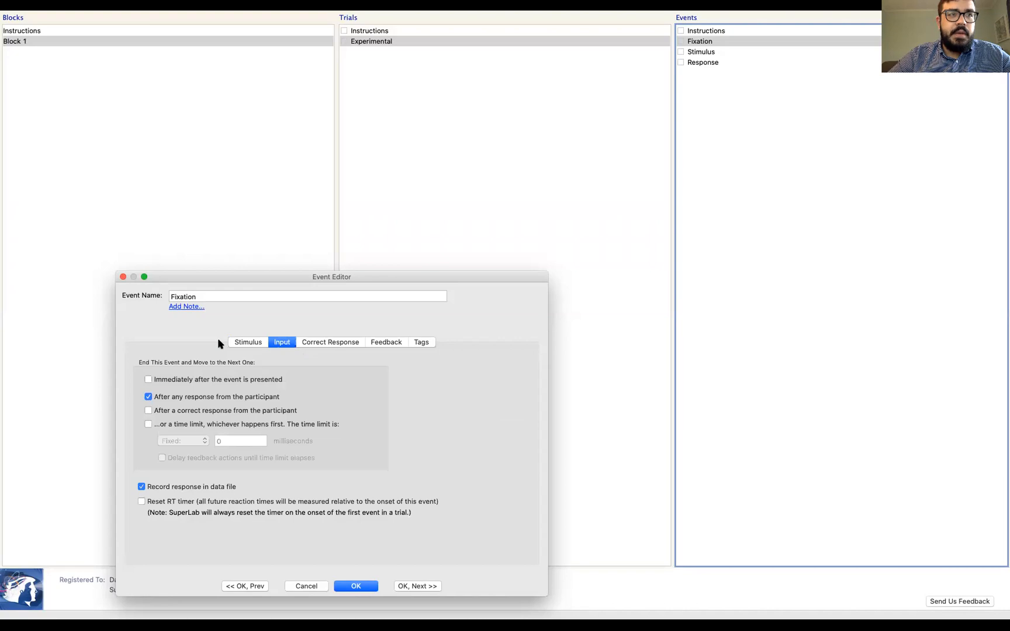
pyautogui.moveTo(217, 279); pyautogui.dragTo(226, 232)
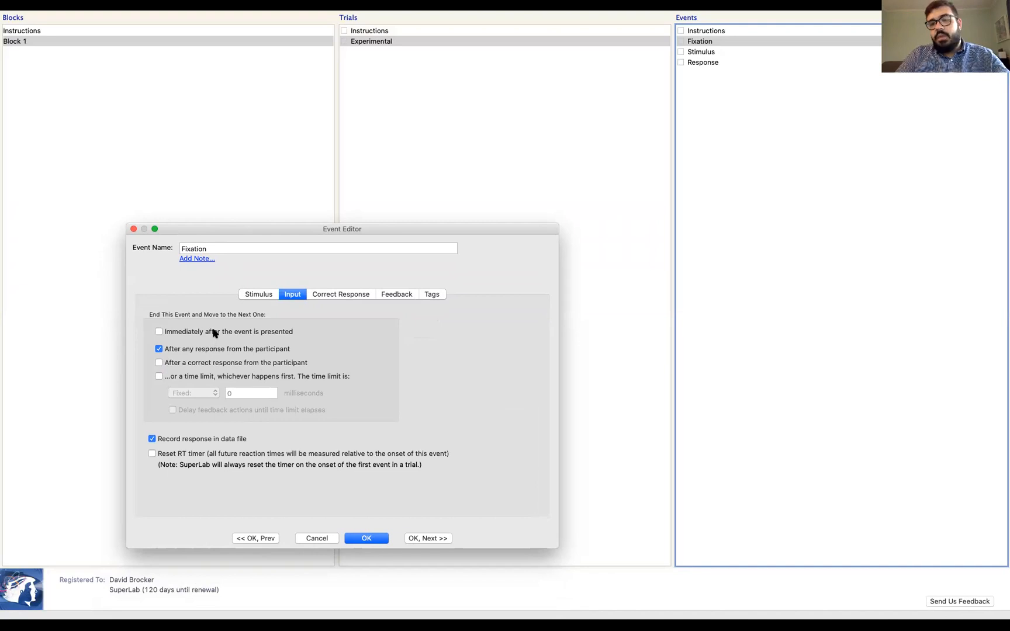
pyautogui.click(191, 378)
pyautogui.click(158, 349)
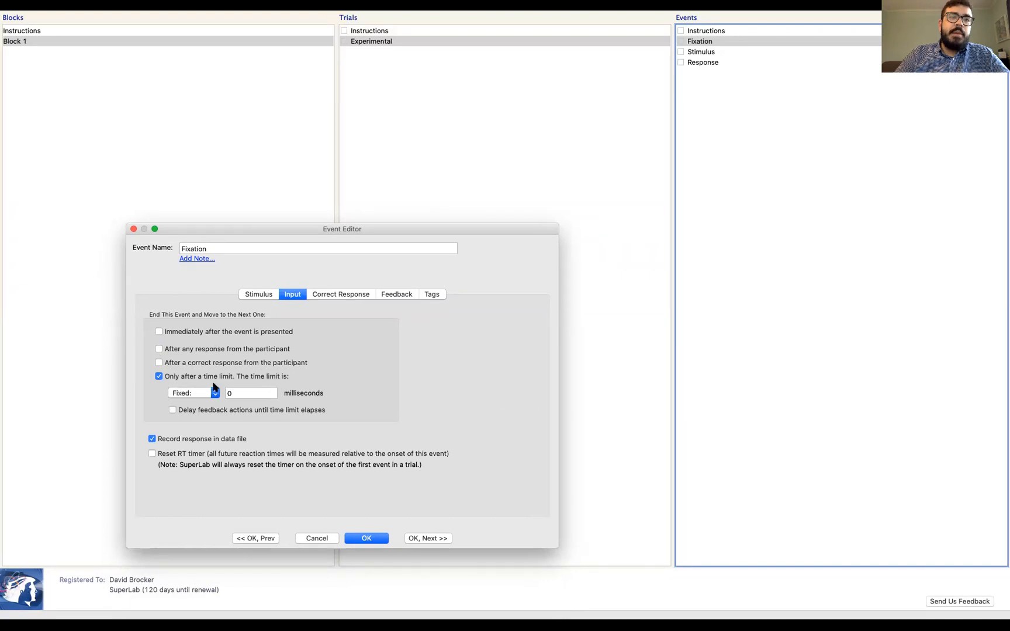
pyautogui.click(246, 393)
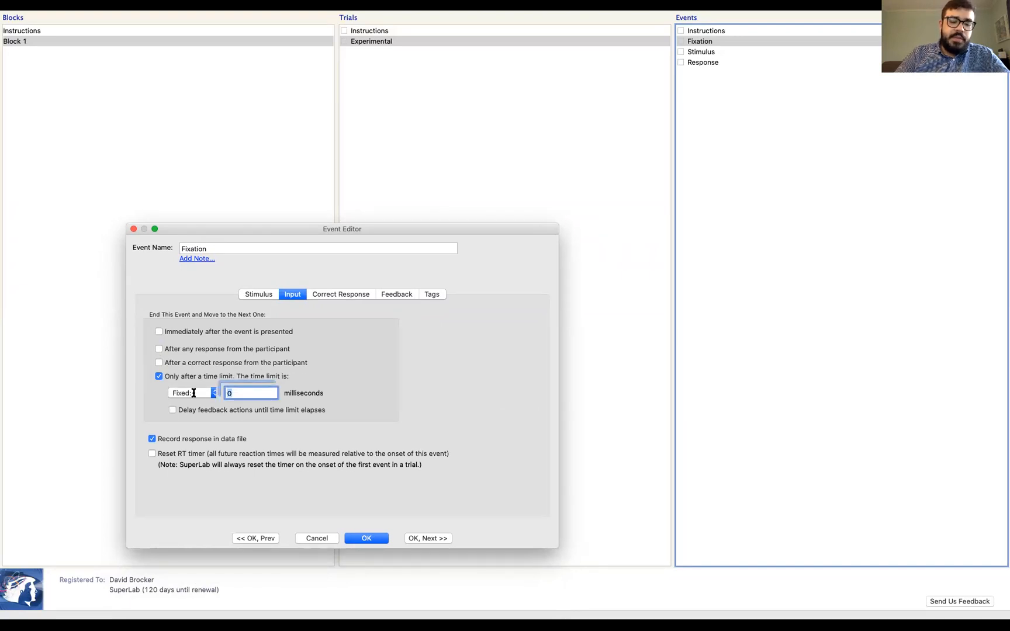
pyautogui.write('1000')
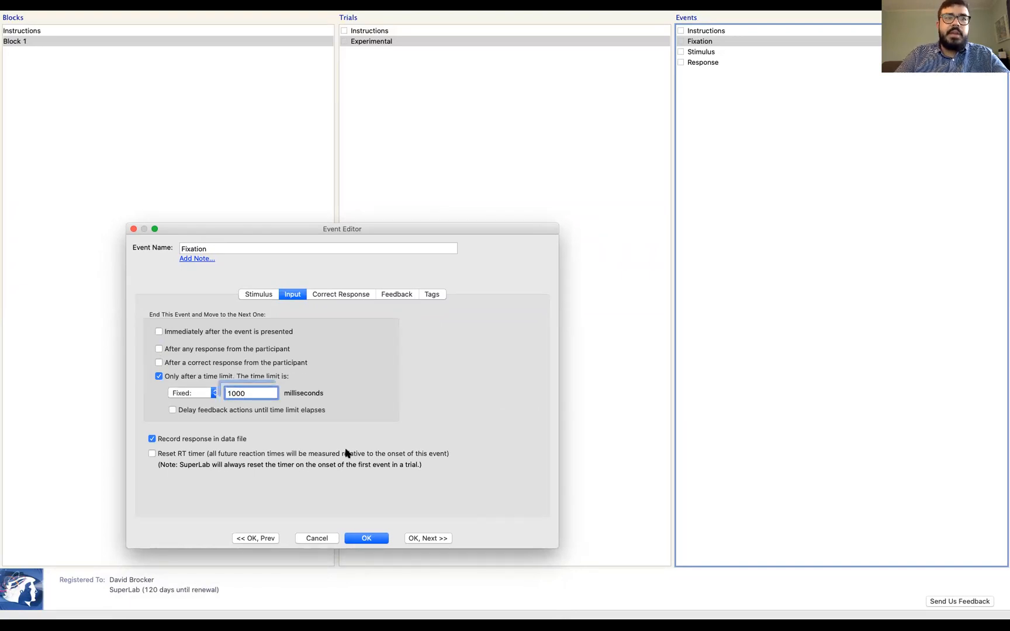
pyautogui.click(367, 538)
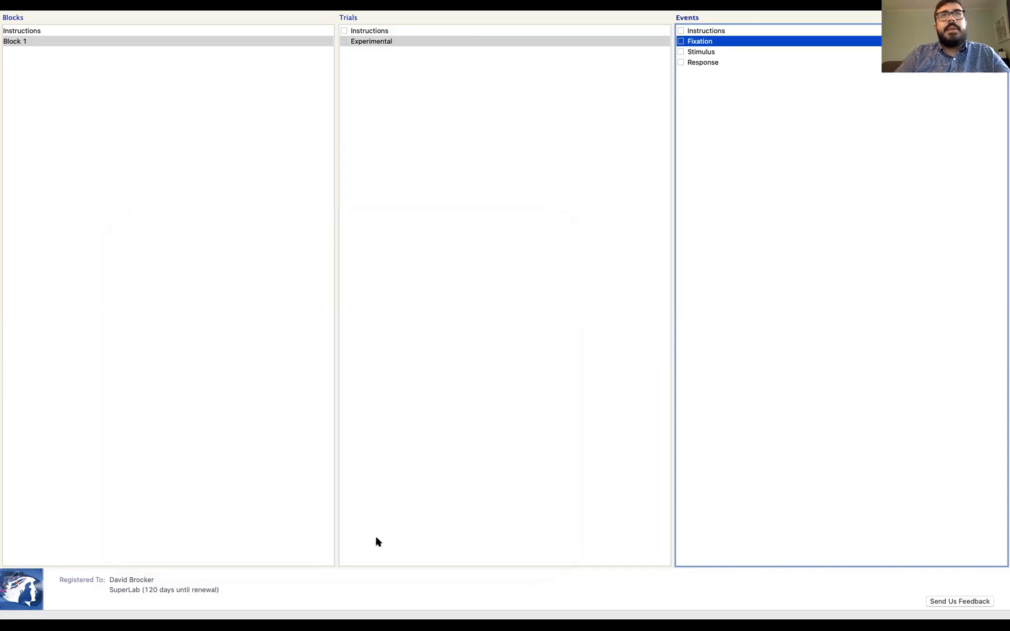
# Set the Stimulus event's type to Text, with its text chosen from a list.
pyautogui.doubleClick(695, 51)
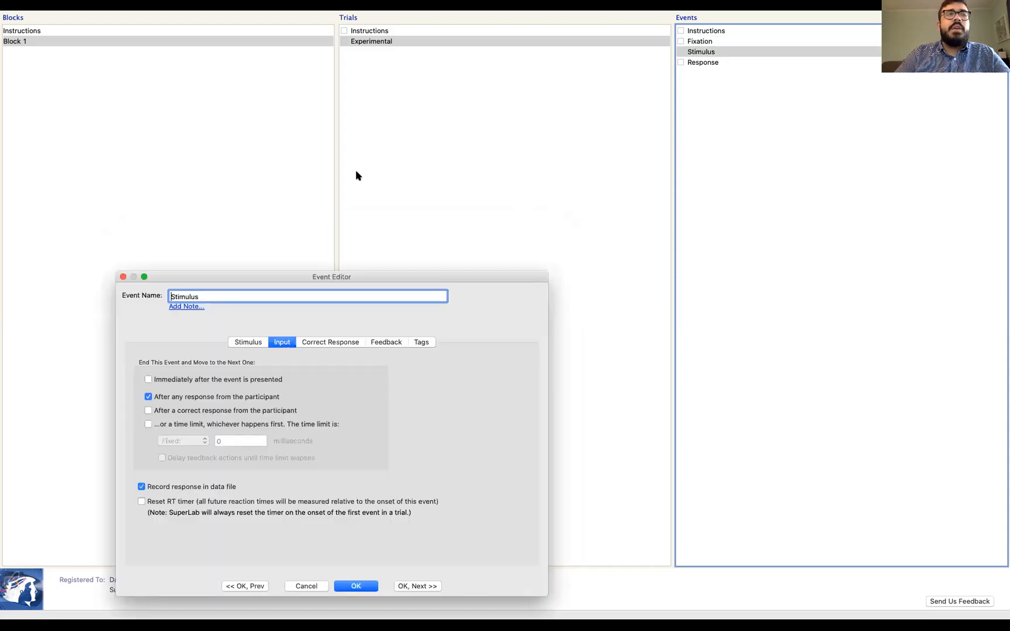
pyautogui.moveTo(279, 273); pyautogui.dragTo(326, 157)
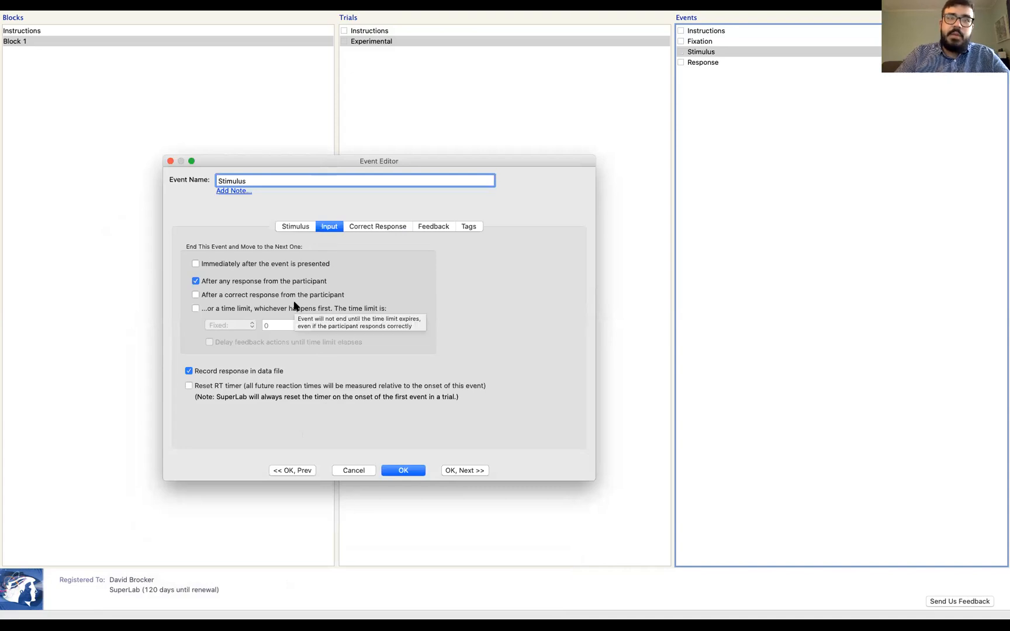
pyautogui.click(295, 231)
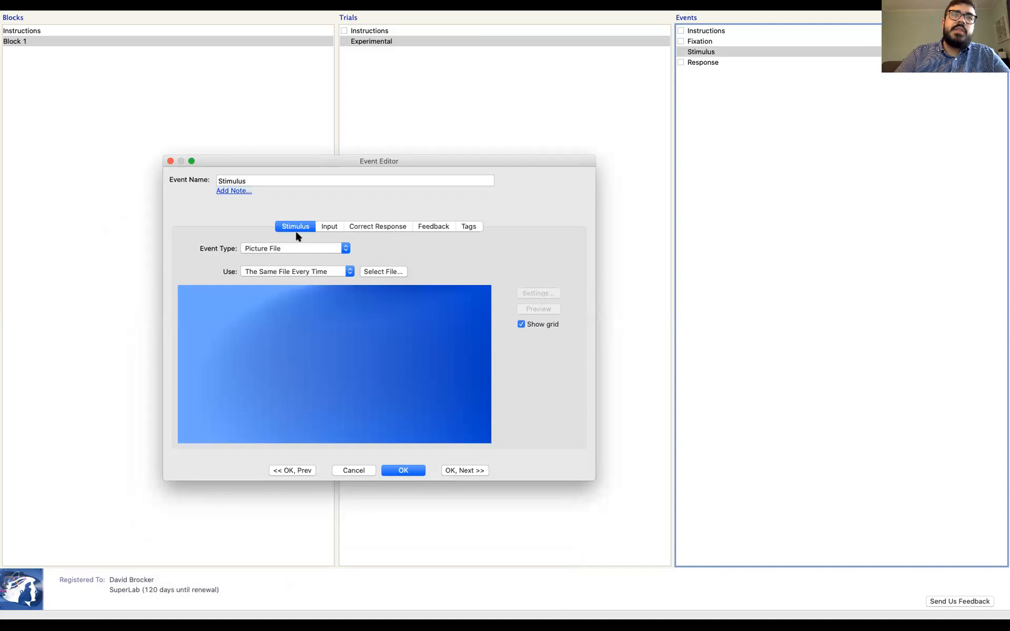
pyautogui.click(272, 251)
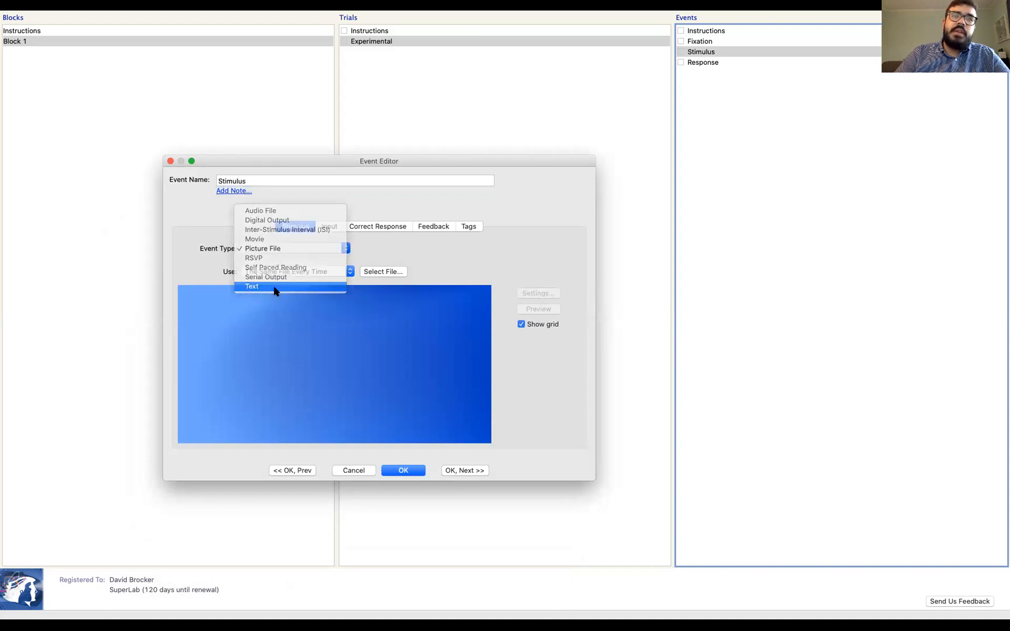
pyautogui.click(274, 287)
pyautogui.click(315, 267)
pyautogui.click(321, 279)
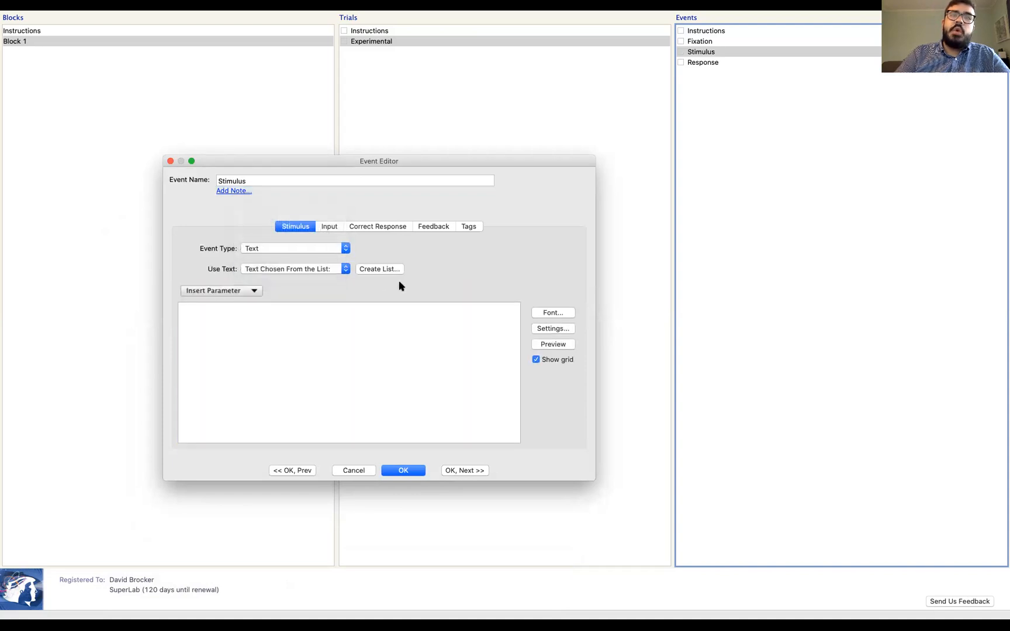
# Create an empty text stimulus list named "Stimuli List" for the Stimulus event.
pyautogui.click(393, 270)
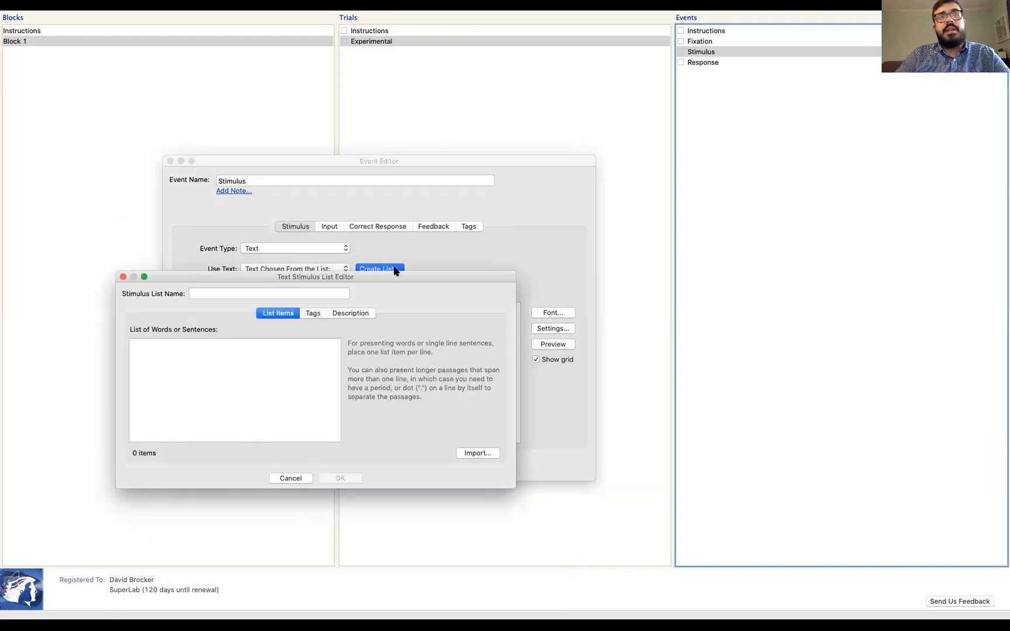
pyautogui.moveTo(367, 276); pyautogui.dragTo(438, 221)
pyautogui.click(412, 236)
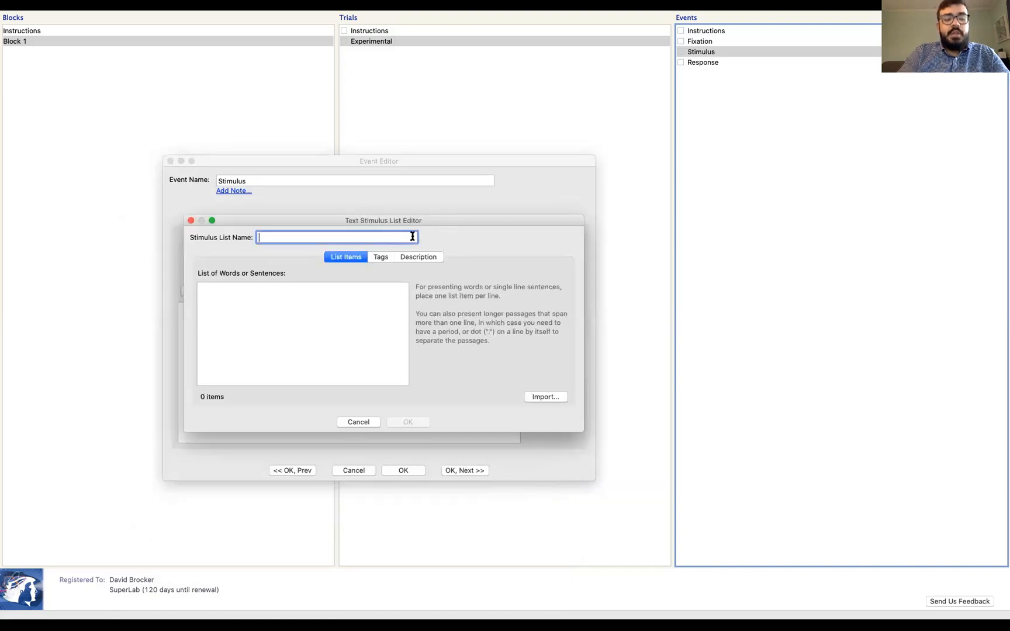
pyautogui.write('Stimuli')
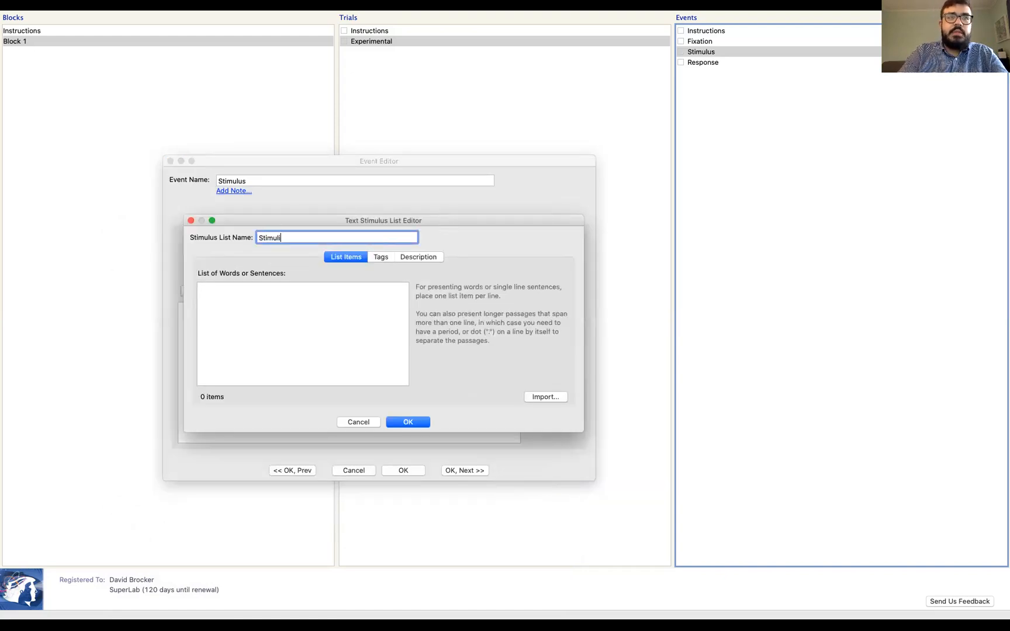
pyautogui.write(' List')
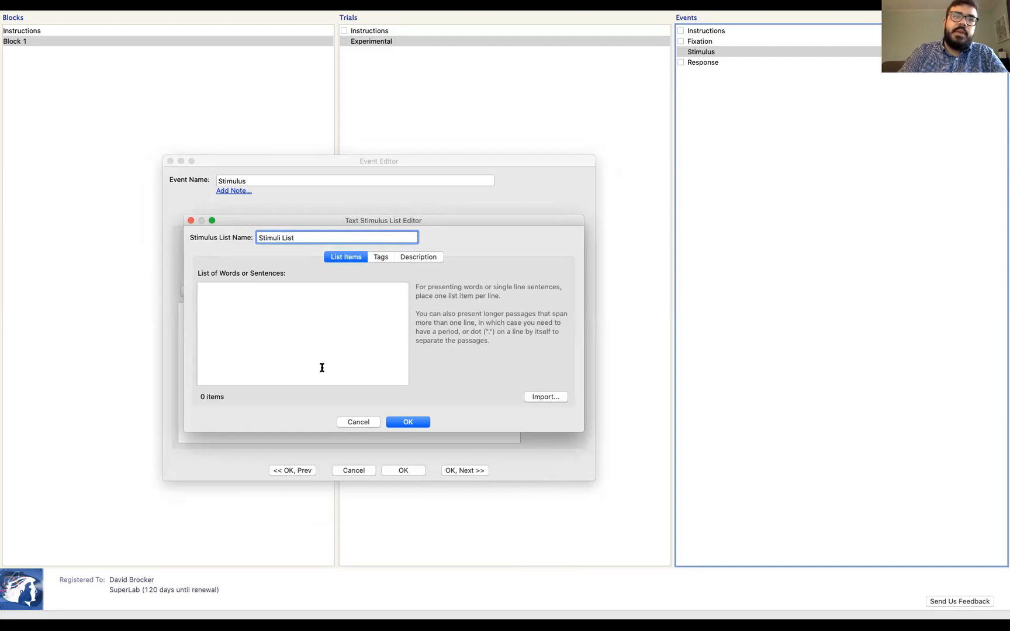
pyautogui.click(407, 420)
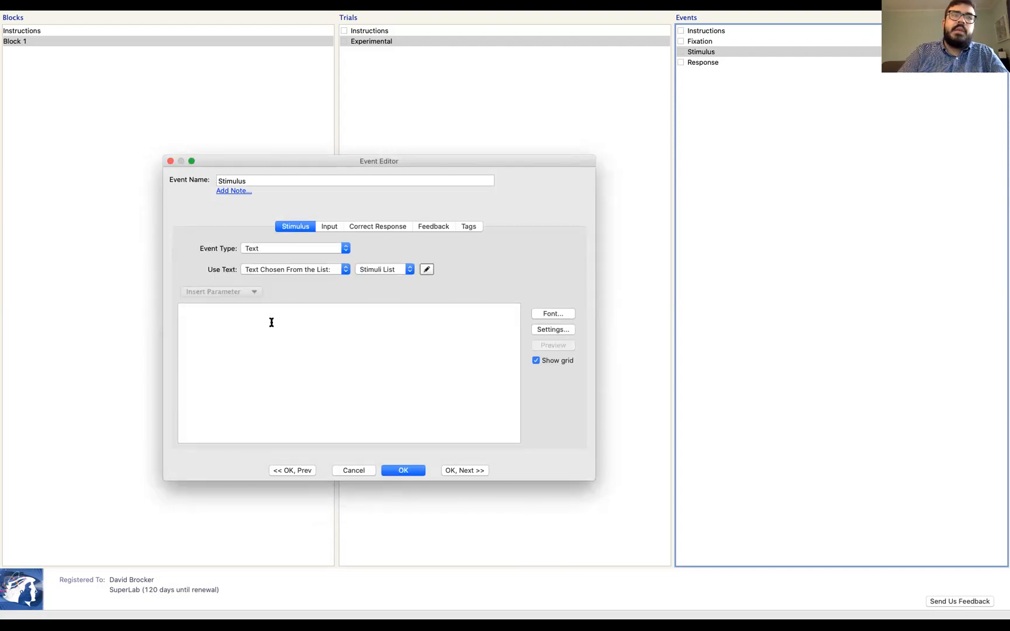
# Import ldt.txt from the aesop folder inside Everything Else into the Stimuli List.
pyautogui.click(426, 270)
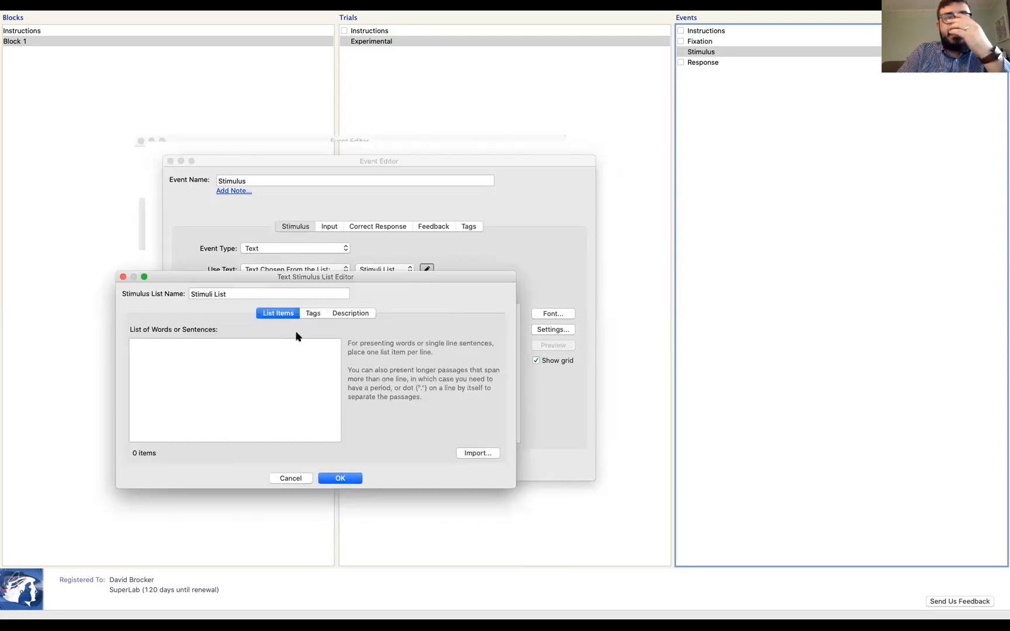
pyautogui.click(283, 407)
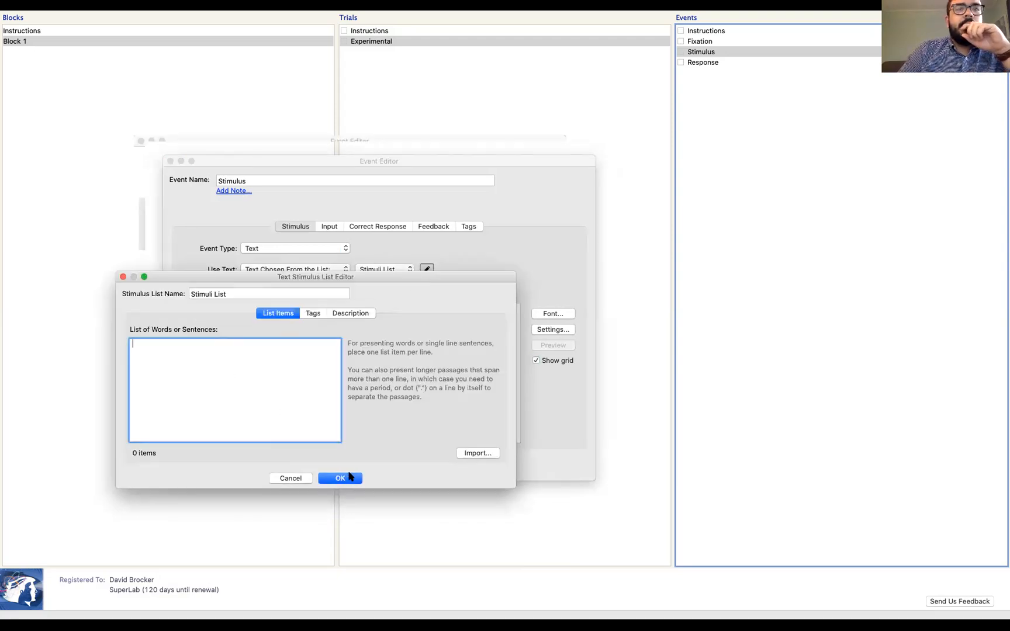
pyautogui.click(474, 452)
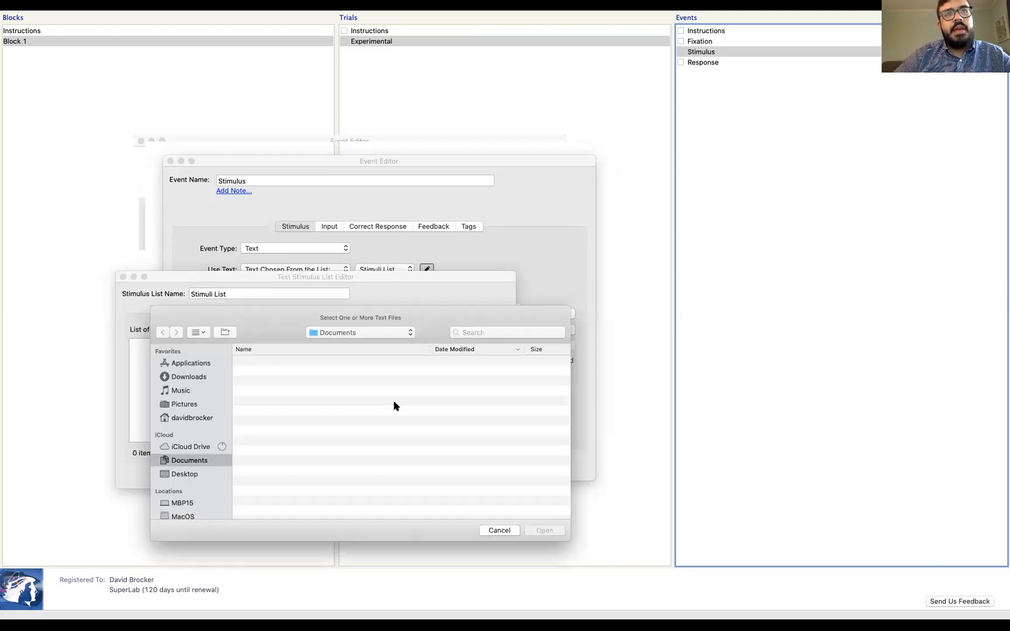
pyautogui.scroll(-3, 202, 465)
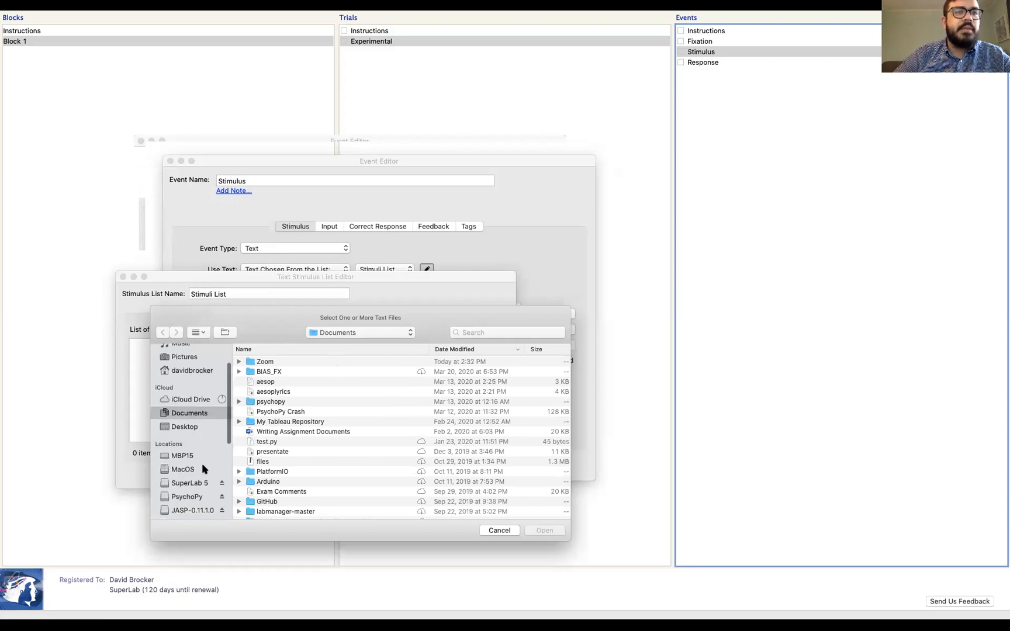
pyautogui.scroll(3, 202, 465)
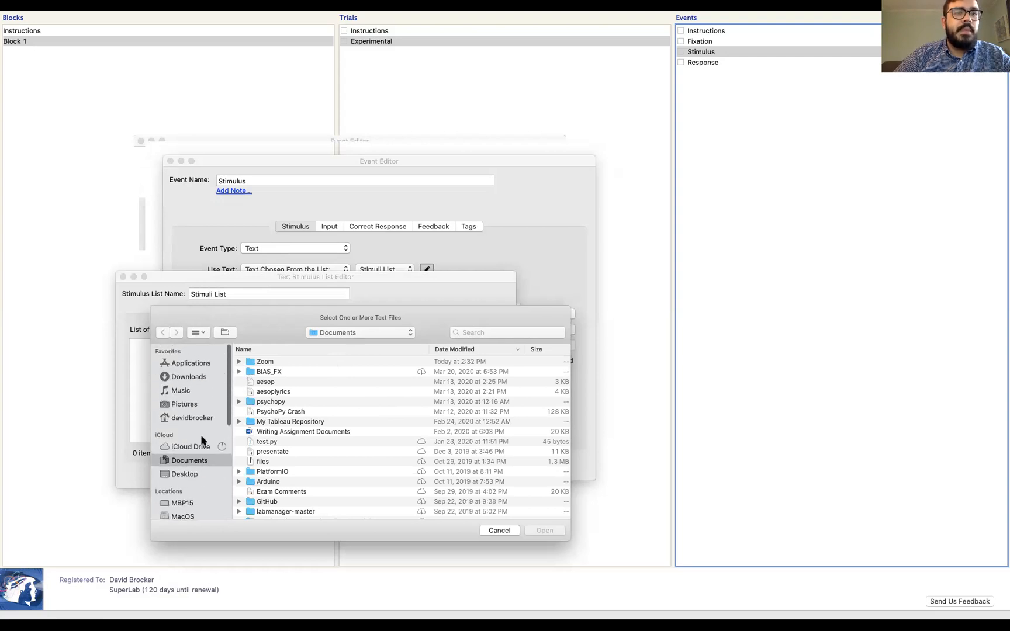
pyautogui.click(204, 417)
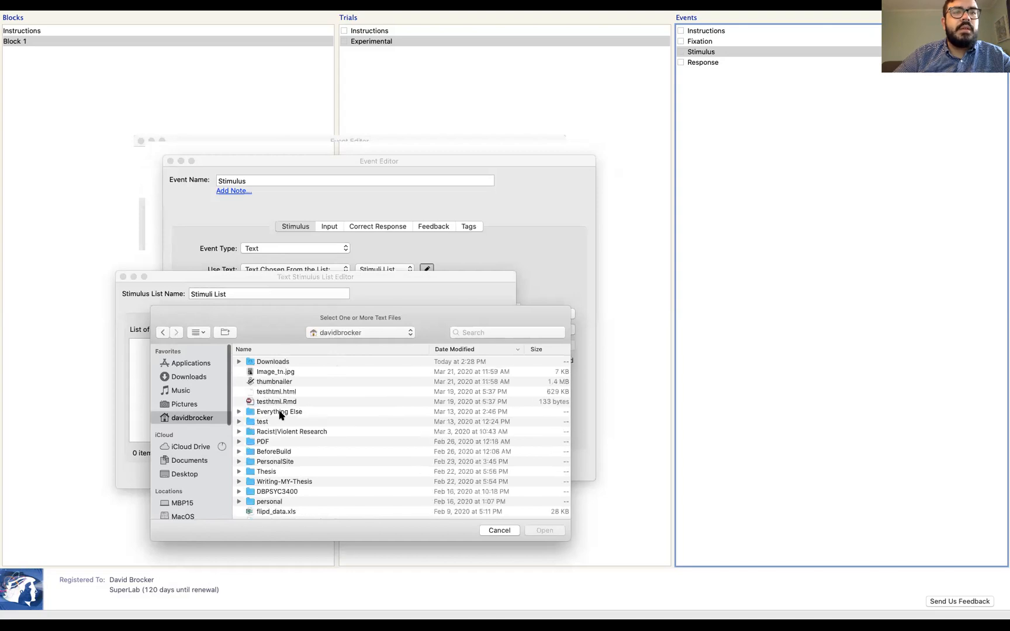
pyautogui.doubleClick(281, 412)
pyautogui.click(288, 363)
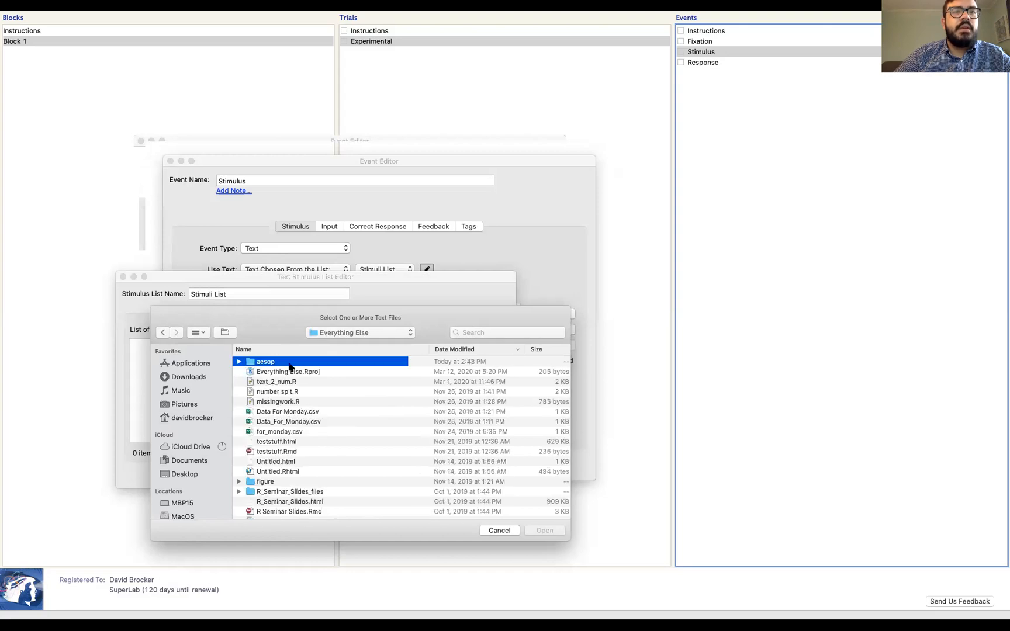
pyautogui.press('Return')
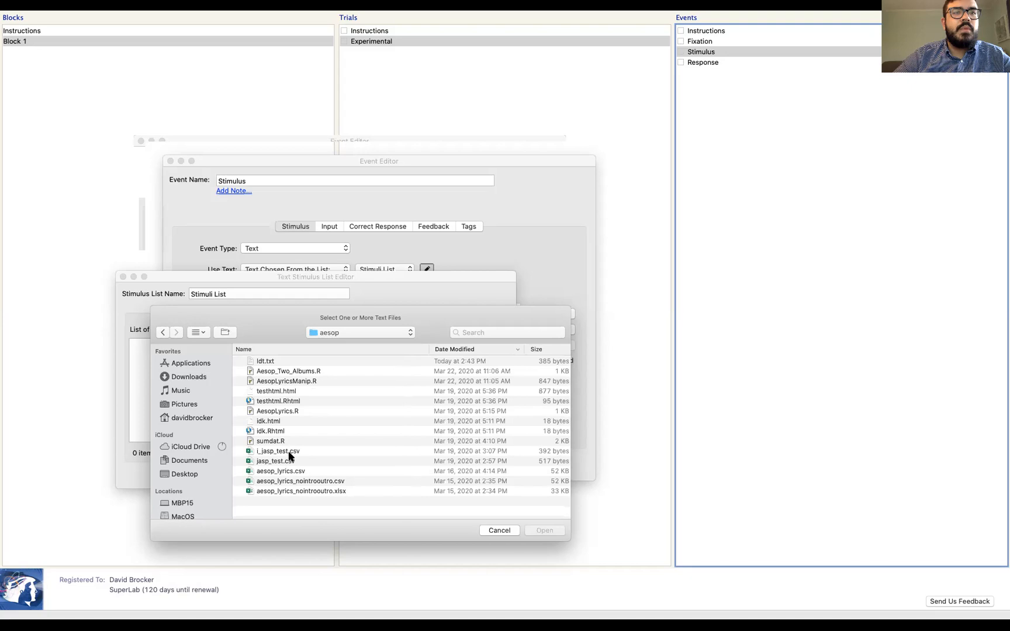
pyautogui.click(284, 362)
pyautogui.click(543, 530)
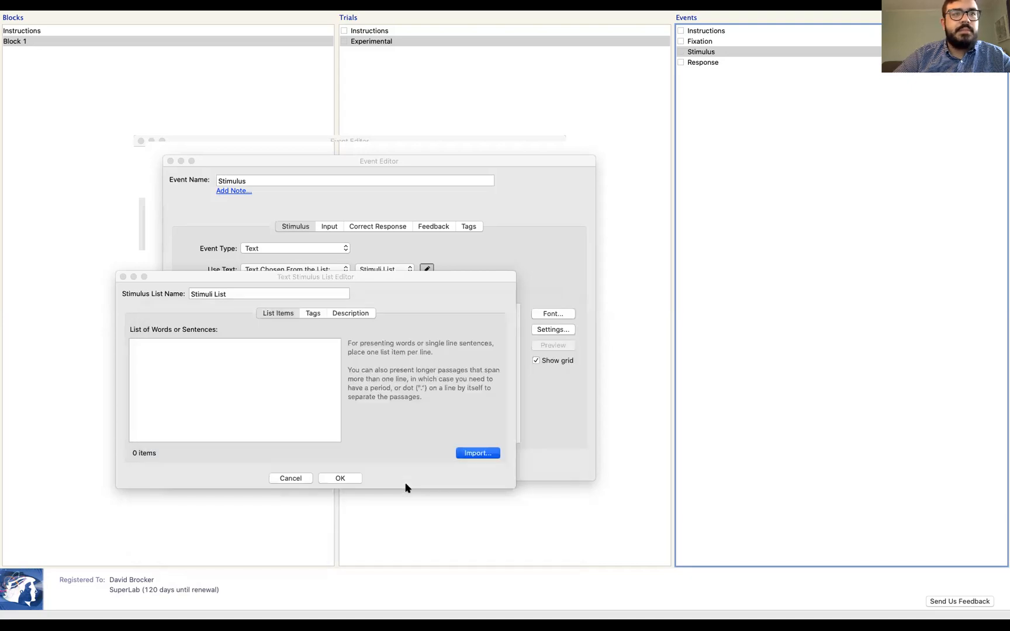
# Delete the "x" header text from the top of the imported stimulus list.
pyautogui.scroll(10, 194, 402)
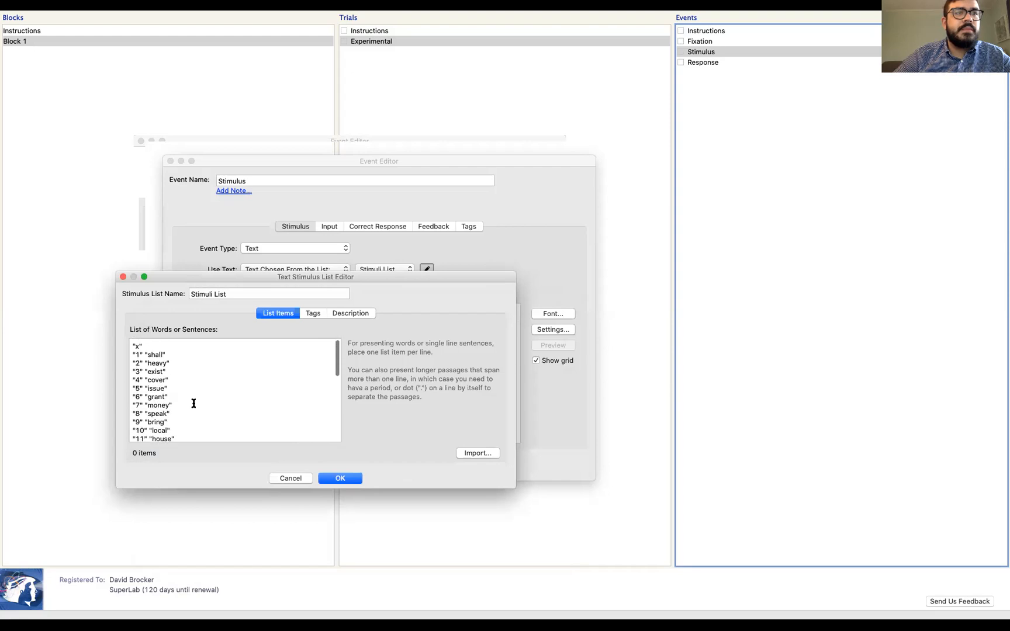
pyautogui.moveTo(148, 342); pyautogui.dragTo(122, 345)
pyautogui.press('BackSpace')
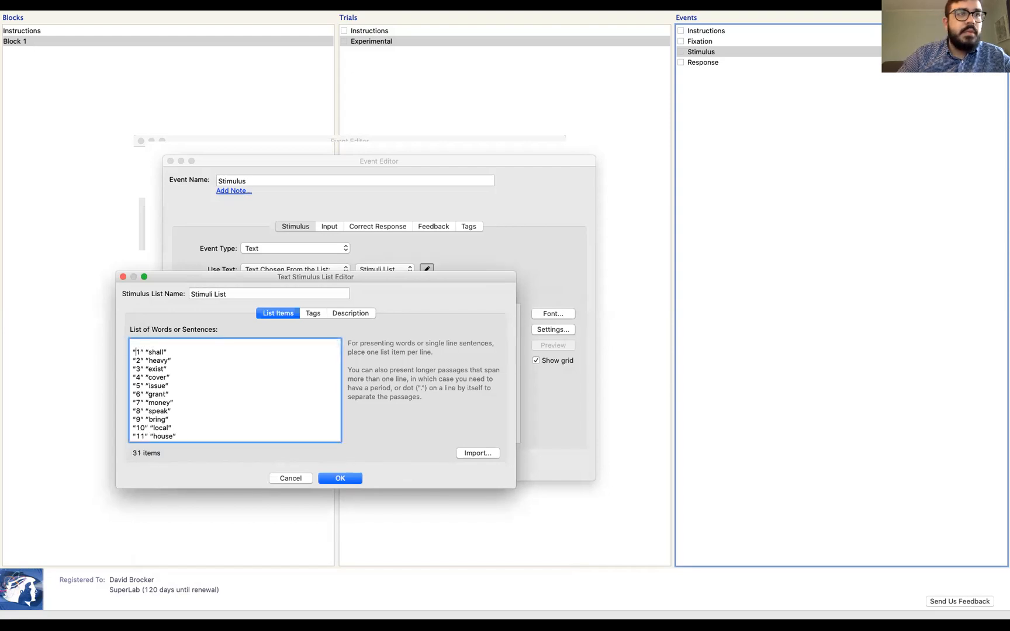
# Strip the number and quotation marks from the "shall" entry, and the number and opening quotation mark from "heavy".
pyautogui.press('Right')
pyautogui.press('BackSpace')
pyautogui.press('BackSpace')
pyautogui.press('BackSpace')
pyautogui.press('BackSpace')
pyautogui.press('BackSpace')
pyautogui.press('Down')
pyautogui.press('BackSpace')
pyautogui.press('BackSpace')
pyautogui.press('BackSpace')
pyautogui.press('BackSpace')
pyautogui.press('BackSpace')
pyautogui.press('BackSpace')
pyautogui.press('Down')
pyautogui.press('BackSpace')
pyautogui.press('Return')
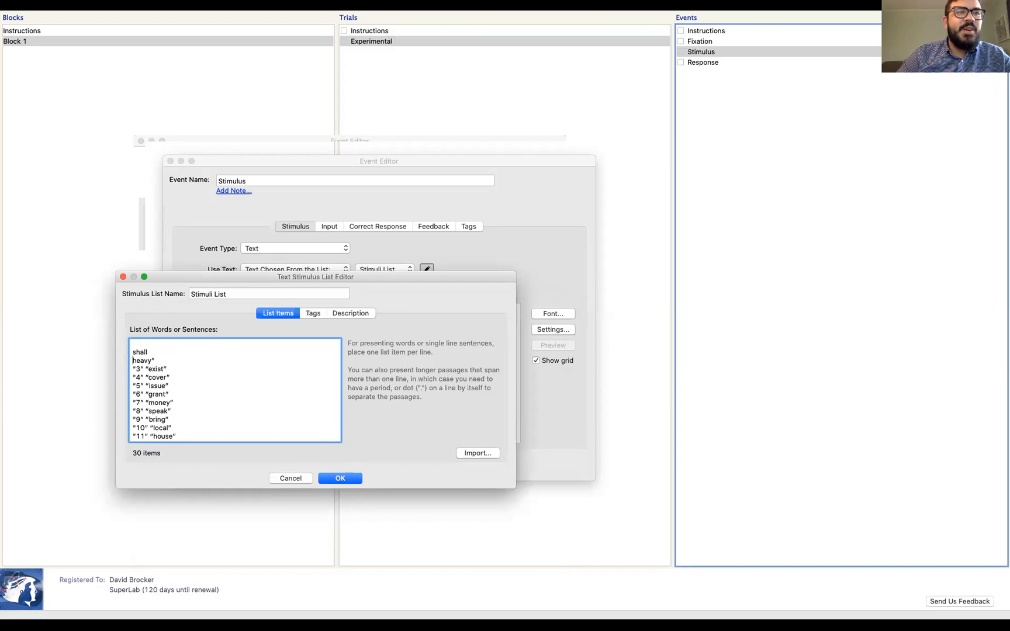
# Remove the closing quotation marks after exist, cover and issue in the stimulus list.
pyautogui.click(183, 371)
pyautogui.press('BackSpace')
pyautogui.press('BackSpace')
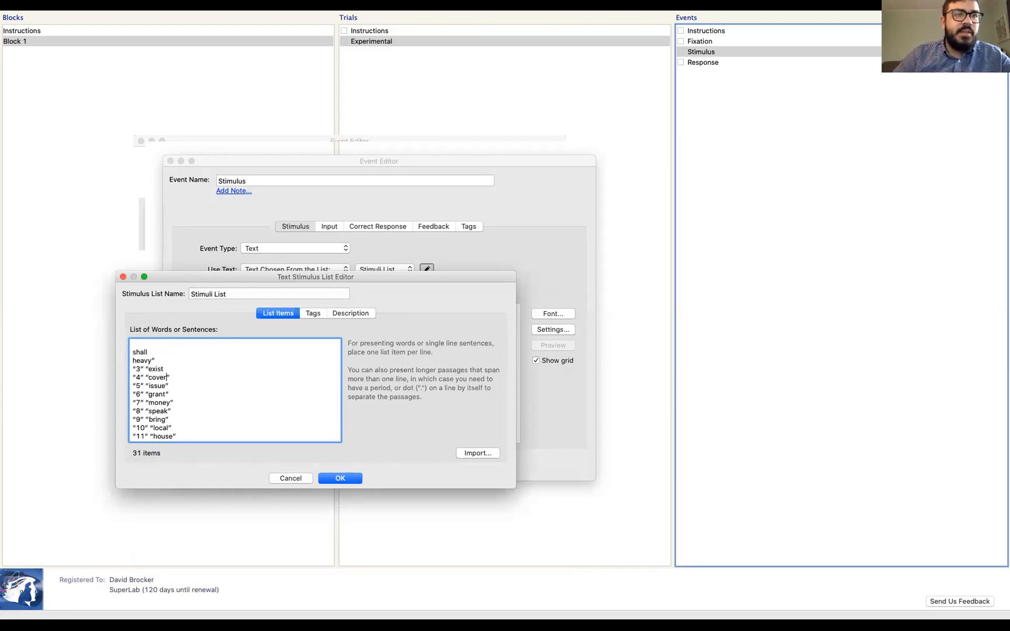
pyautogui.press('BackSpace')
pyautogui.press('Down')
pyautogui.press('Right')
pyautogui.press('Right')
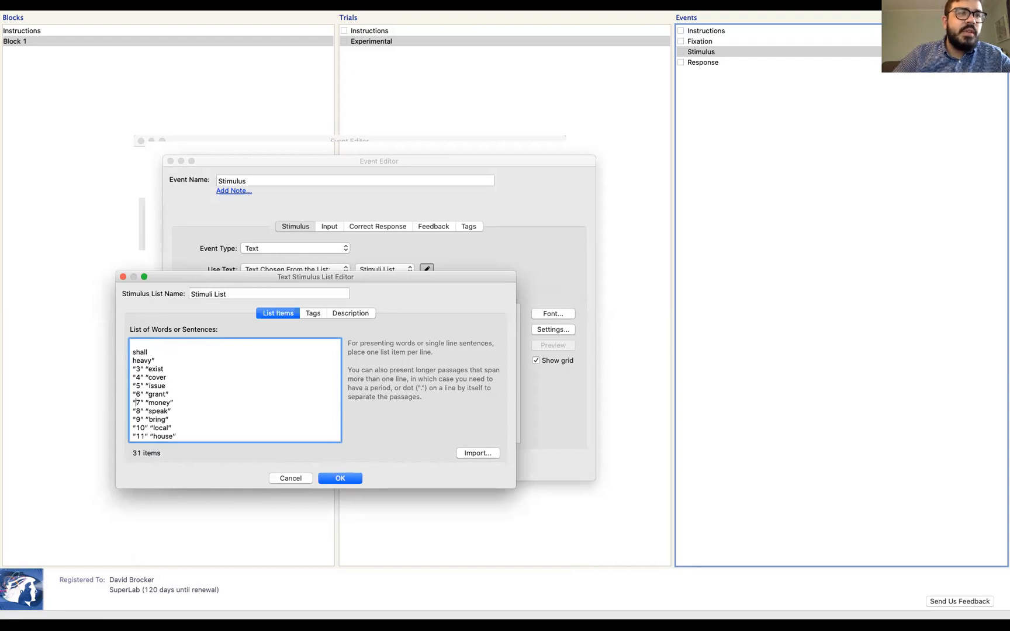
# Remove the number prefixes and opening quotation marks before money and speak in the stimulus list.
pyautogui.press('Right')
pyautogui.press('BackSpace')
pyautogui.press('BackSpace')
pyautogui.press('BackSpace')
pyautogui.press('BackSpace')
pyautogui.press('BackSpace')
pyautogui.press('Down')
pyautogui.press('BackSpace')
pyautogui.press('BackSpace')
pyautogui.press('BackSpace')
pyautogui.press('BackSpace')
pyautogui.press('BackSpace')
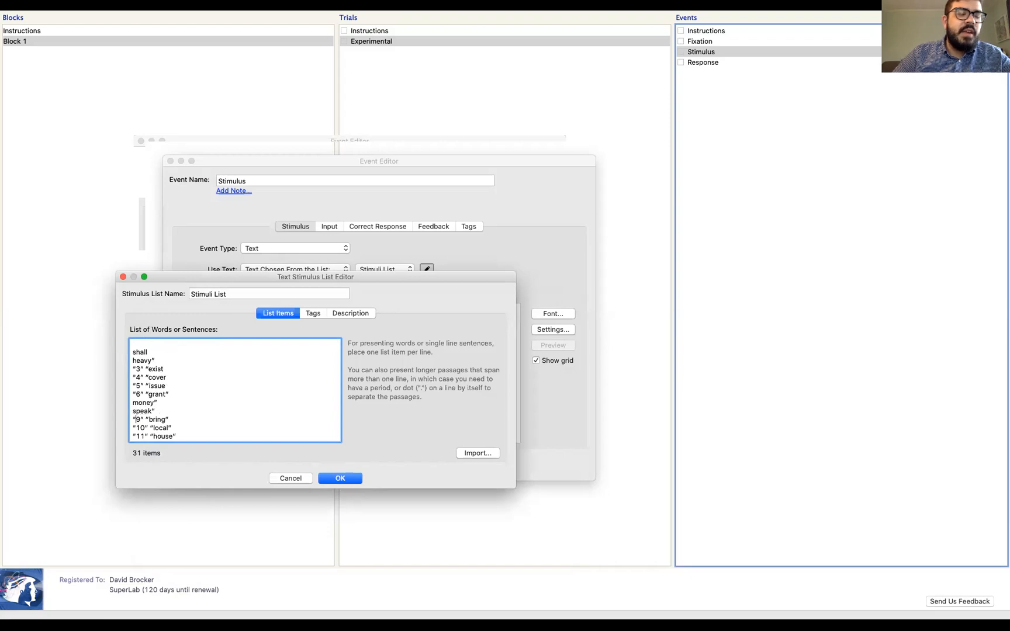
# Copy the entire stimulus list and paste it below the write.table line of the script in RStudio.
pyautogui.click(201, 400)
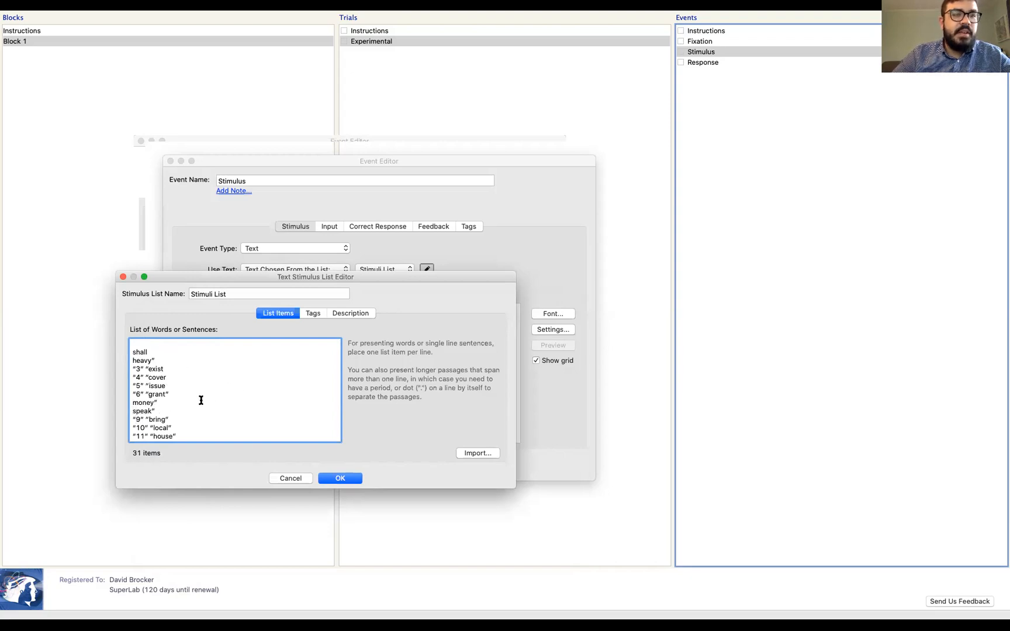
pyautogui.press('super+a')
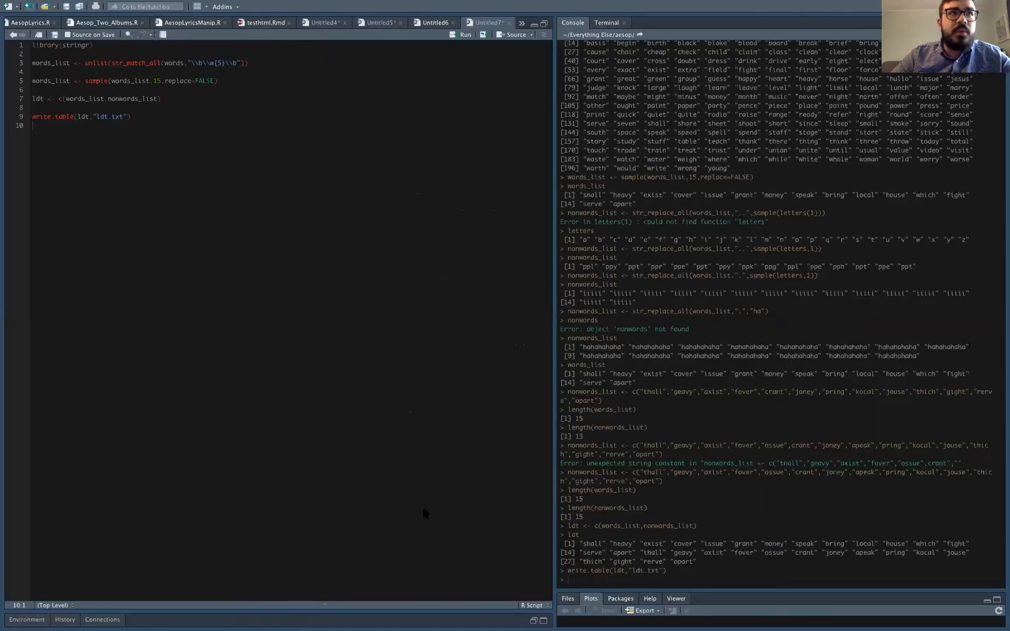
pyautogui.press('Return')
pyautogui.press('Return')
pyautogui.write('"1" "shall" "2" "heavy" "3" "exist" "4" "cover" "5" "issue" "6" "grant" "7" "money" "8" "speak" "9" "bring" "10" "local" "11" "house" "12" "which" "13" "fight" "14" "serve" "15" "apart" "16" "thall" "17" "geavy" "18" "axist" "19" "fover" "20" "ossue" "21" "crant" "22" "joney" "23" "apeak" "24" "pring" "25" "kocol" "26" "jouse" "27" "thich" "28" "gight" "29" "rerve" "30" "opart"')
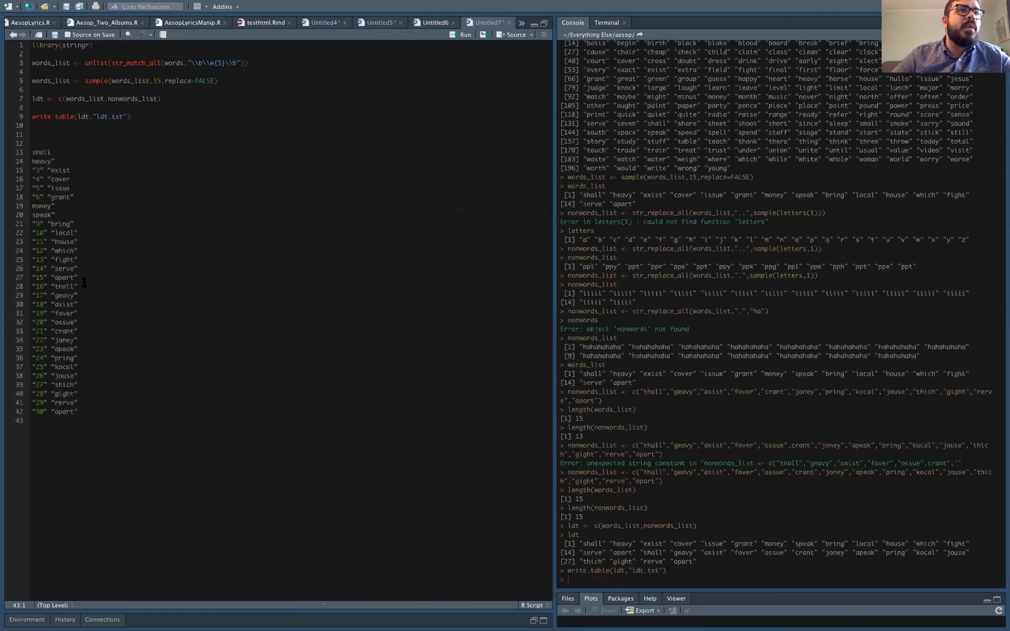
# Remove all digits from the pasted word list by replacing the regex \d with nothing within the selection.
pyautogui.moveTo(93, 410); pyautogui.dragTo(17, 147)
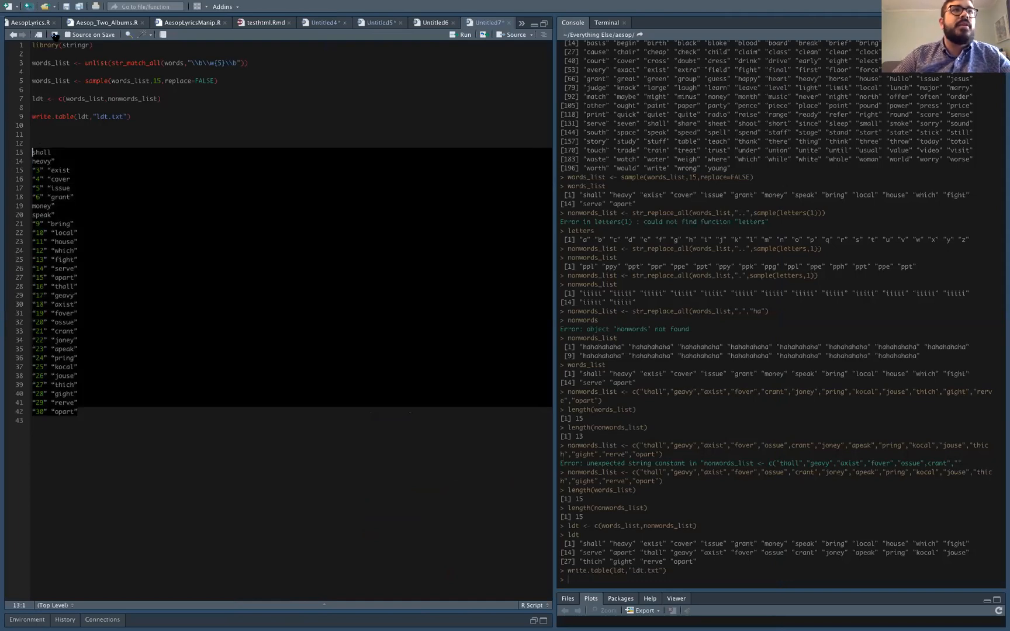
pyautogui.click(131, 36)
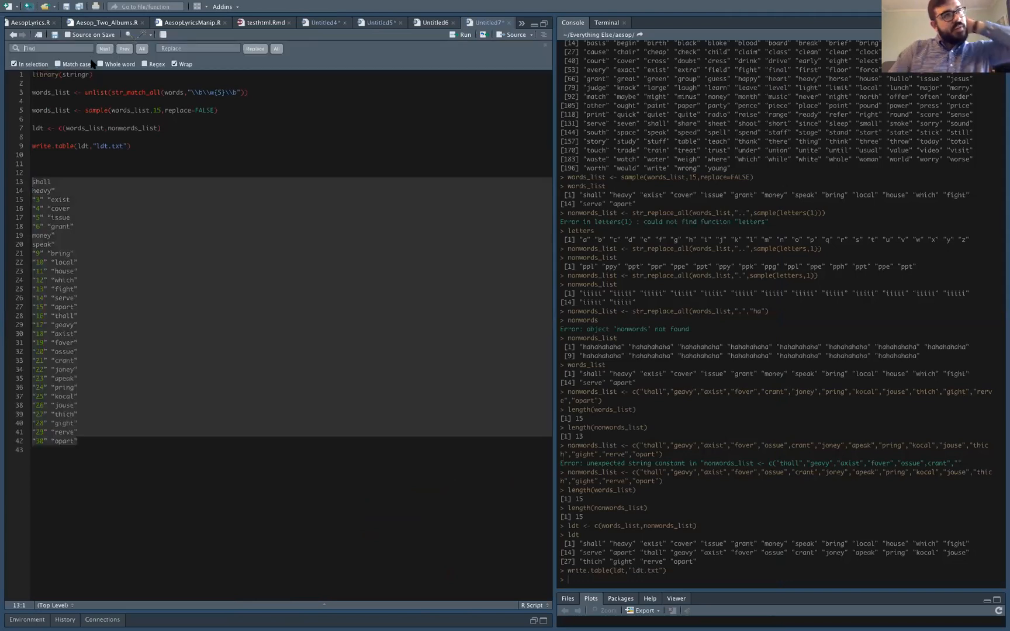
pyautogui.click(152, 63)
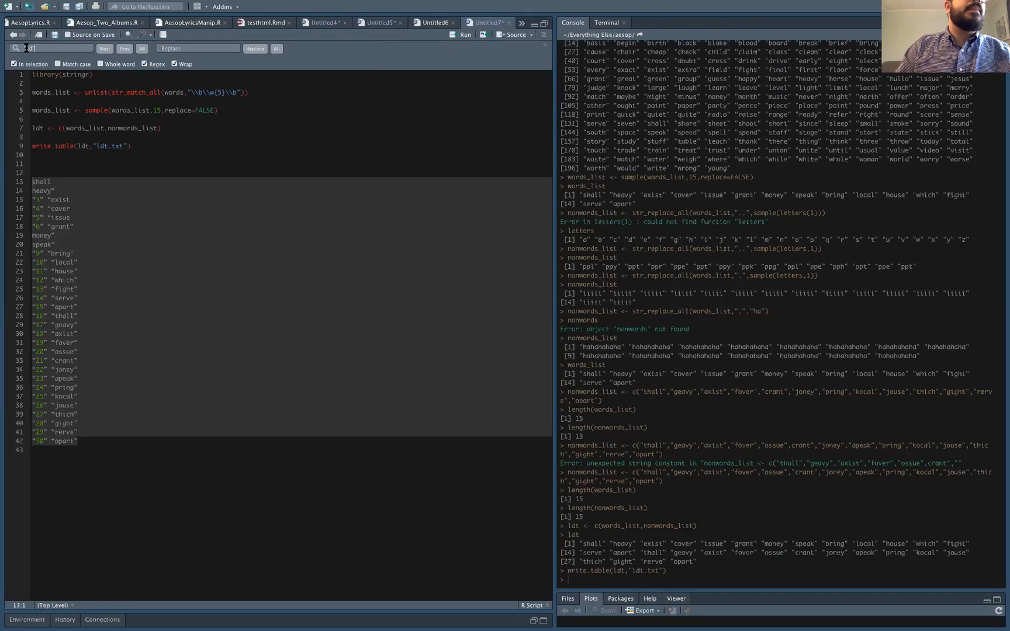
pyautogui.moveTo(32, 47); pyautogui.dragTo(18, 49)
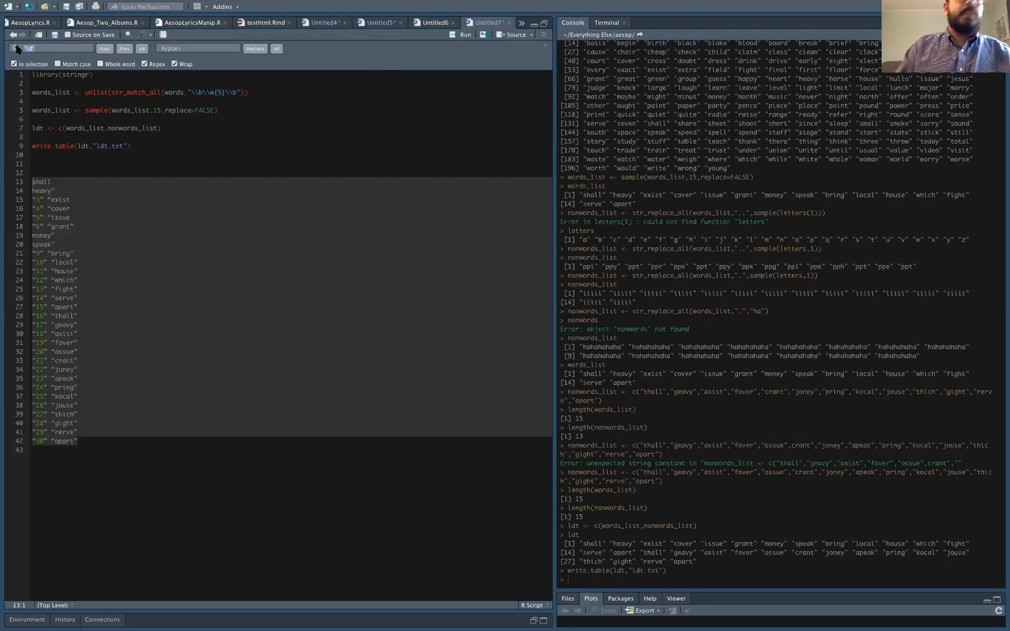
pyautogui.write('\\d')
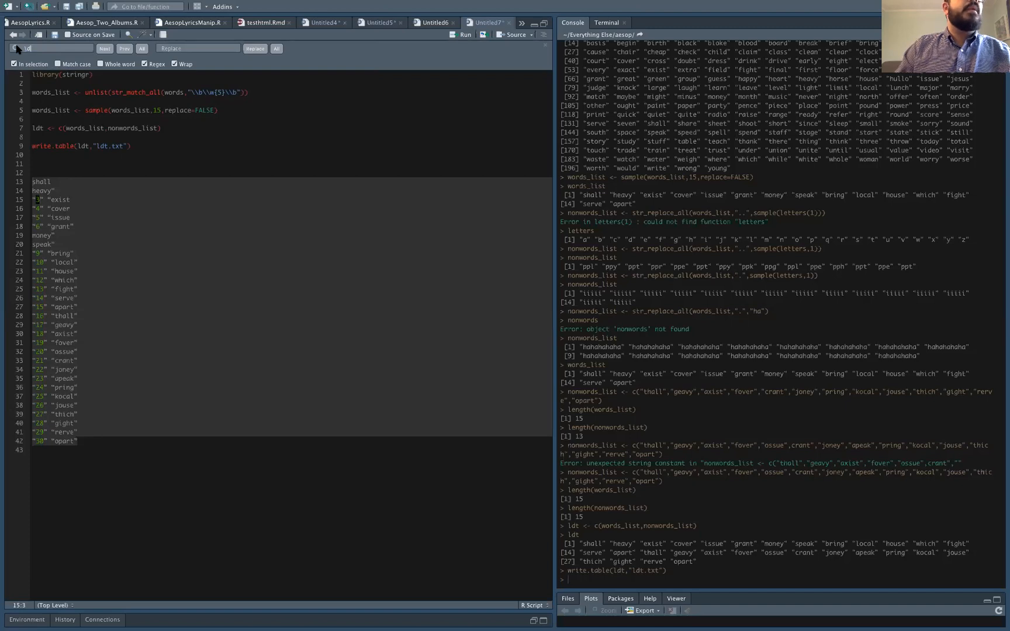
pyautogui.click(277, 48)
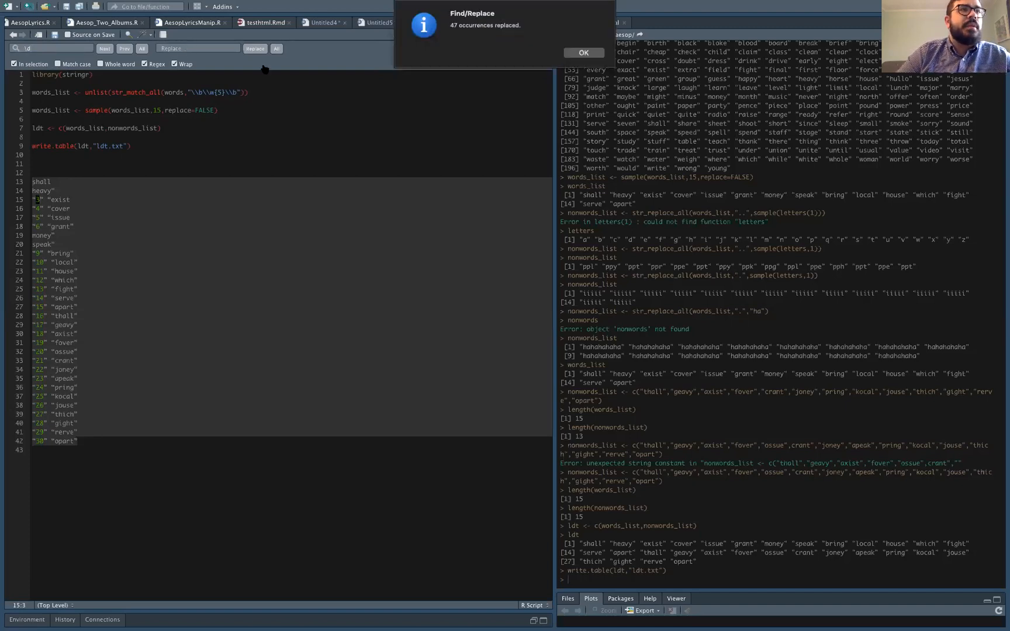
pyautogui.click(567, 54)
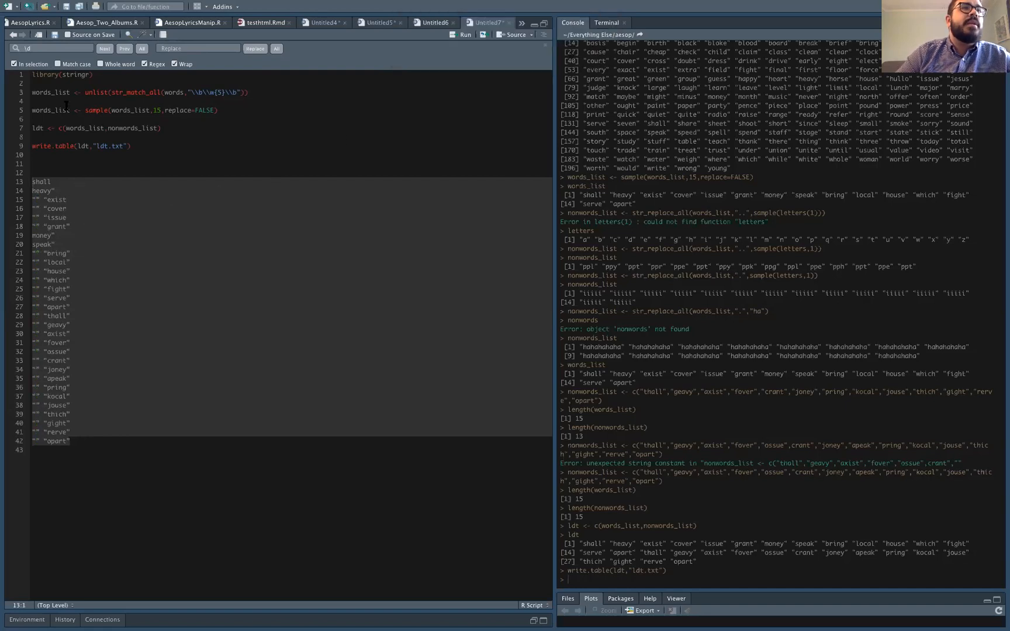
# Try to remove the quotation marks from the selected word list with a regex find and replace.
pyautogui.press('BackSpace')
pyautogui.press('BackSpace')
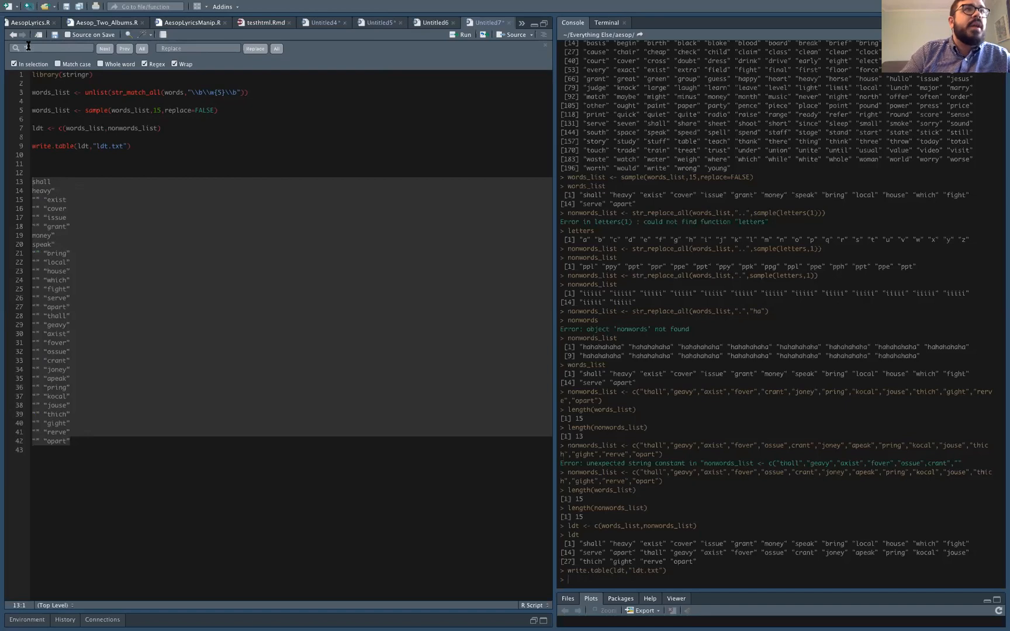
pyautogui.click(277, 49)
pyautogui.click(577, 55)
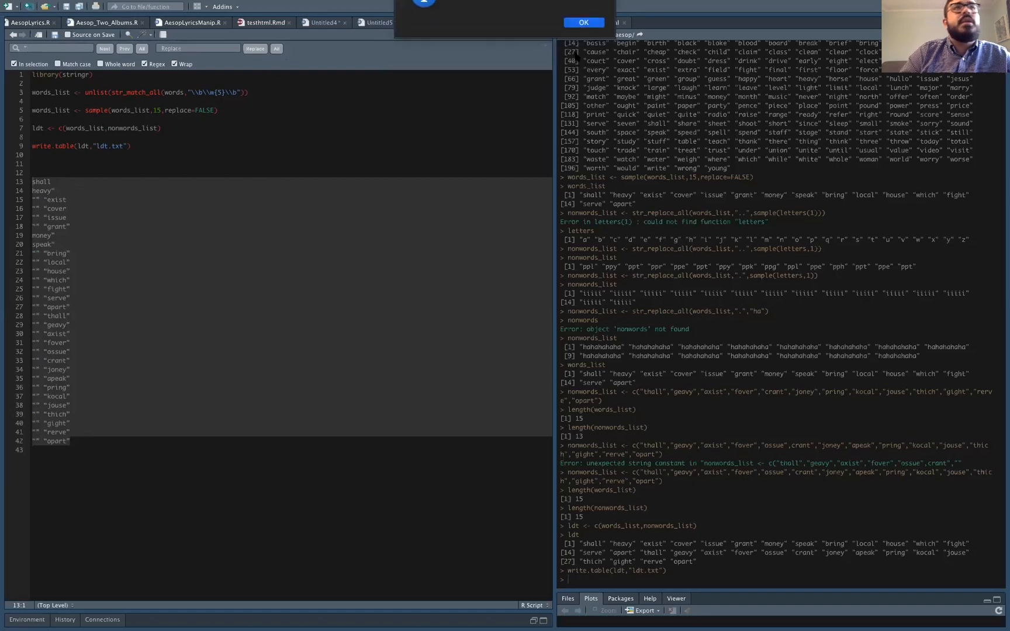
pyautogui.write('*')
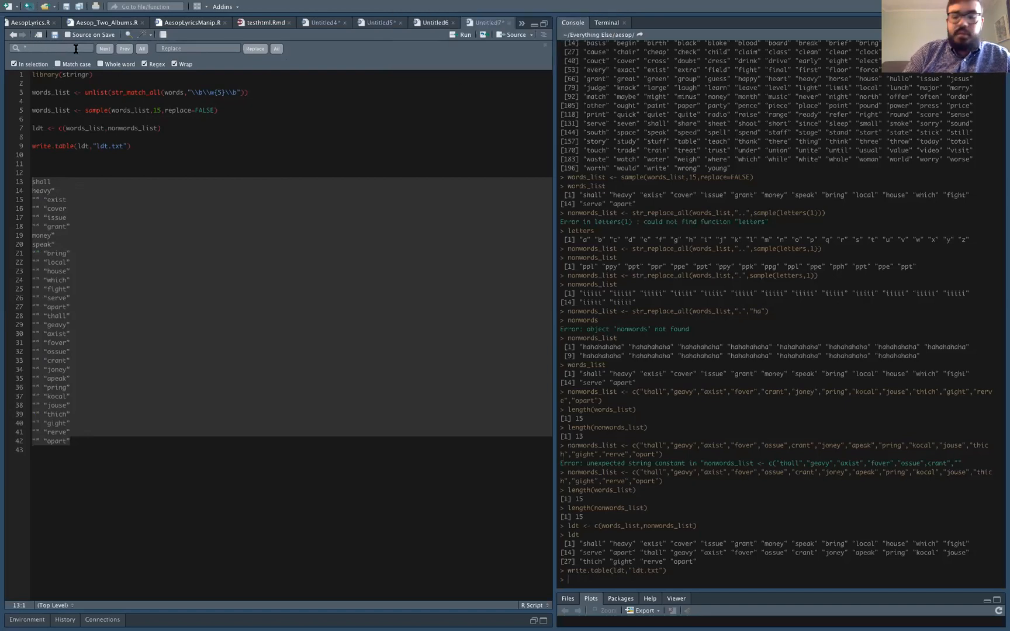
pyautogui.click(273, 51)
pyautogui.click(563, 55)
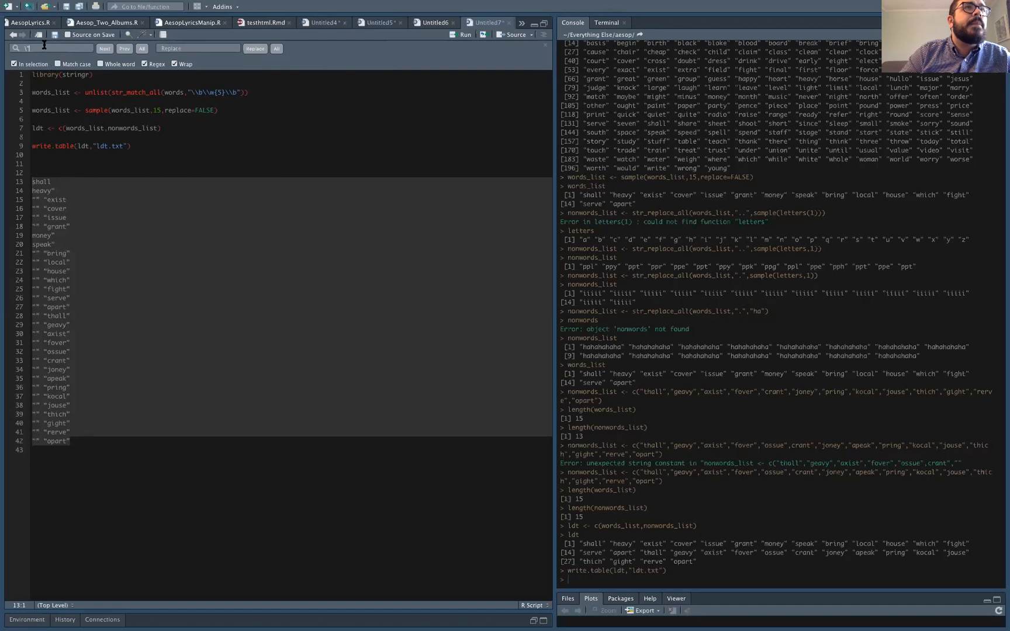
# Replace every closing curly quotation mark in the script with nothing, without limiting the search to a selection.
pyautogui.click(56, 190)
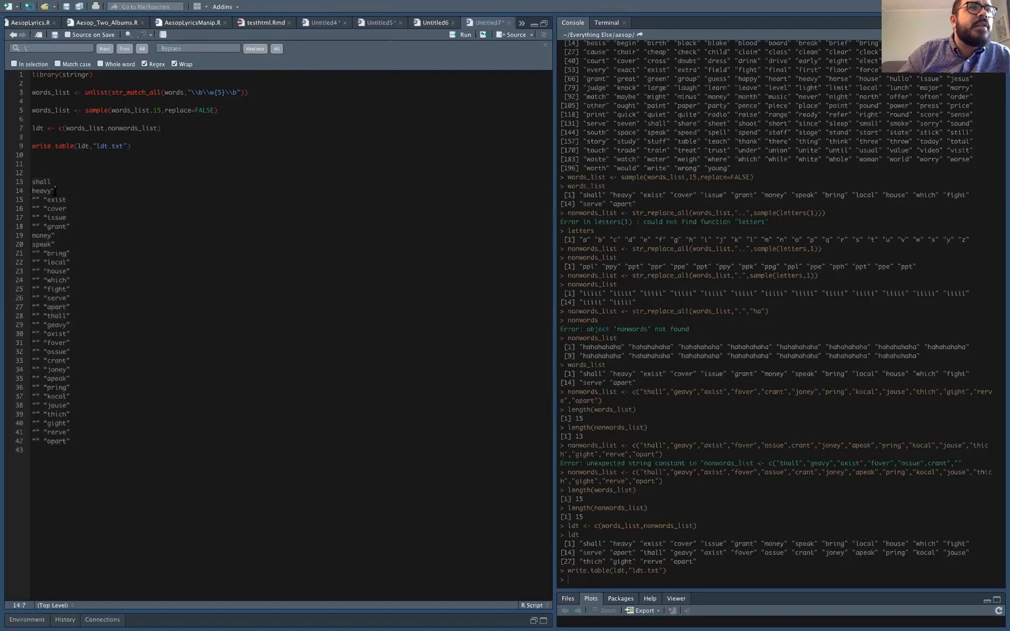
pyautogui.click(84, 192)
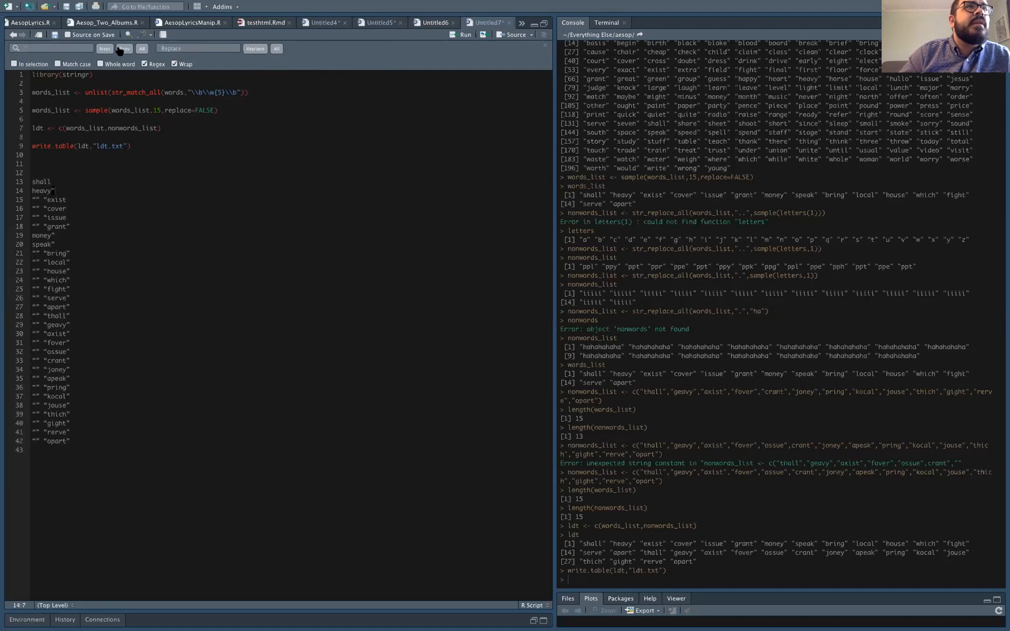
pyautogui.click(277, 50)
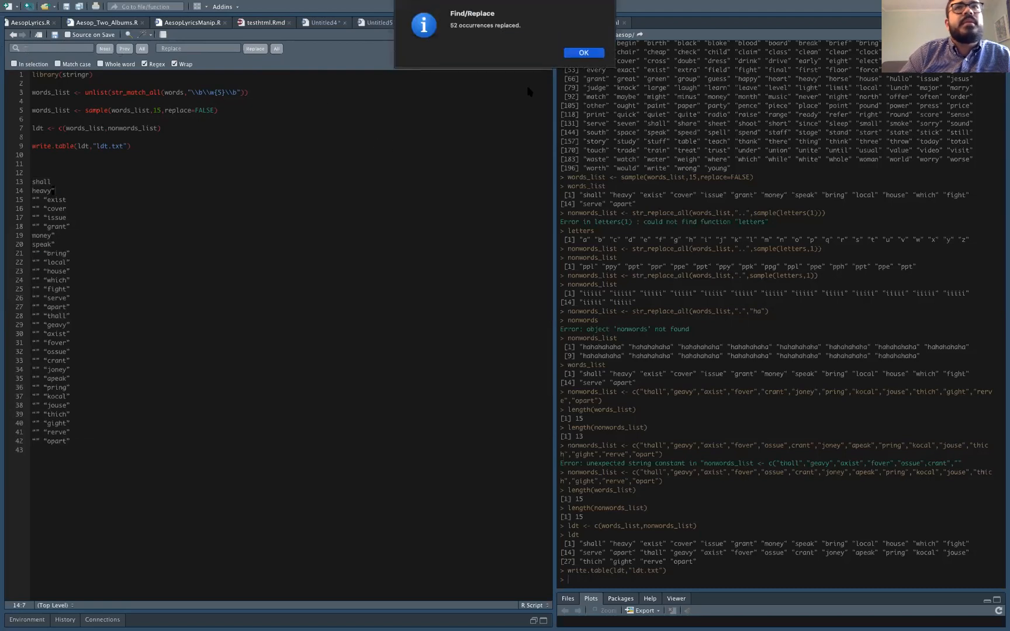
pyautogui.click(583, 52)
# Replace every opening curly quotation mark in the script's word list with nothing.
pyautogui.click(34, 200)
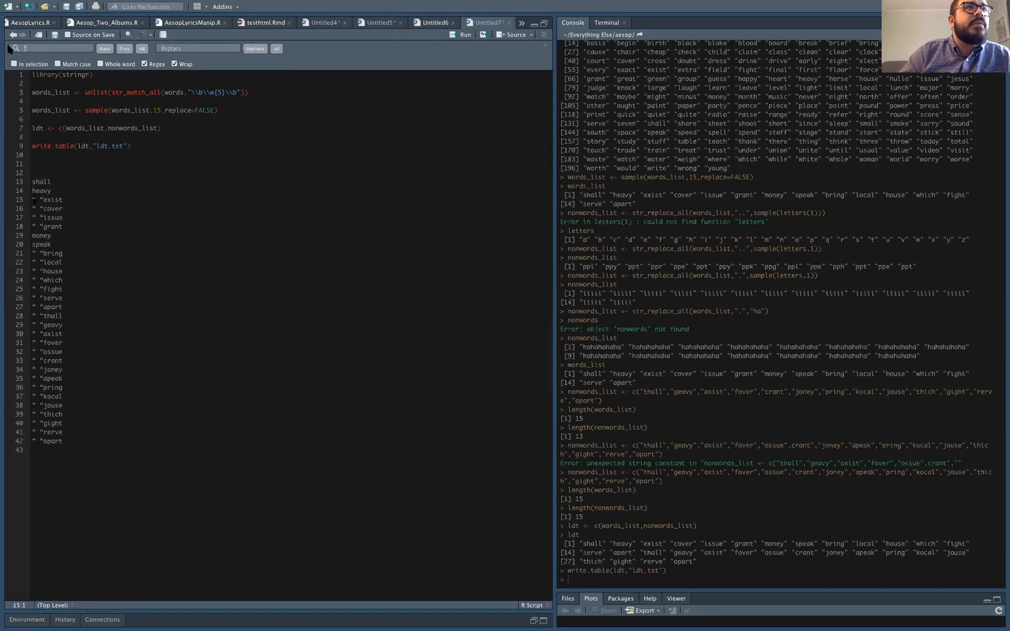
pyautogui.click(280, 53)
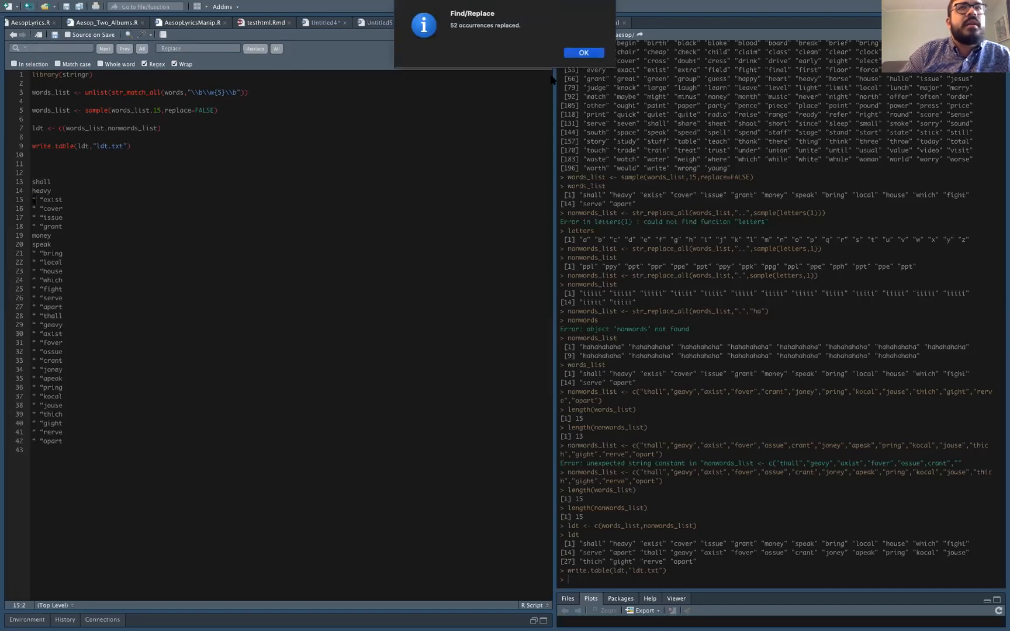
pyautogui.click(578, 53)
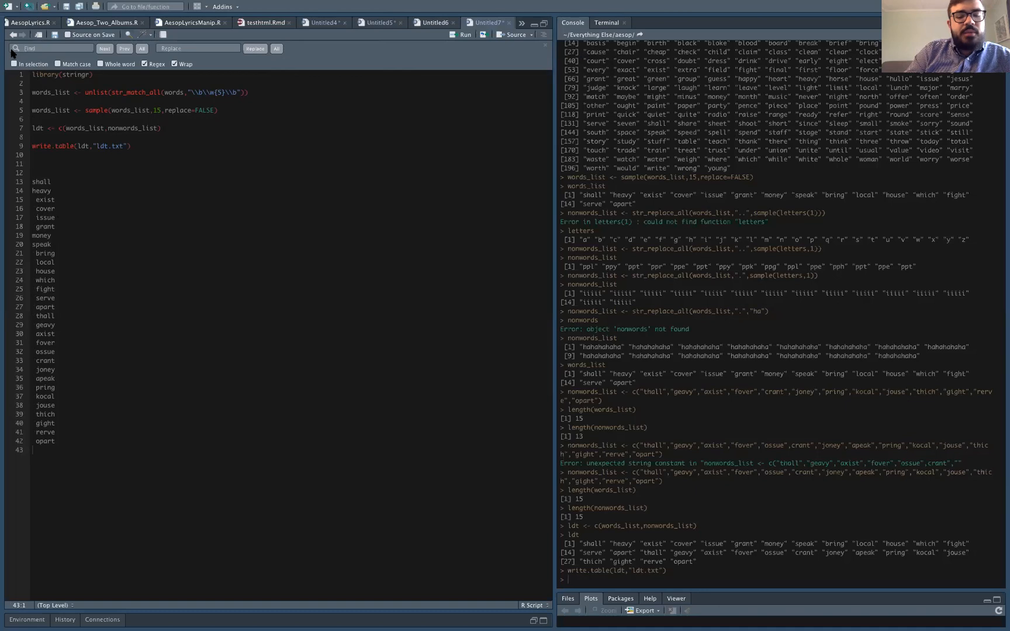
# Search the script for word boundaries with the regex \b.
pyautogui.write('\\b')
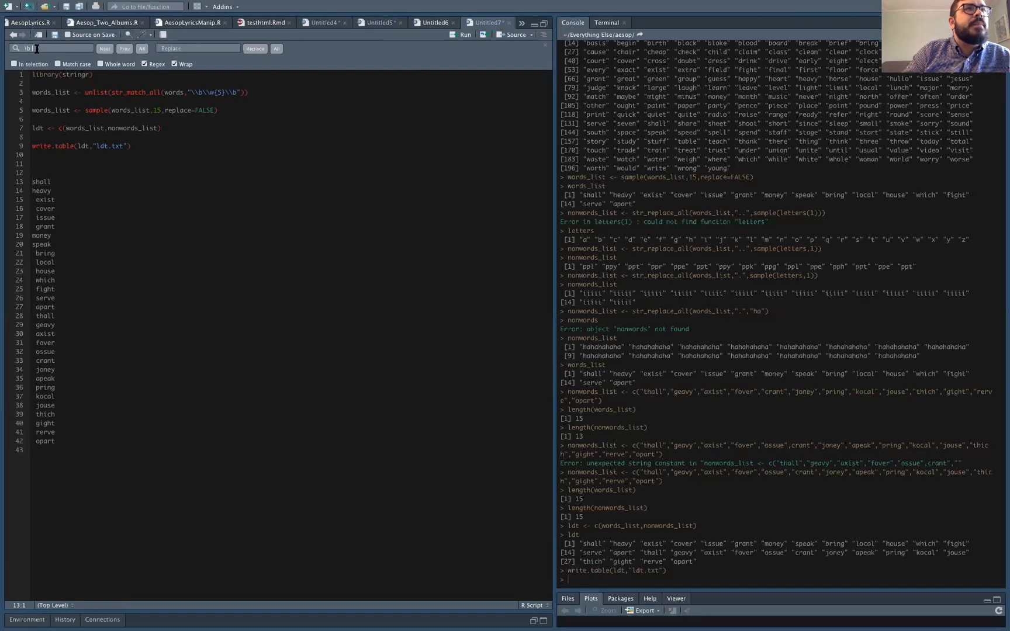
pyautogui.click(105, 50)
pyautogui.moveTo(63, 432); pyautogui.dragTo(20, 176)
pyautogui.click(109, 49)
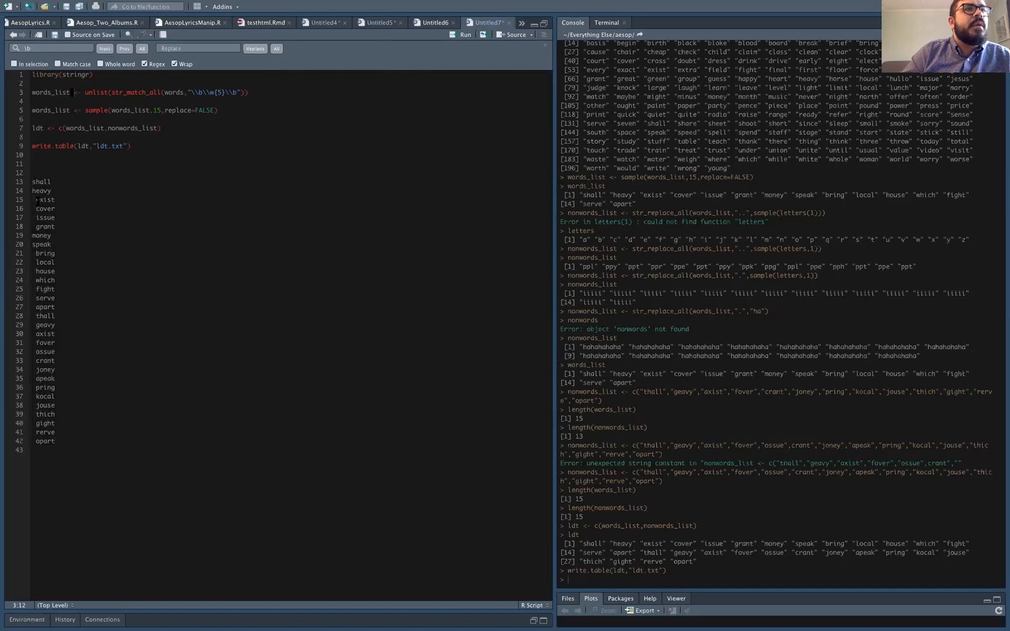
# Search the script for whitespace with the regex \s and go through the matches.
pyautogui.click(16, 46)
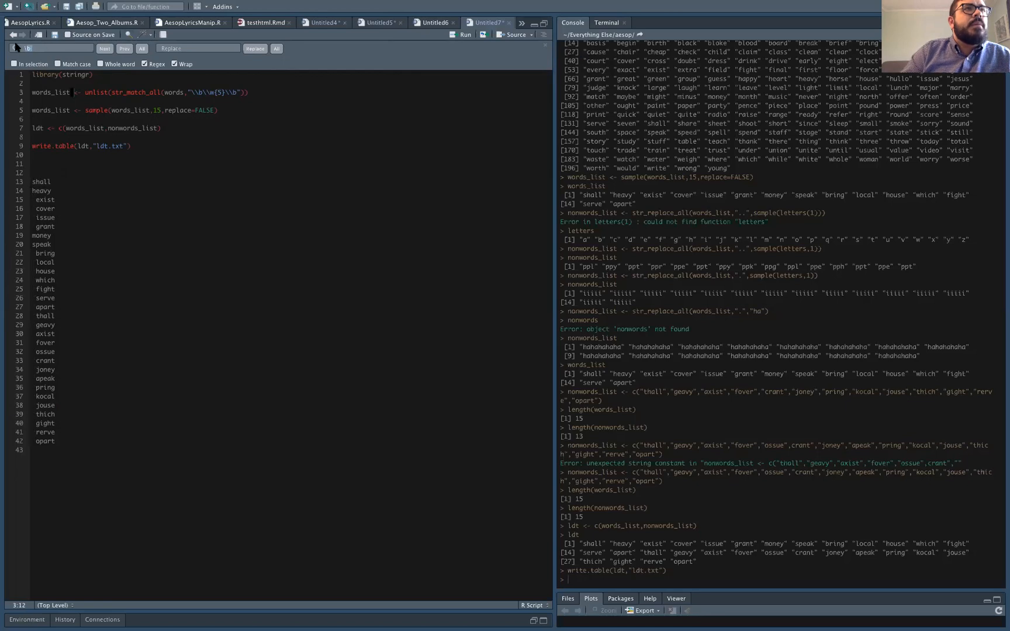
pyautogui.press('BackSpace')
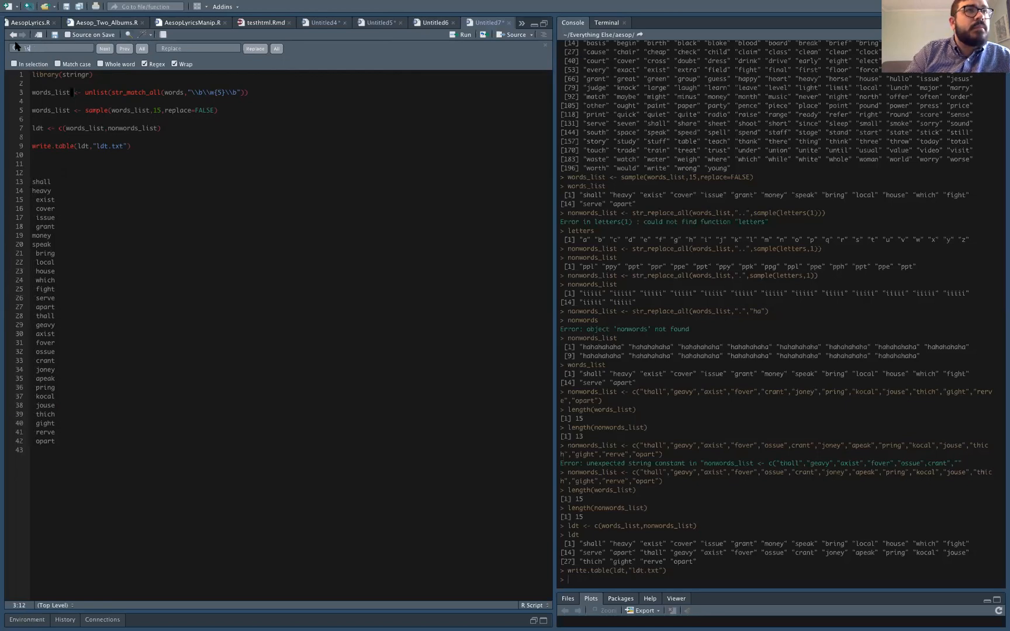
pyautogui.write('\\s')
pyautogui.click(109, 49)
pyautogui.click(110, 49)
pyautogui.click(110, 49)
pyautogui.click(109, 49)
pyautogui.click(110, 49)
pyautogui.click(109, 50)
pyautogui.click(109, 49)
pyautogui.click(109, 49)
# Try to strip the word list's whitespace by replacing every \s match with nothing, and undo the replacement.
pyautogui.click(51, 454)
pyautogui.moveTo(28, 366); pyautogui.dragTo(14, 182)
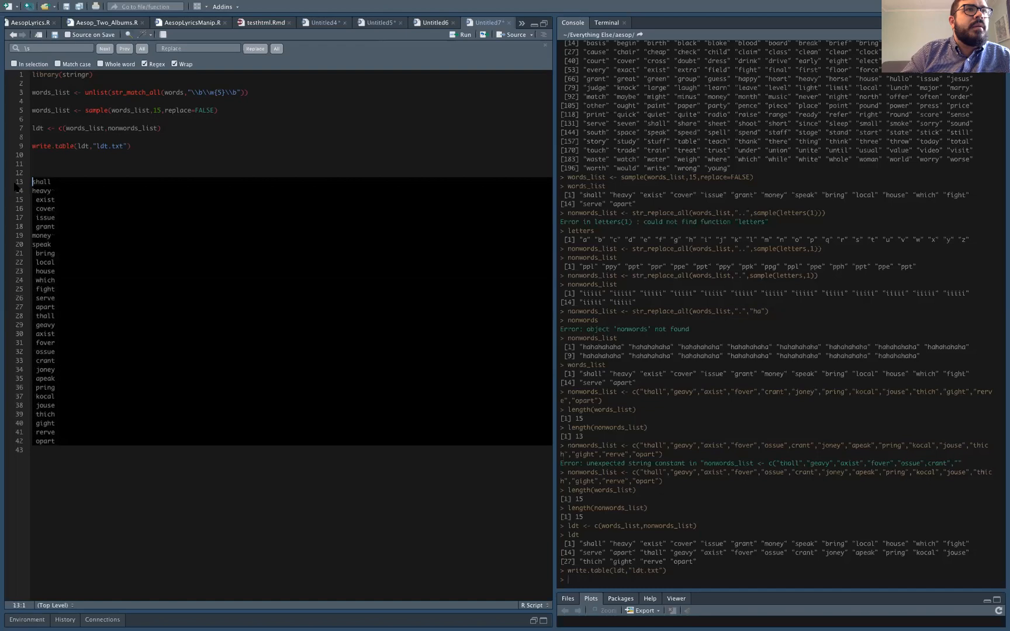
pyautogui.click(276, 49)
pyautogui.click(583, 51)
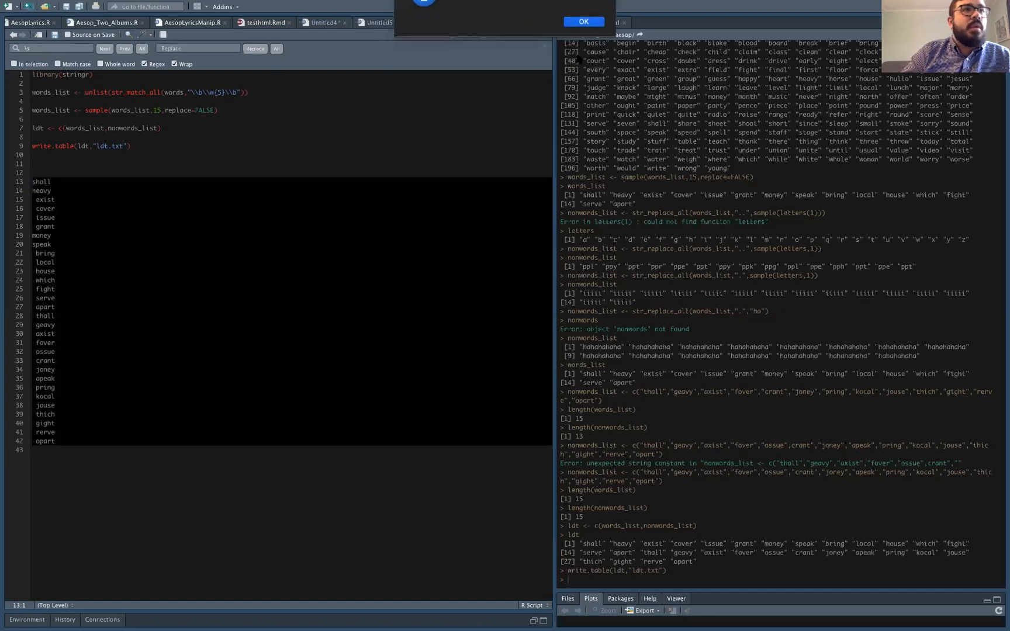
pyautogui.hscroll(-15, 222, 210)
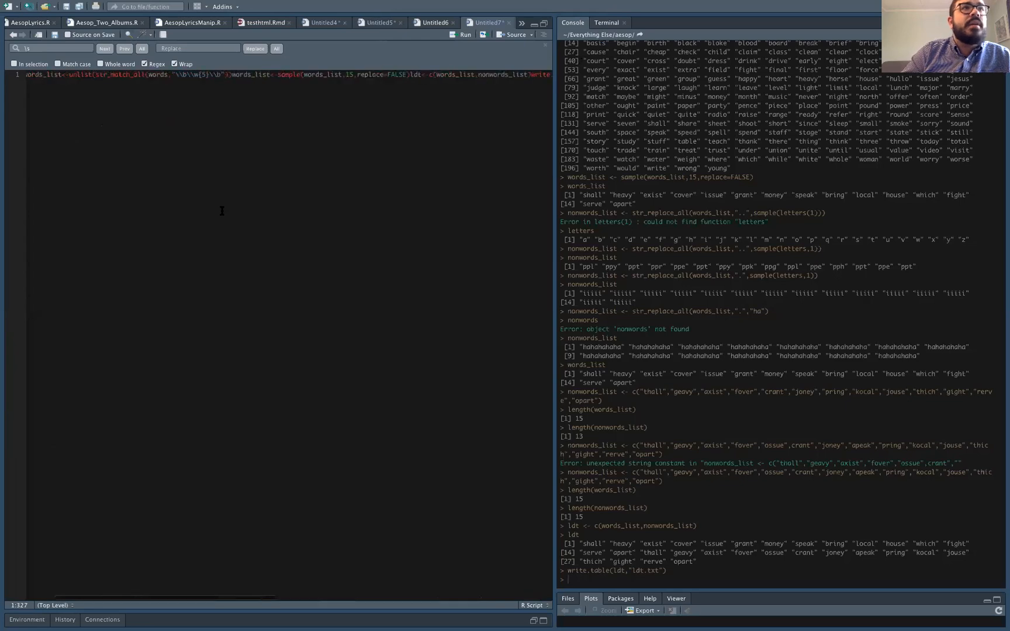
pyautogui.press('super+z')
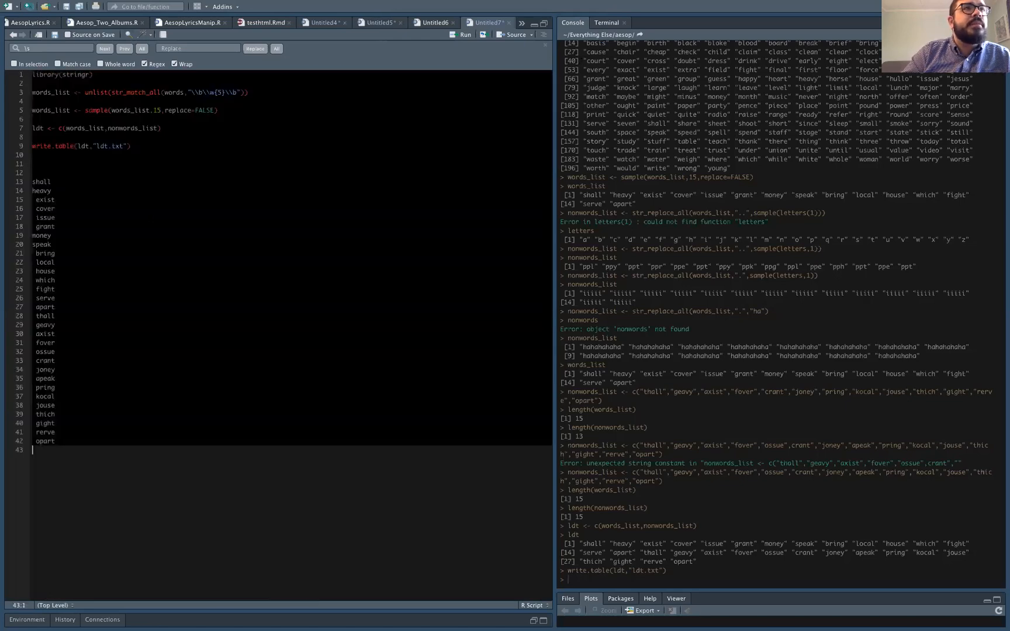
# Delete the leading space from every indented word in the list, working upward from opart to exist.
pyautogui.click(38, 441)
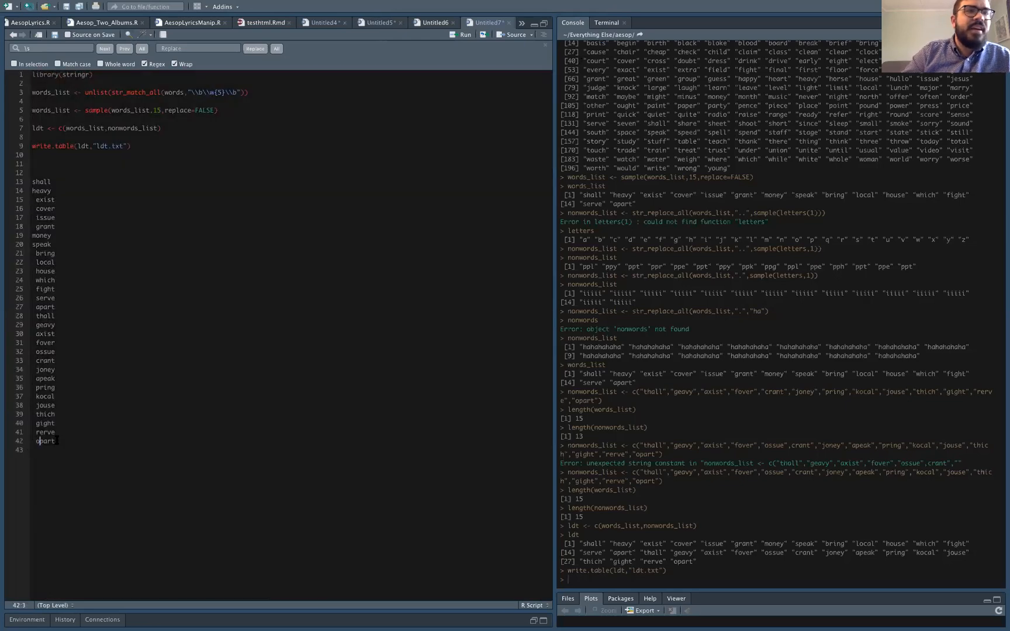
pyautogui.press('Left')
pyautogui.press('BackSpace')
pyautogui.press('BackSpace')
pyautogui.press('Up')
pyautogui.press('Right')
pyautogui.press('BackSpace')
pyautogui.press('Up')
pyautogui.press('Right')
pyautogui.press('BackSpace')
pyautogui.press('Up')
pyautogui.press('Right')
pyautogui.press('BackSpace')
pyautogui.press('Up')
pyautogui.press('Right')
pyautogui.press('BackSpace')
pyautogui.press('Up')
pyautogui.press('Right')
pyautogui.press('BackSpace')
pyautogui.press('Up')
pyautogui.press('Right')
pyautogui.press('BackSpace')
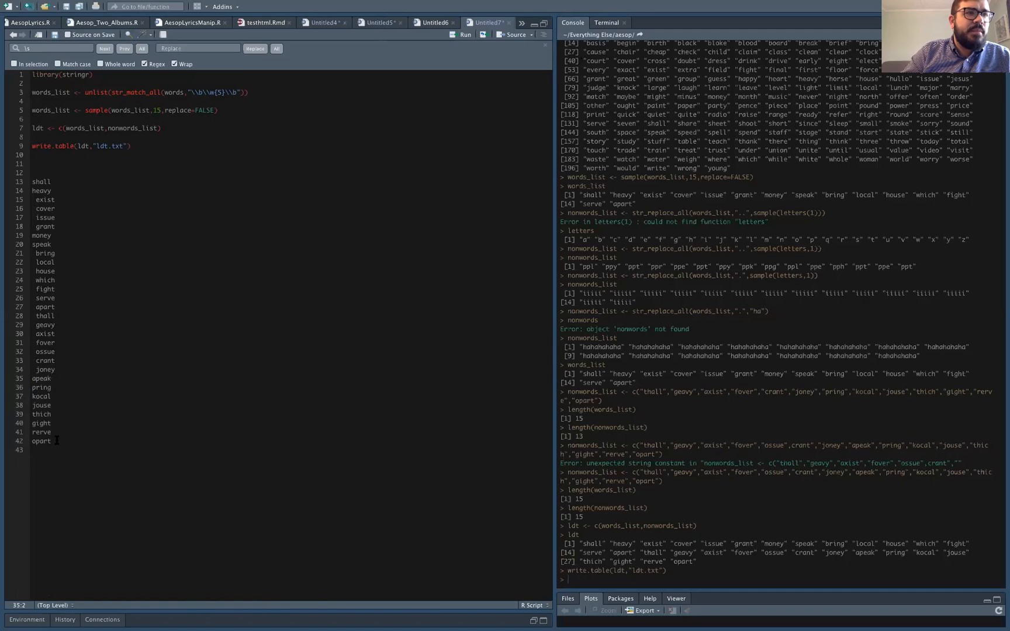
pyautogui.press('Up')
pyautogui.press('BackSpace')
pyautogui.press('Up')
pyautogui.press('Right')
pyautogui.press('BackSpace')
pyautogui.press('Up')
pyautogui.press('Right')
pyautogui.press('BackSpace')
pyautogui.press('Up')
pyautogui.press('Right')
pyautogui.press('BackSpace')
pyautogui.press('Up')
pyautogui.press('Right')
pyautogui.press('BackSpace')
pyautogui.press('Up')
pyautogui.press('Right')
pyautogui.press('BackSpace')
pyautogui.press('Up')
pyautogui.press('Right')
pyautogui.press('BackSpace')
pyautogui.press('Up')
pyautogui.press('Right')
pyautogui.press('BackSpace')
pyautogui.press('Up')
pyautogui.press('Right')
pyautogui.press('BackSpace')
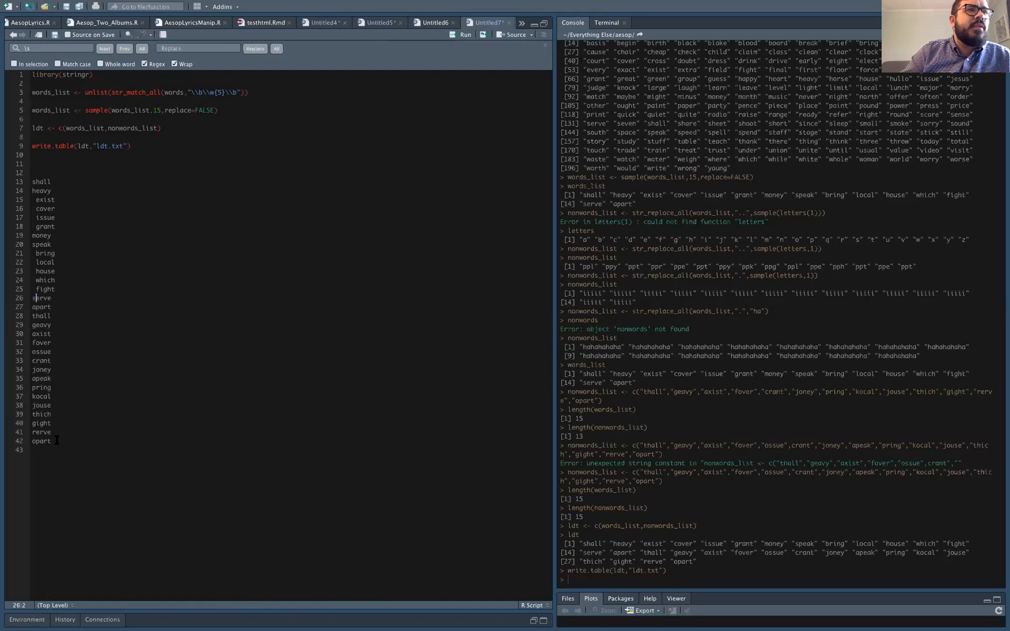
pyautogui.press('Up')
pyautogui.press('Right')
pyautogui.press('BackSpace')
pyautogui.press('Up')
pyautogui.press('Right')
pyautogui.press('BackSpace')
pyautogui.press('Up')
pyautogui.press('Right')
pyautogui.press('BackSpace')
pyautogui.press('Up')
pyautogui.press('Right')
pyautogui.press('BackSpace')
pyautogui.press('Up')
pyautogui.press('Right')
pyautogui.press('BackSpace')
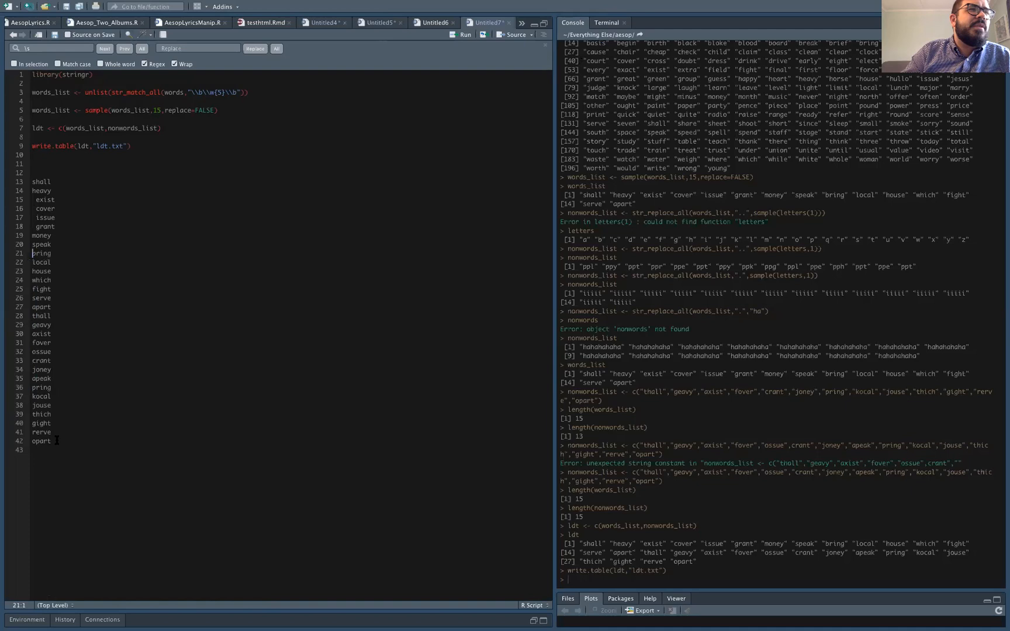
pyautogui.press('Right')
pyautogui.press('BackSpace')
pyautogui.press('Up')
pyautogui.press('Right')
pyautogui.press('BackSpace')
pyautogui.press('Up')
pyautogui.press('Right')
pyautogui.press('BackSpace')
pyautogui.press('Up')
pyautogui.press('Right')
pyautogui.press('BackSpace')
pyautogui.press('Up')
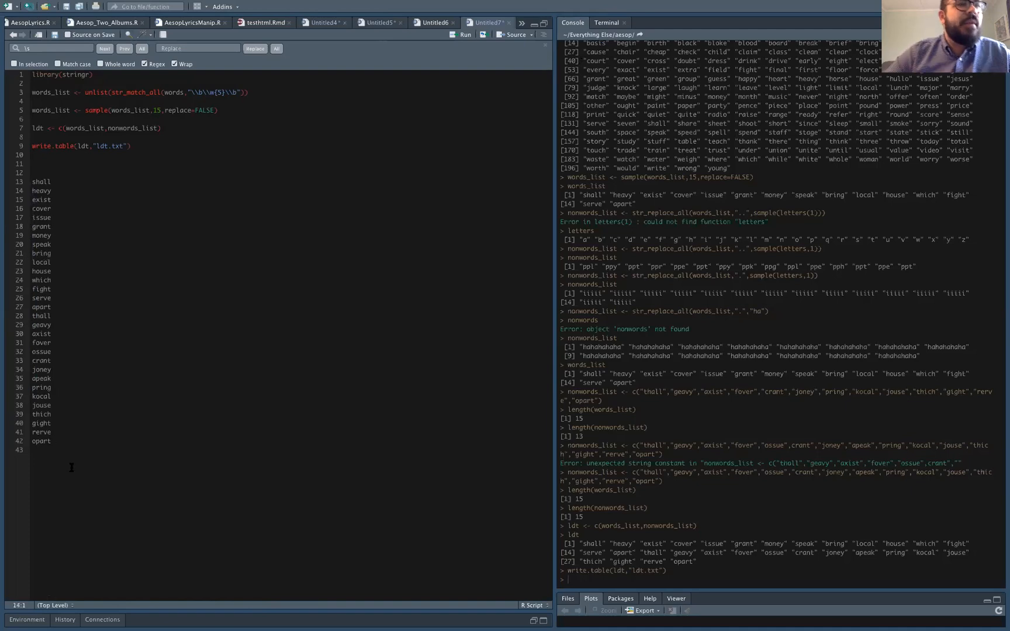
# Select the whole cleaned word and nonword list, from shall through opart.
pyautogui.moveTo(72, 448); pyautogui.dragTo(32, 312)
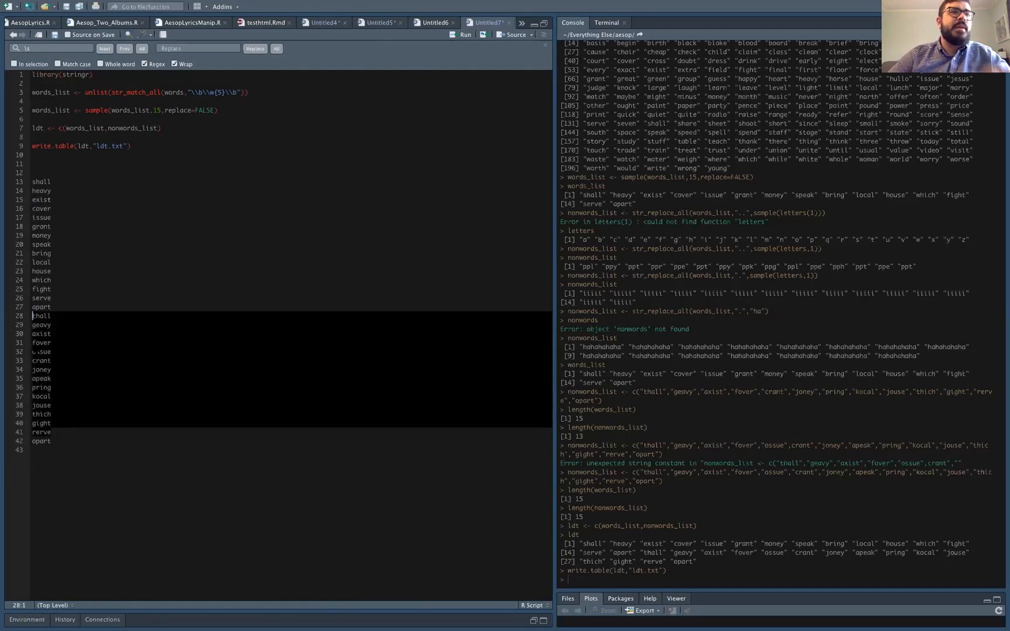
pyautogui.click(61, 443)
pyautogui.moveTo(61, 442); pyautogui.dragTo(26, 183)
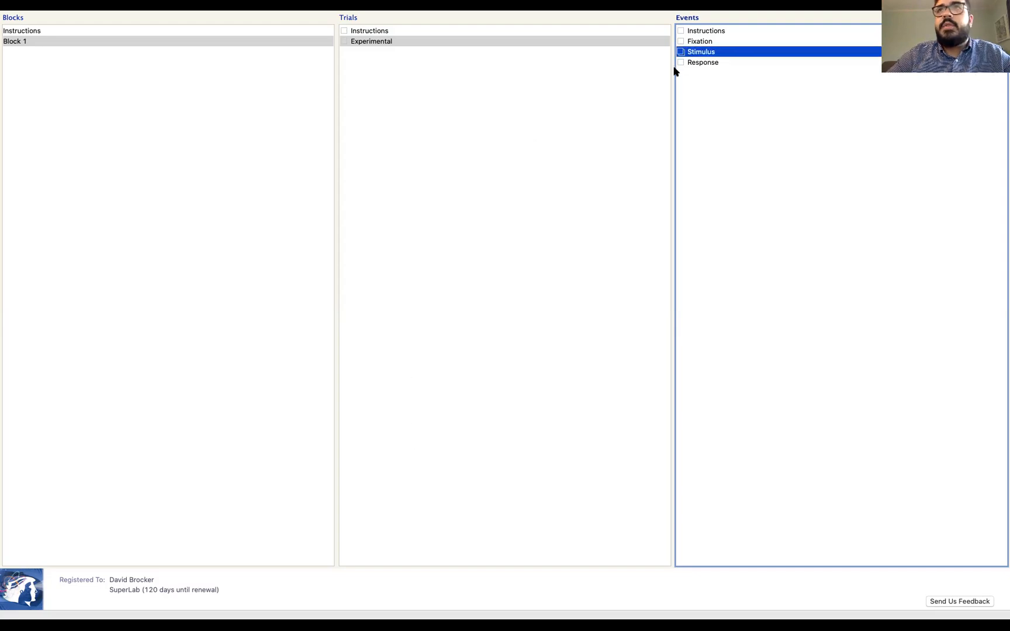
# Set SuperLab's Response event to end after a correct response from the participant, and view its correct-response settings.
pyautogui.click(695, 62)
pyautogui.doubleClick(695, 63)
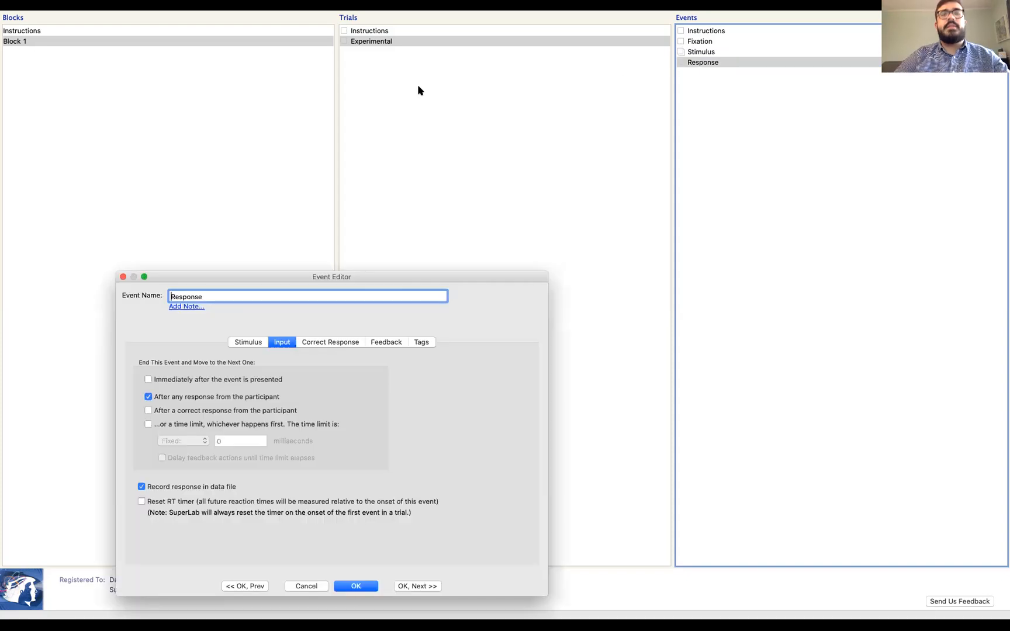
pyautogui.moveTo(228, 282); pyautogui.dragTo(257, 172)
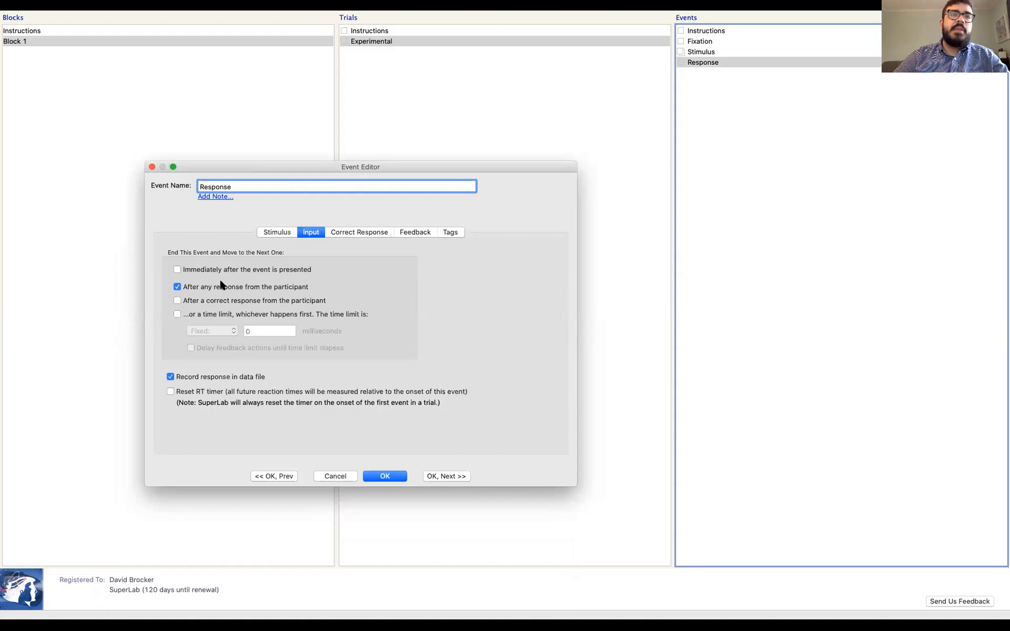
pyautogui.click(204, 301)
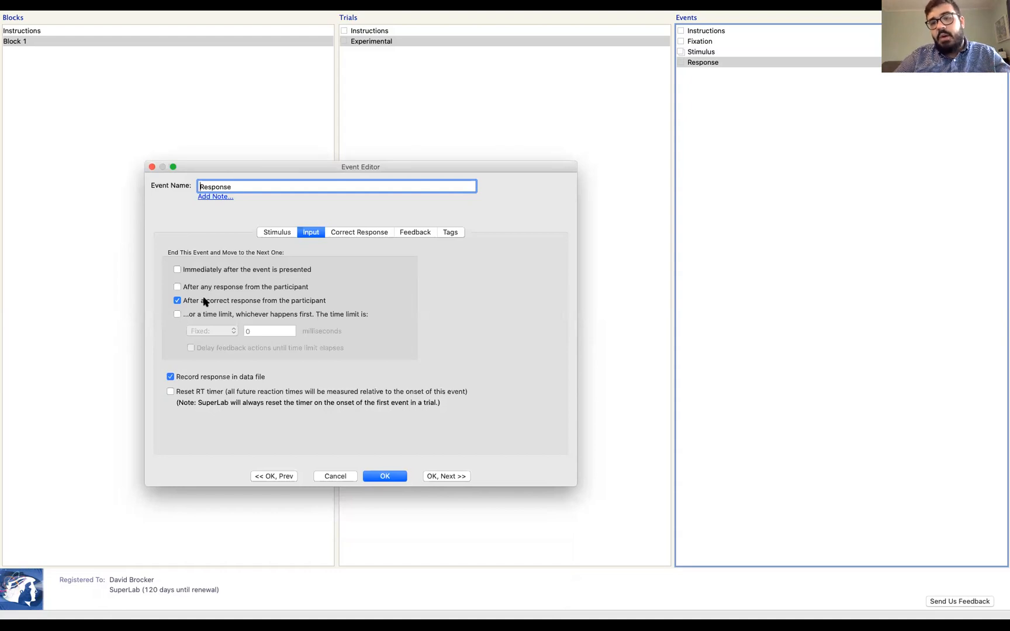
pyautogui.click(363, 233)
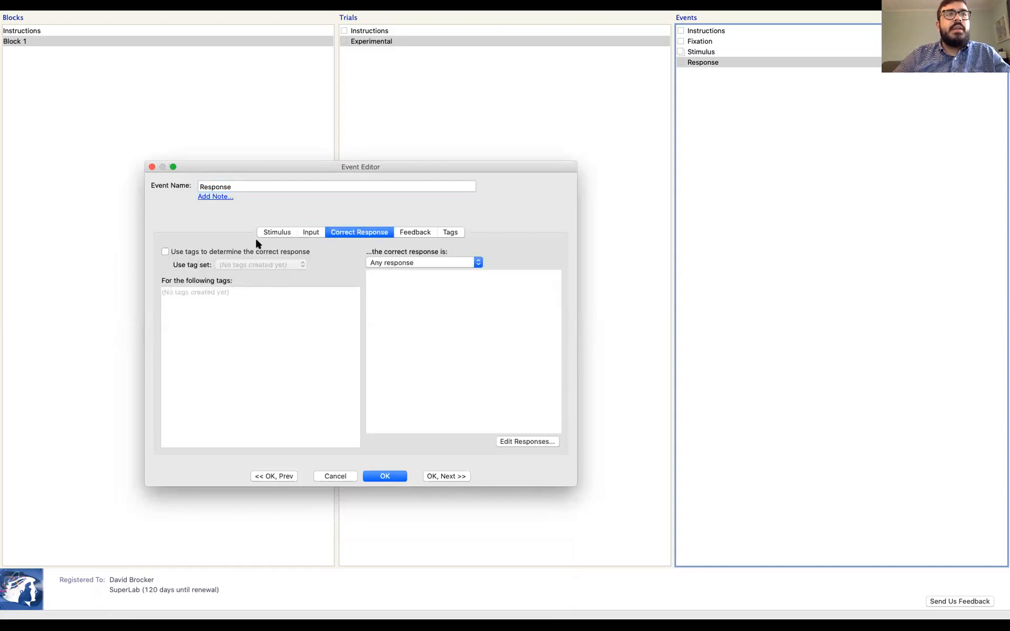
# Make the Response event a Text event that displays "Word or Nonword?".
pyautogui.click(272, 231)
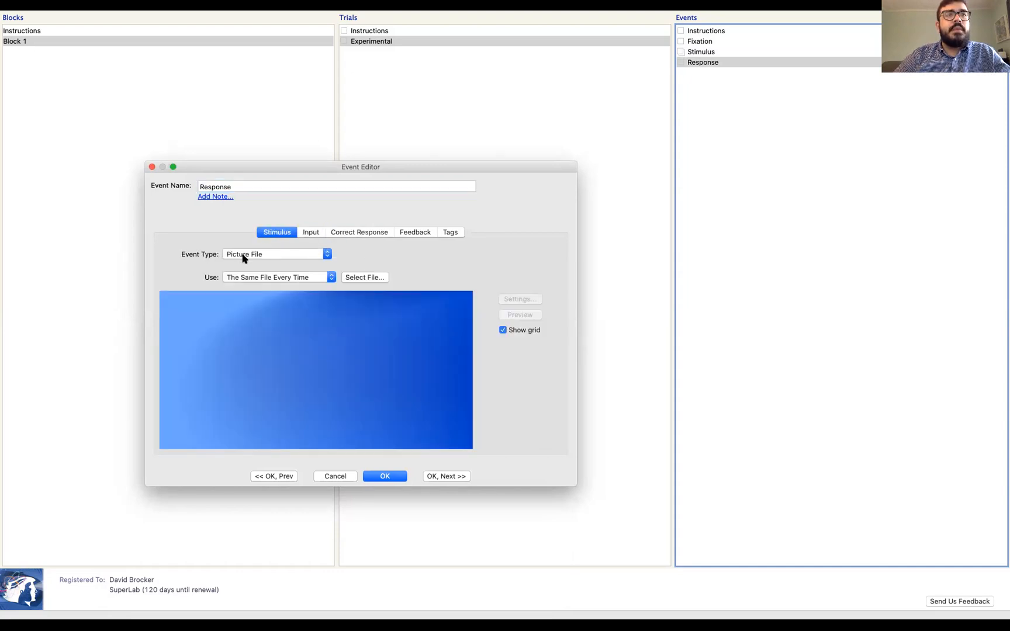
pyautogui.click(244, 254)
pyautogui.click(240, 293)
pyautogui.click(252, 339)
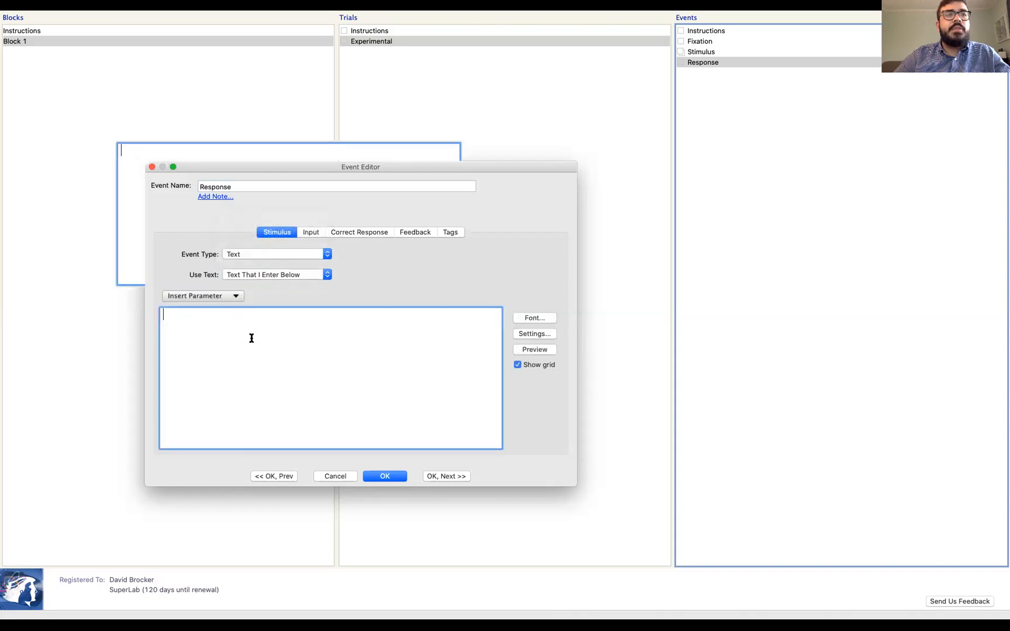
pyautogui.write('W')
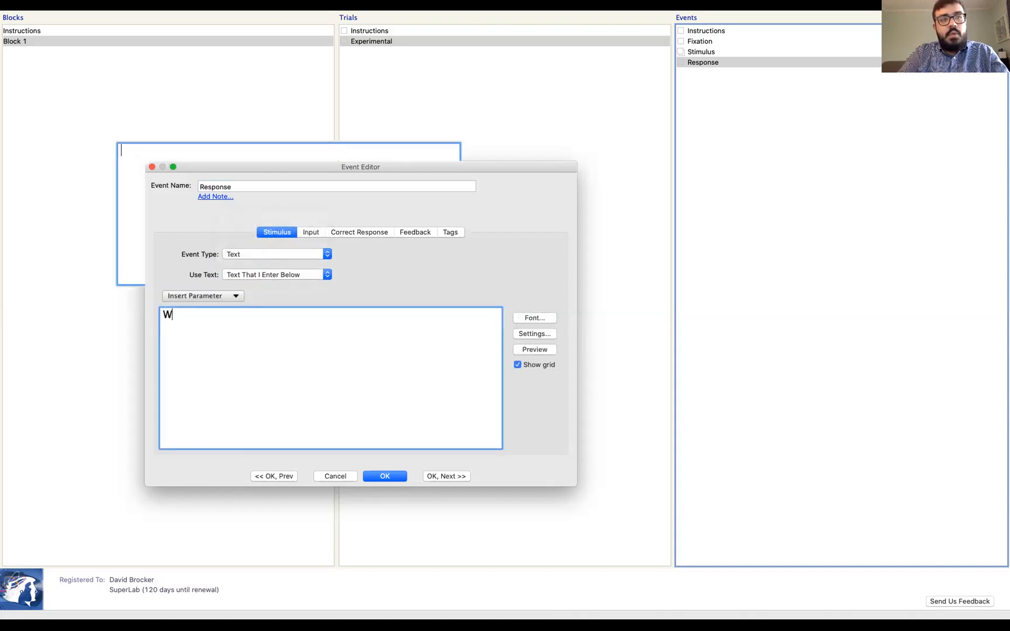
pyautogui.write('ord or Nonword?')
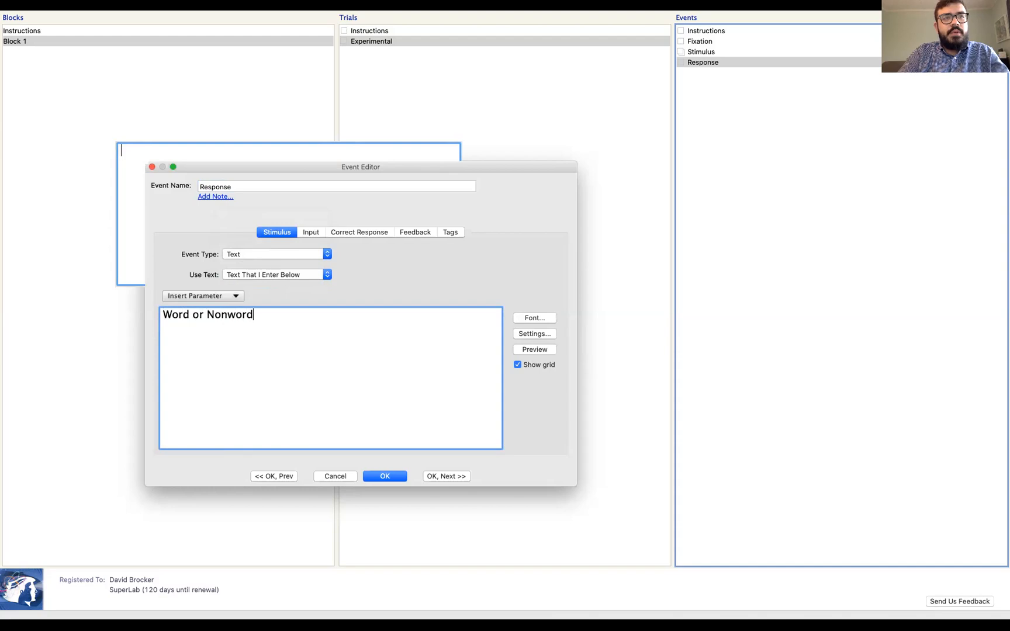
# Preview how the Response event's text is placed on the participant's screen.
pyautogui.click(533, 336)
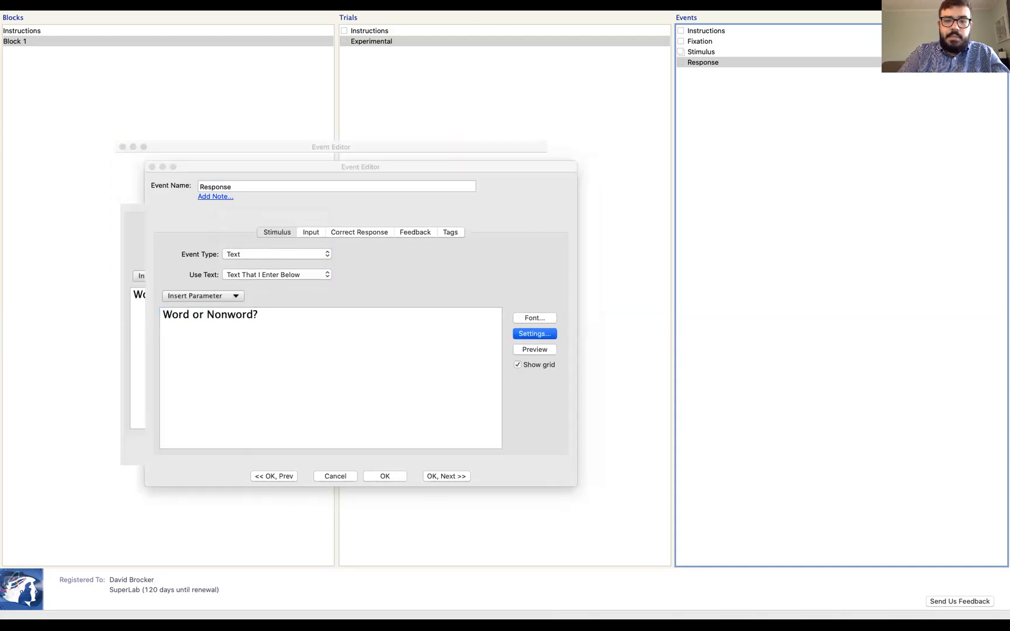
pyautogui.click(545, 349)
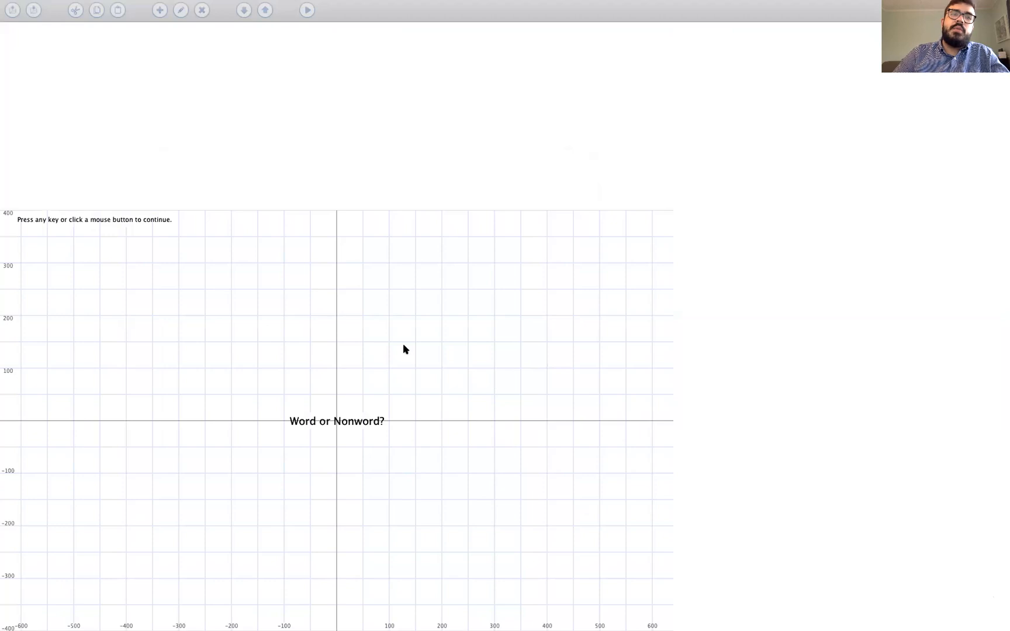
pyautogui.click(403, 345)
# Add a second line to the Response text with the key hints (A) under Word and (L) under Nonword.
pyautogui.click(367, 319)
pyautogui.press('Return')
pyautogui.press('Return')
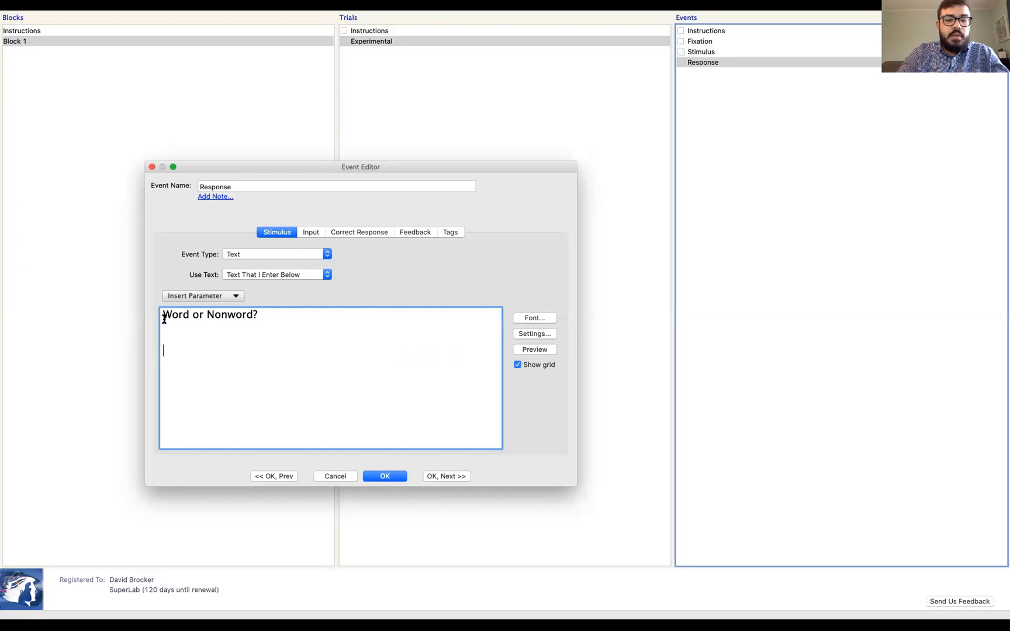
pyautogui.write('A')
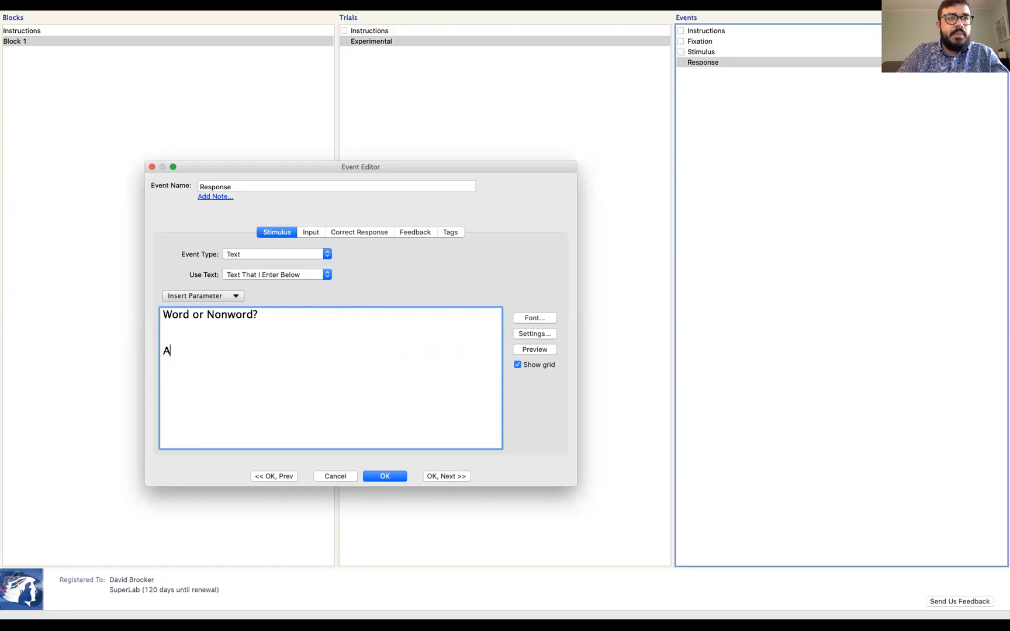
pyautogui.press('BackSpace')
pyautogui.press('BackSpace')
pyautogui.write('(A)')
pyautogui.click(162, 325)
pyautogui.click(202, 326)
pyautogui.press('BackSpace')
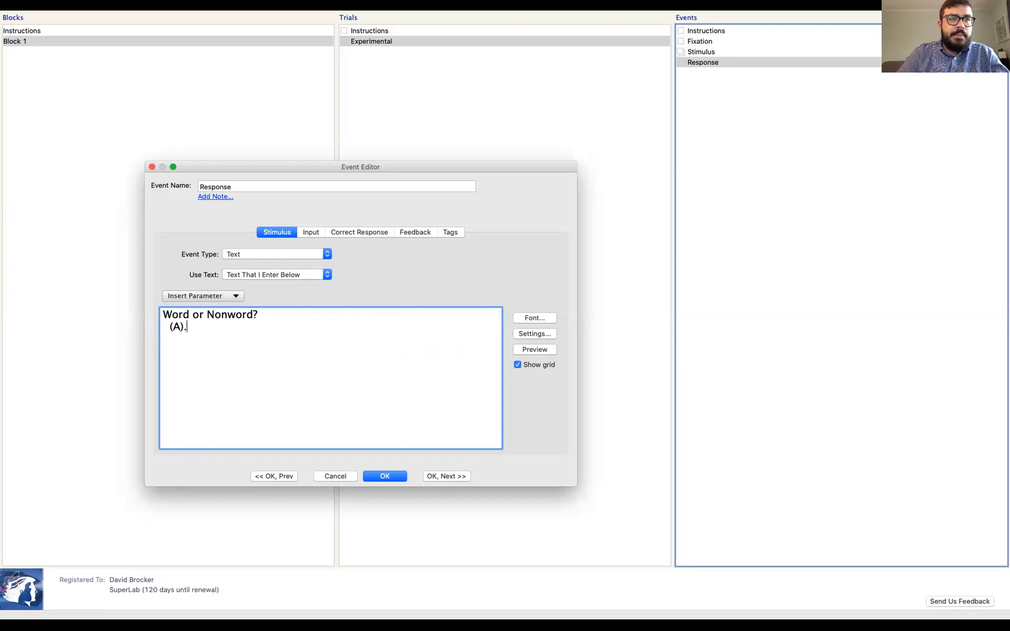
pyautogui.write('(L)')
pyautogui.tripleClick(257, 344)
pyautogui.click(344, 433)
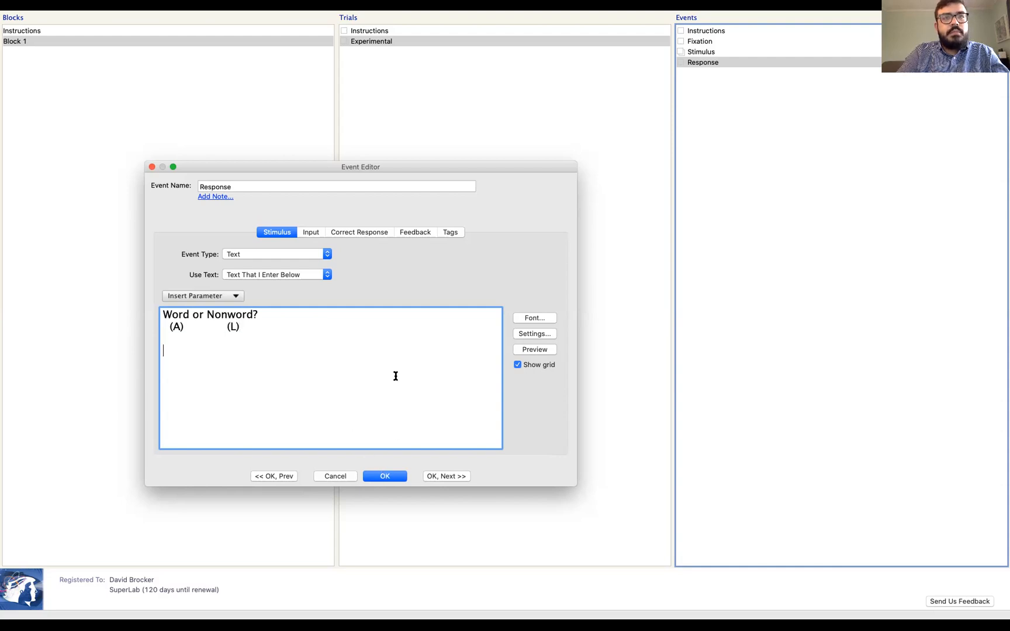
# Create a single-key keyboard response named "word" for pressing a, from the Response event's correct-response settings.
pyautogui.click(357, 232)
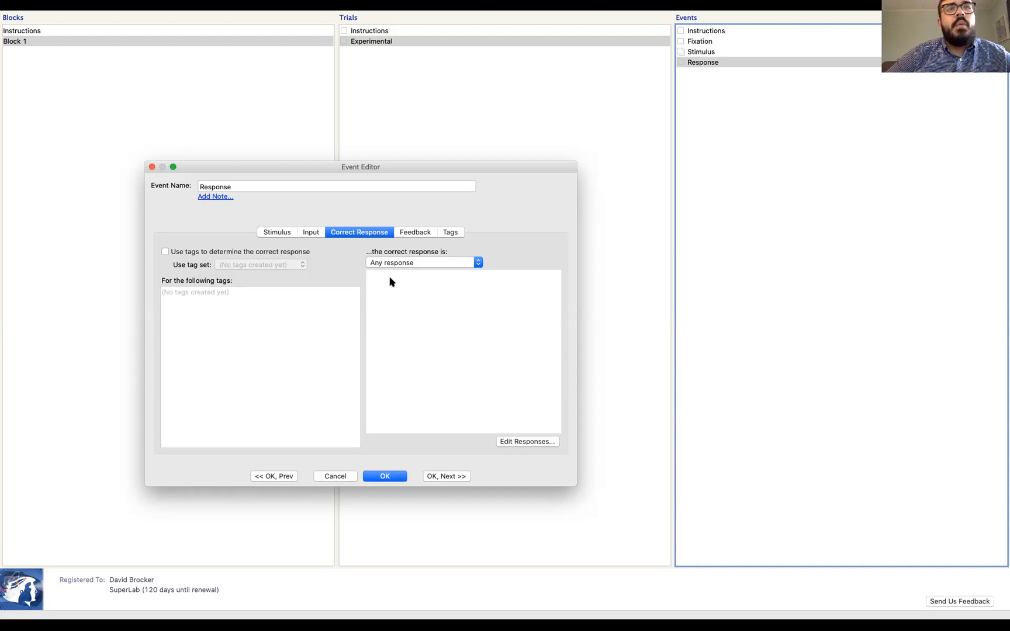
pyautogui.click(545, 443)
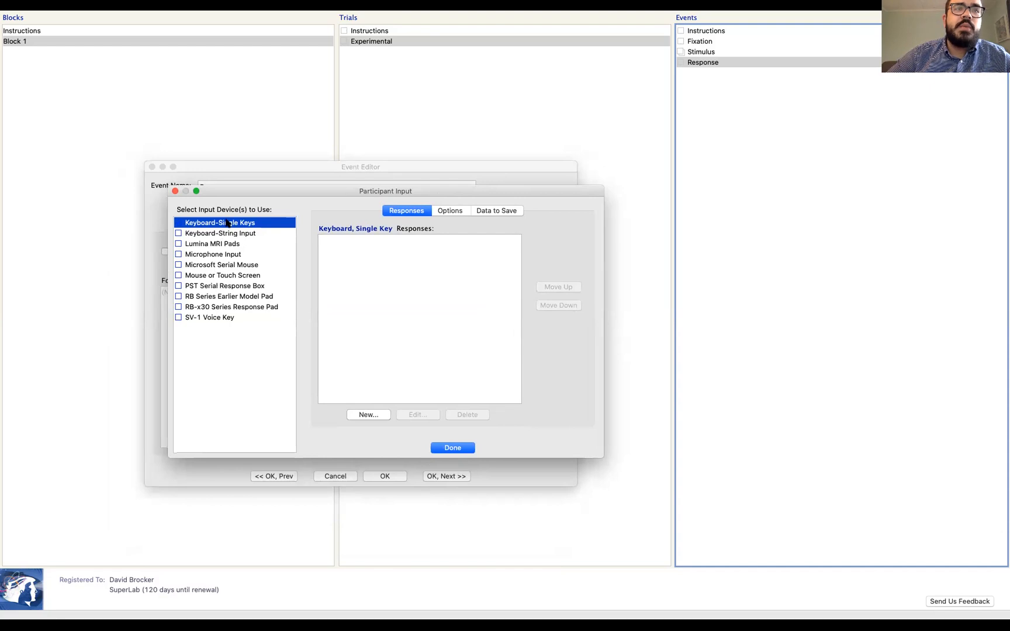
pyautogui.click(368, 414)
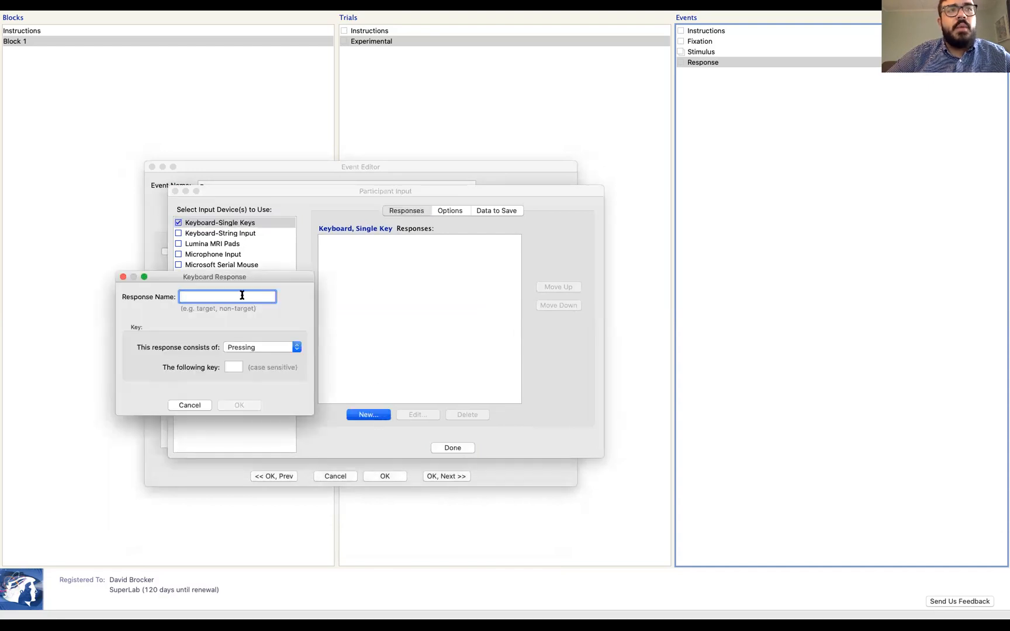
pyautogui.write('word')
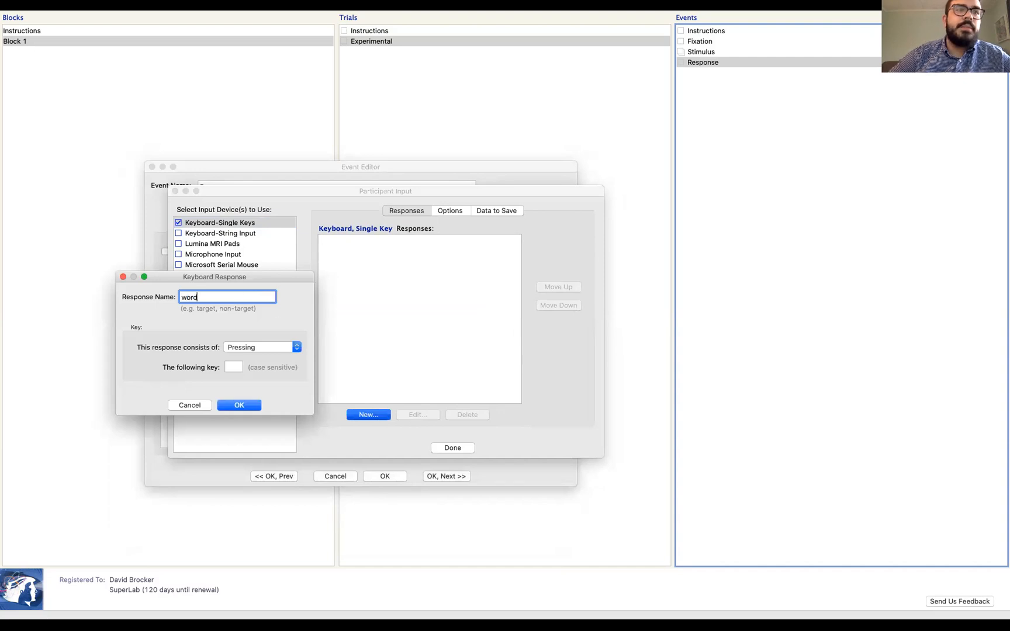
pyautogui.click(234, 367)
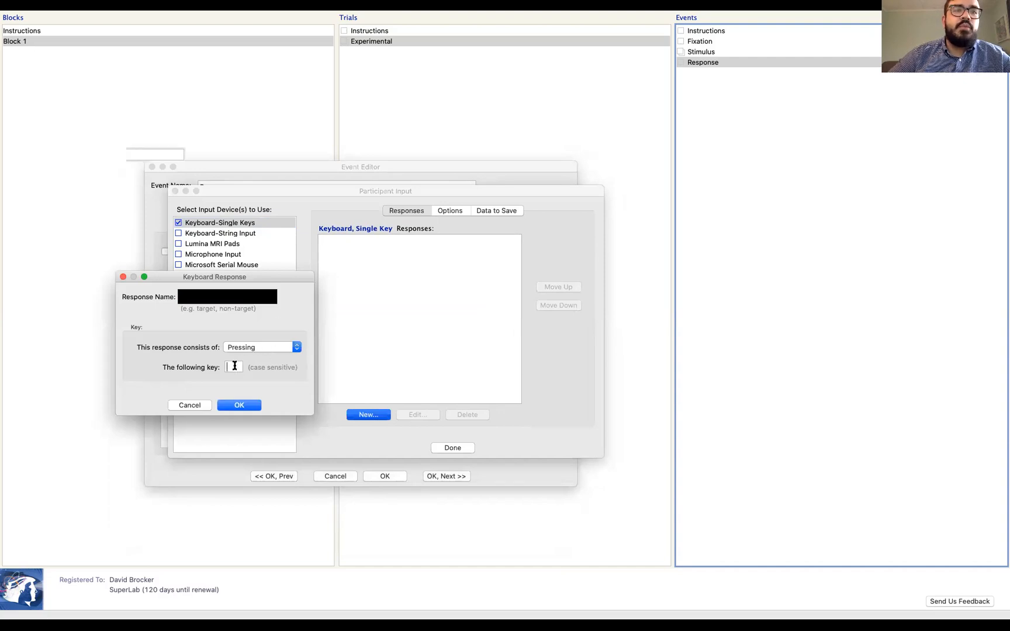
pyautogui.write('a')
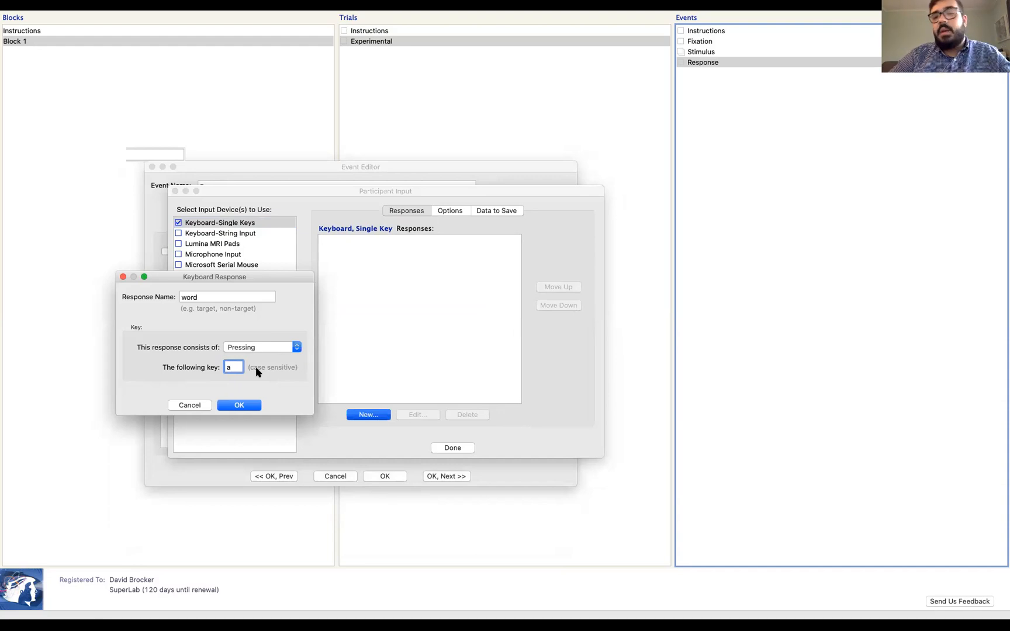
pyautogui.click(239, 404)
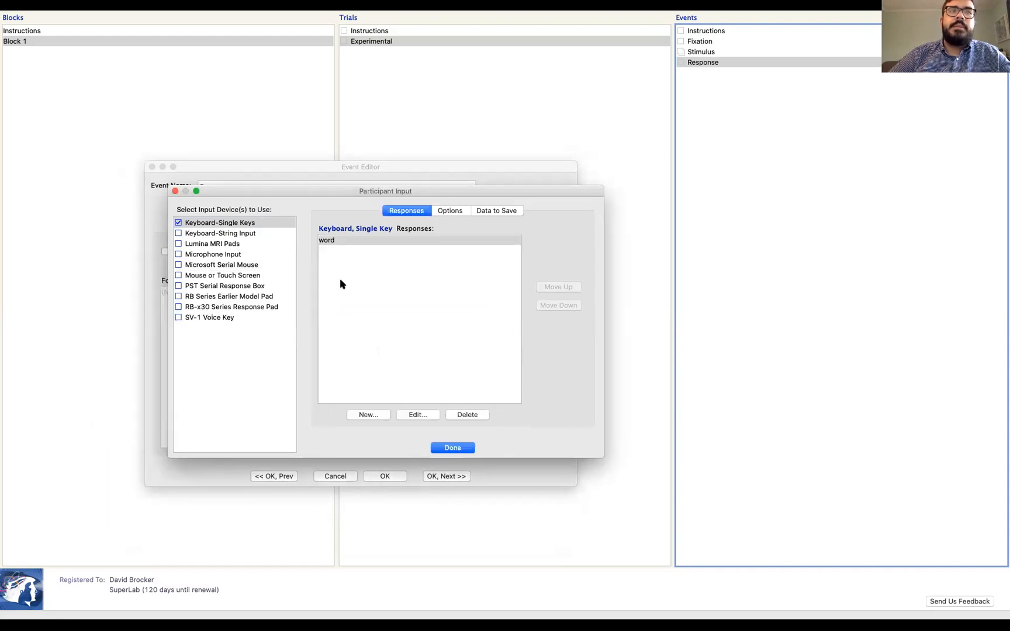
pyautogui.press('Return')
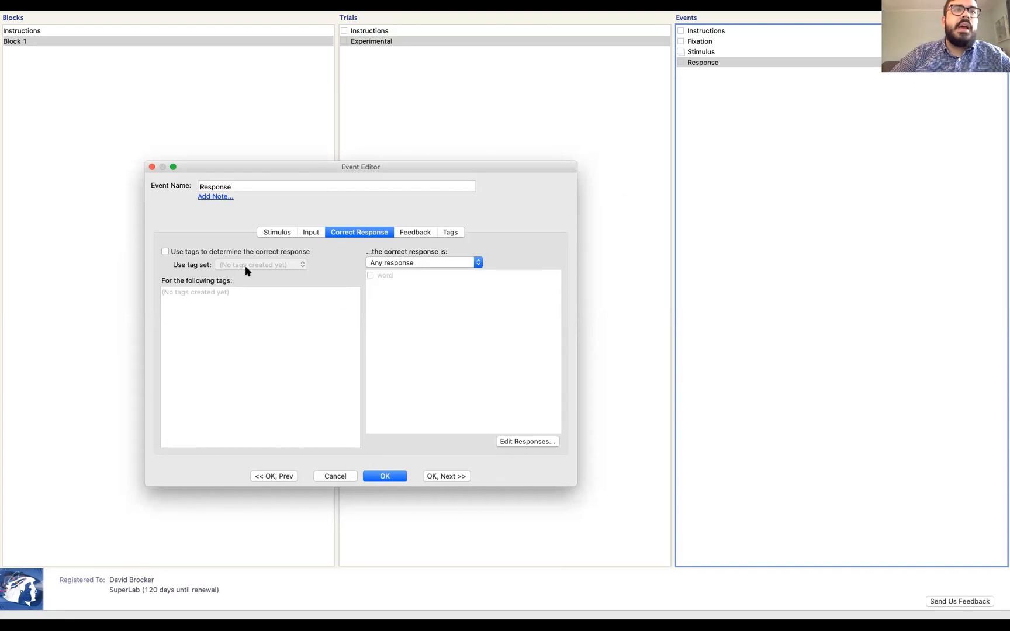
# Add a second single-key keyboard response named "non-word" and assign its key.
pyautogui.click(507, 442)
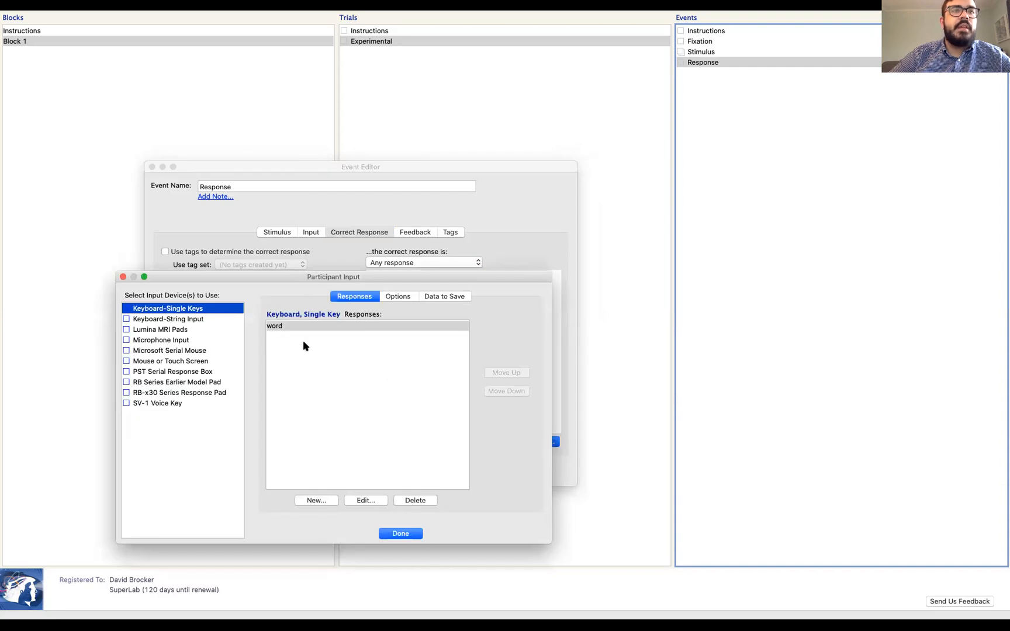
pyautogui.click(328, 500)
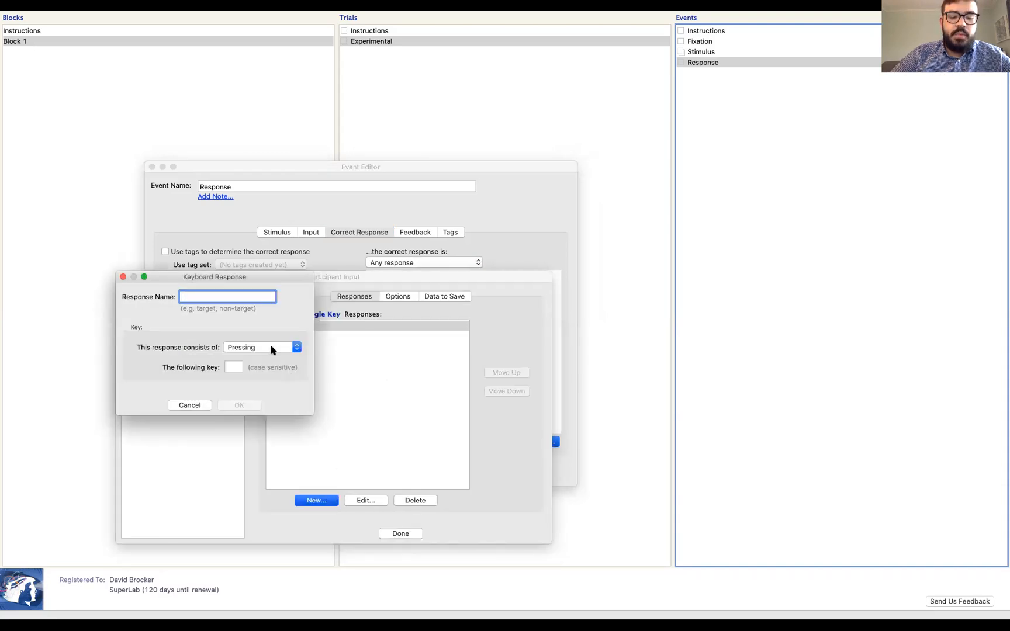
pyautogui.write('non-word')
pyautogui.click(234, 363)
pyautogui.write('n')
pyautogui.click(239, 404)
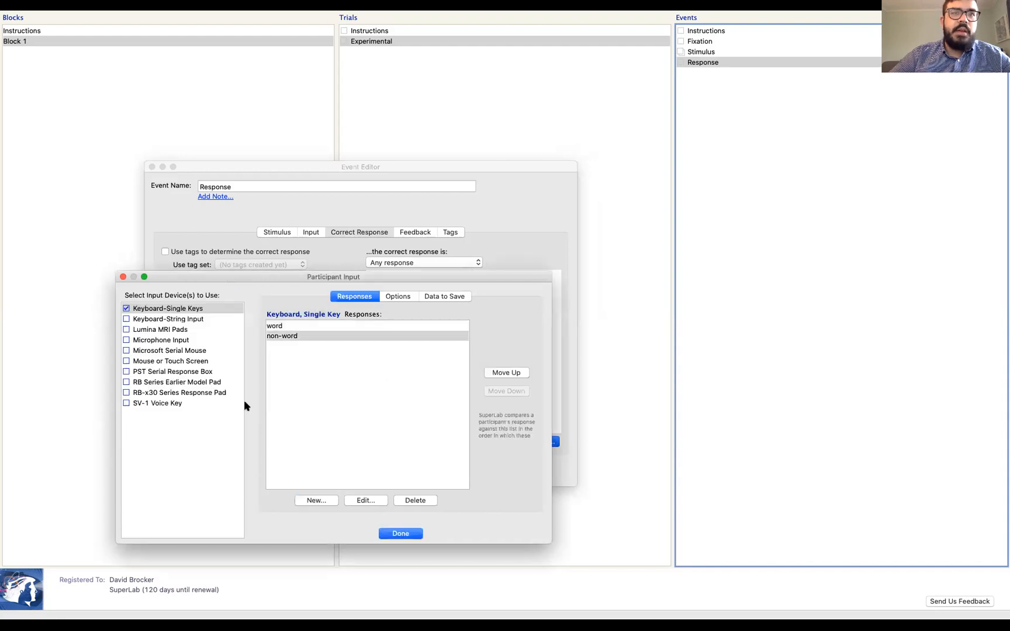
# Review the single-key input options and the data columns to save, and close the participant input settings.
pyautogui.click(403, 295)
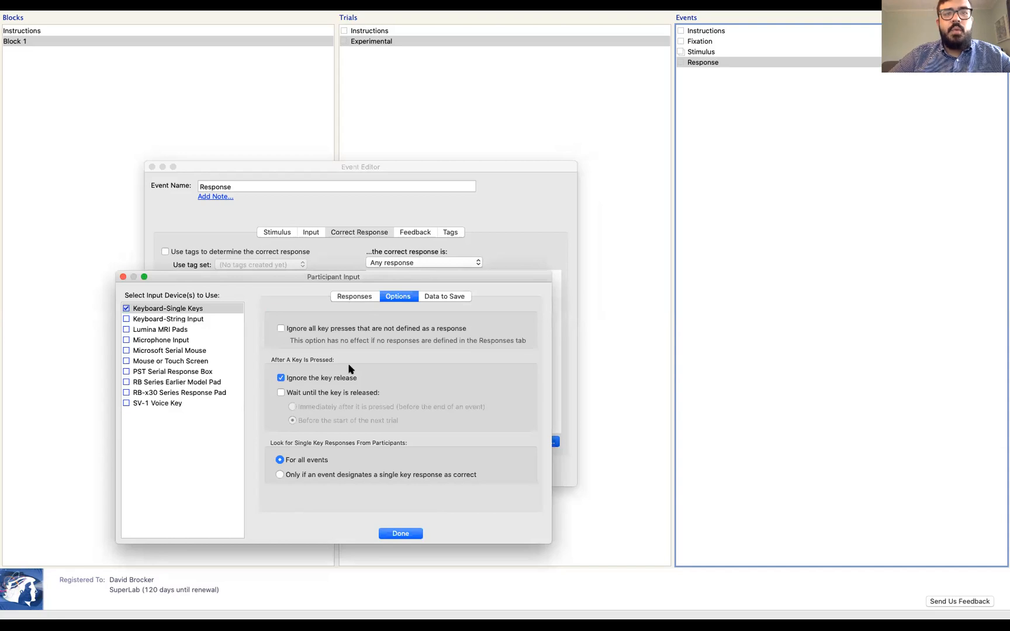
pyautogui.click(443, 294)
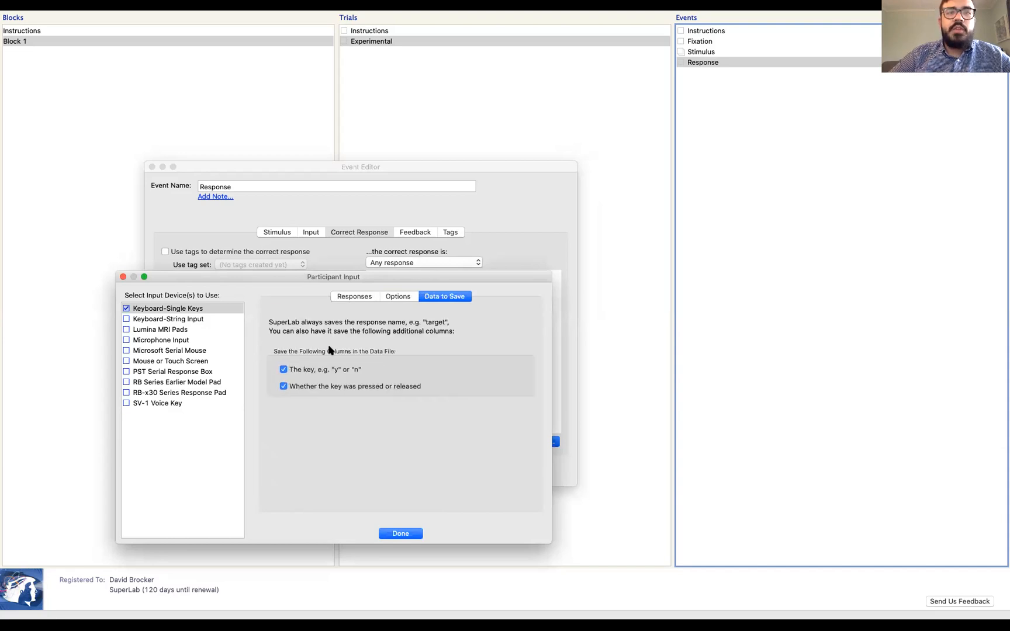
pyautogui.click(391, 534)
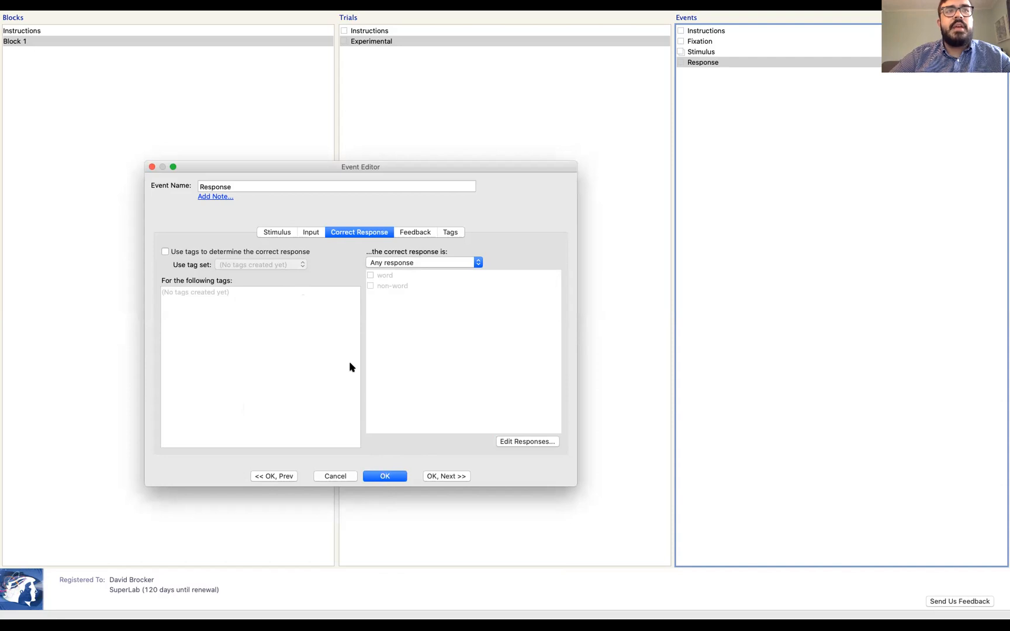
# Accept one or more of the responses word and non-word as correct for the Response event, and save the event.
pyautogui.click(380, 262)
pyautogui.click(383, 281)
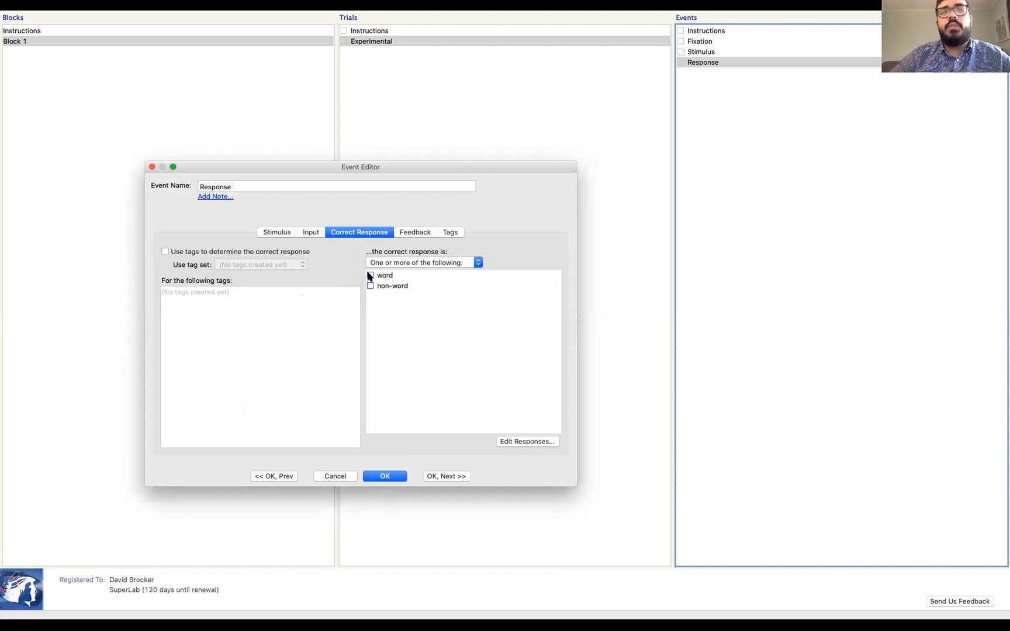
pyautogui.click(370, 275)
pyautogui.click(370, 286)
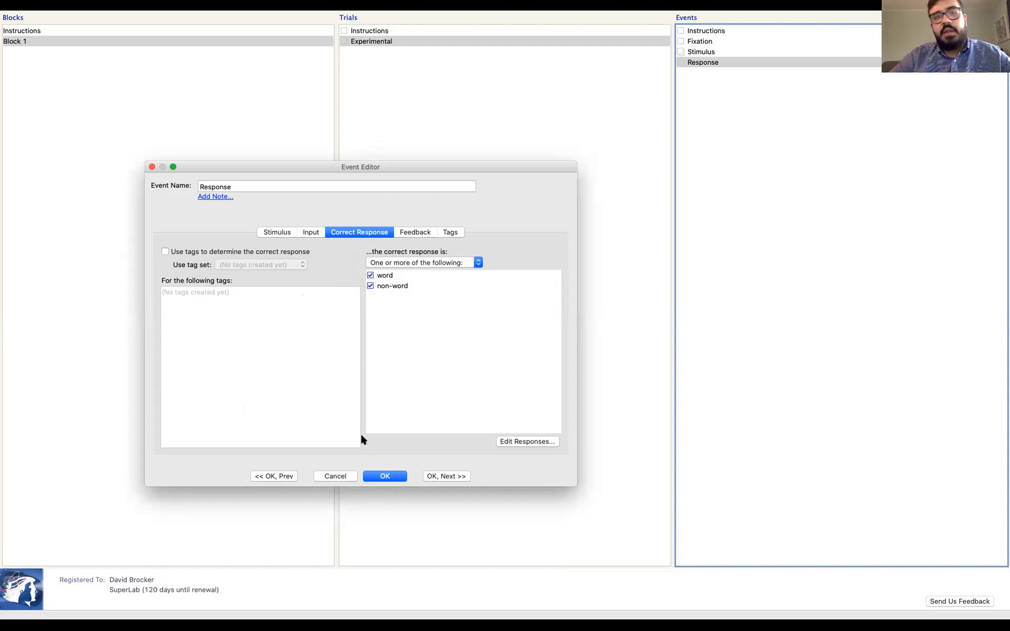
pyautogui.click(374, 474)
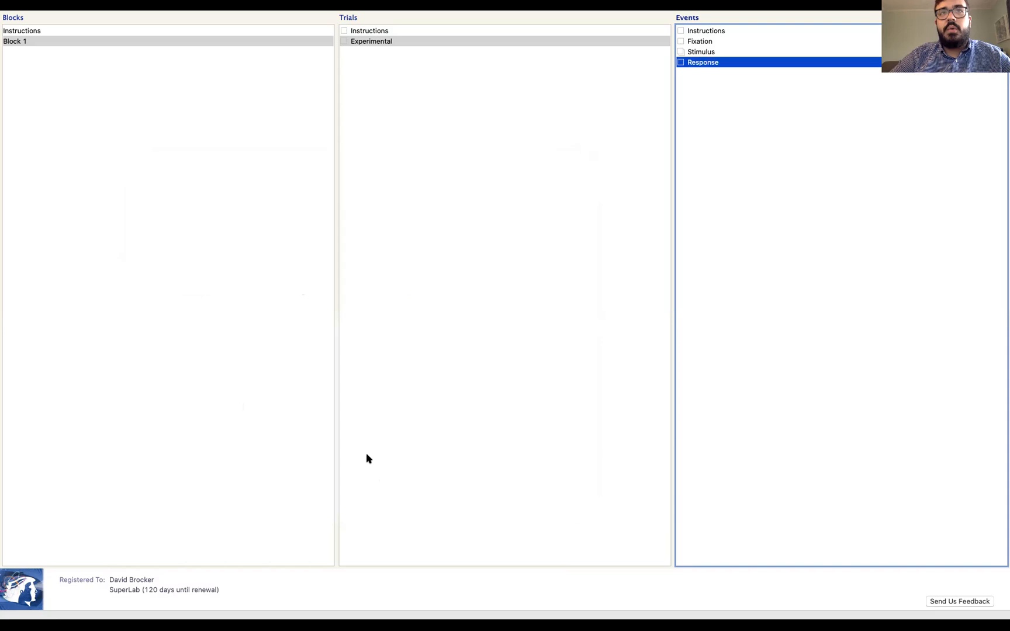
# Run the experiment for the selected Block 1 only, without saving collected data.
pyautogui.click(318, 40)
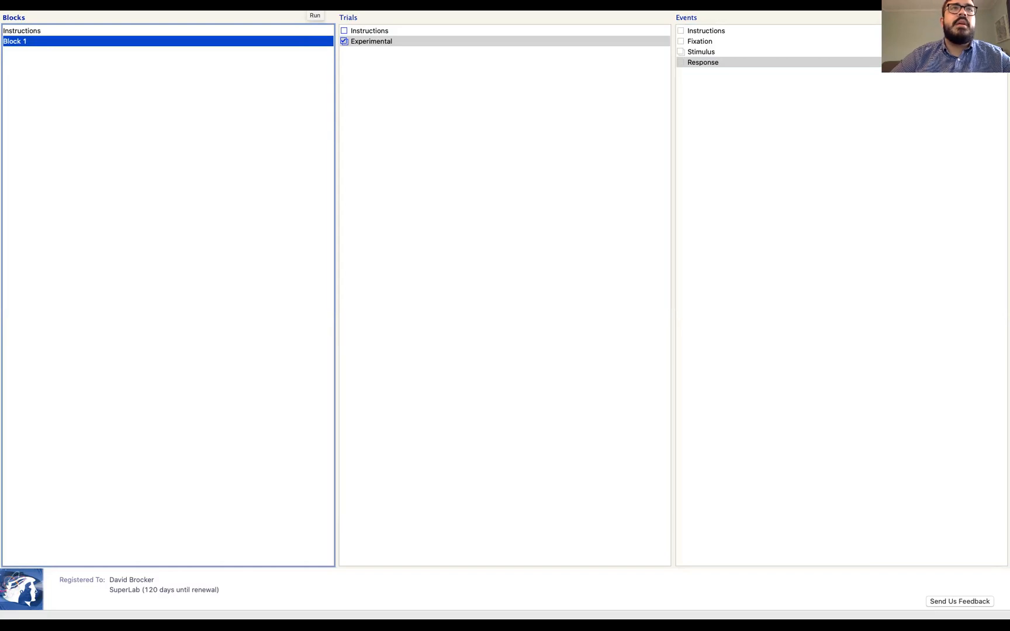
pyautogui.press('super+r')
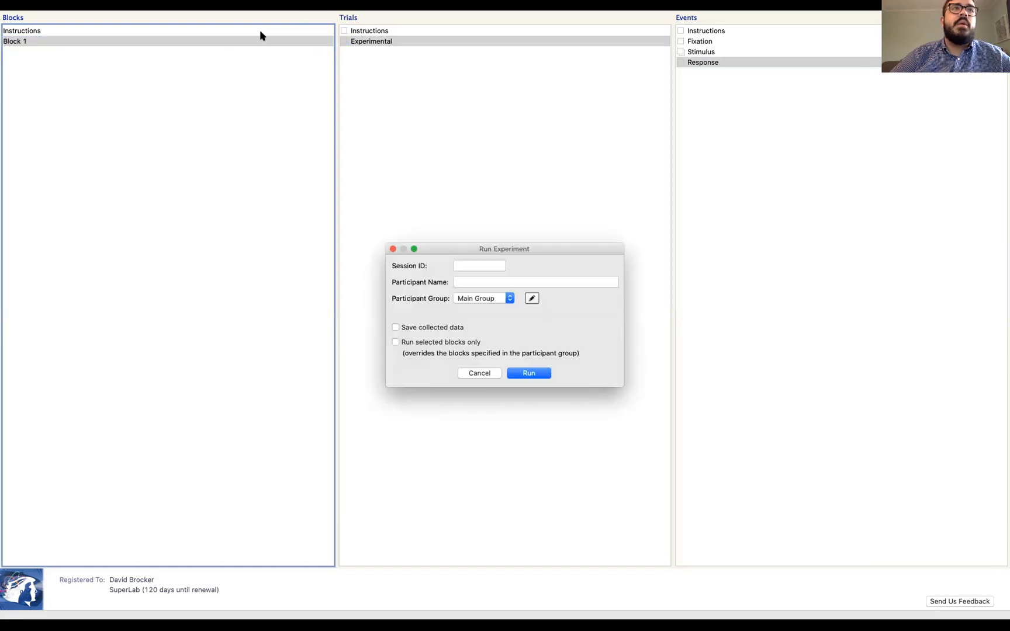
pyautogui.click(478, 373)
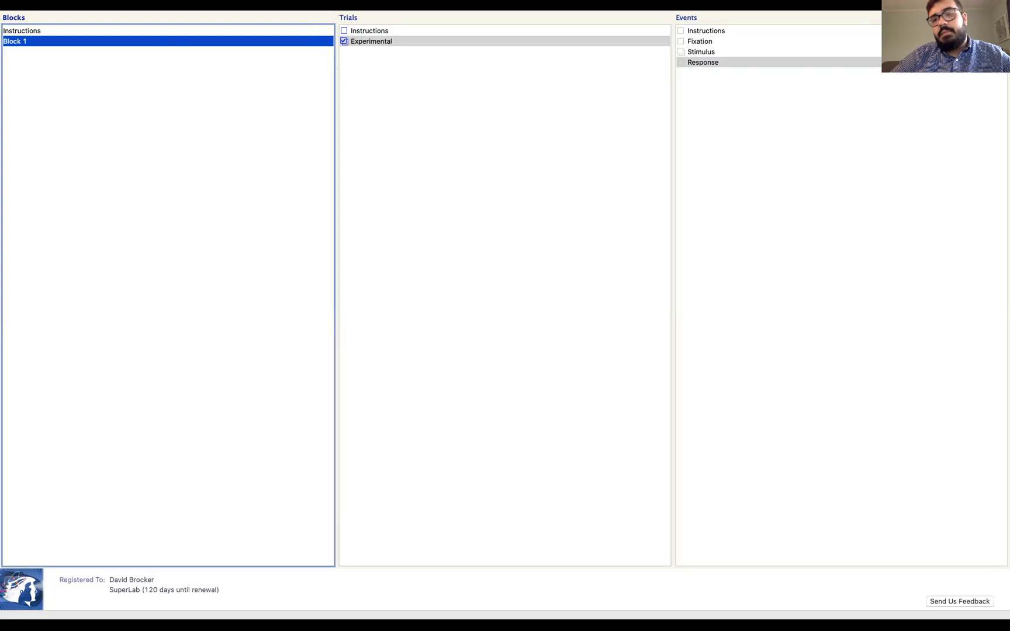
pyautogui.press('super+r')
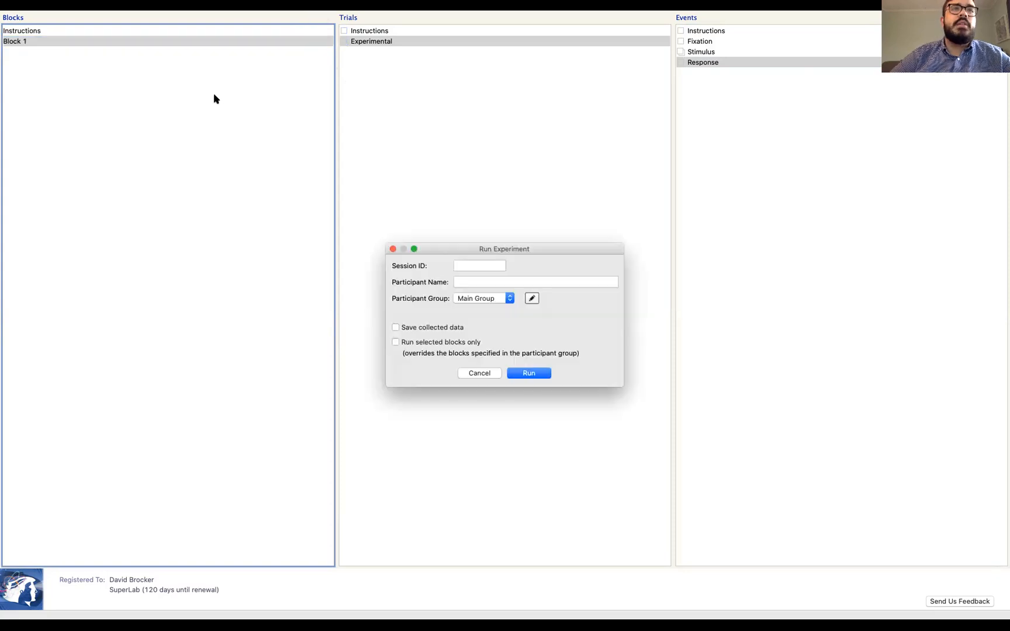
pyautogui.click(404, 343)
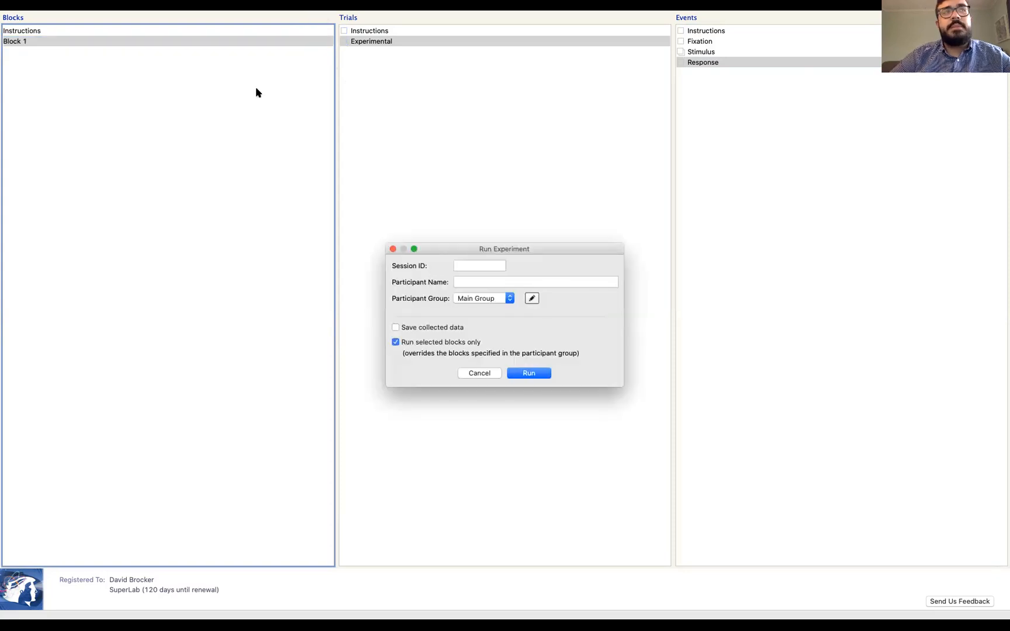
pyautogui.click(518, 370)
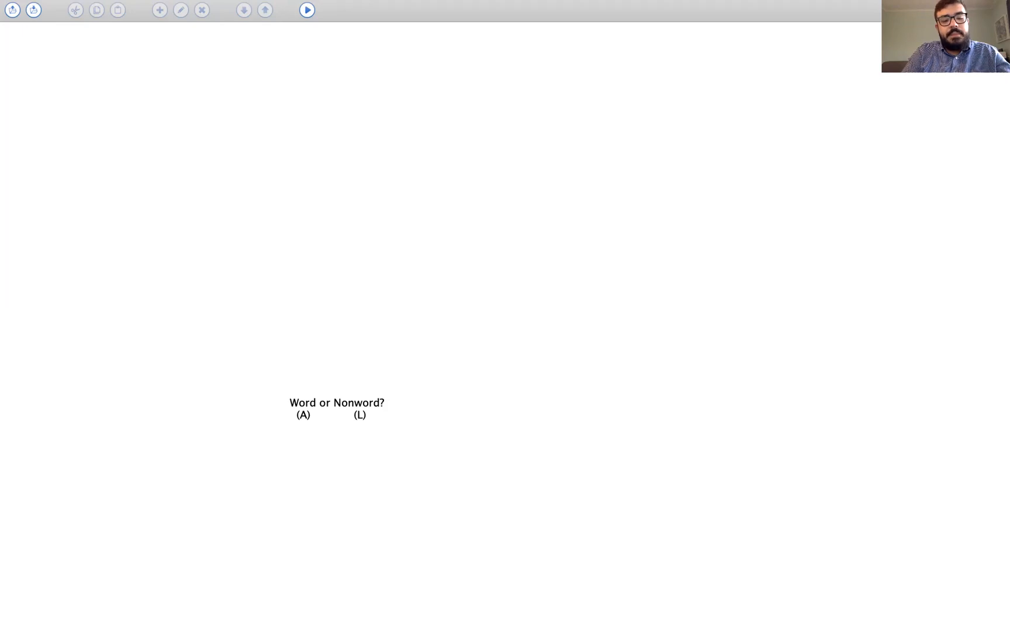
# Answer a few test trials with the a and l responses, and cancel the experiment run.
pyautogui.press('a')
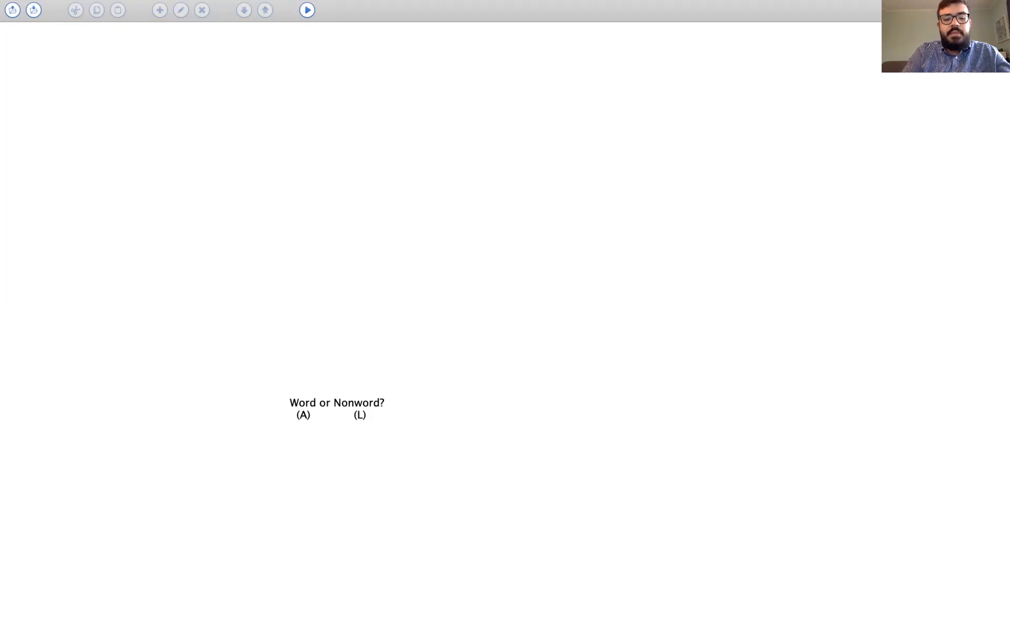
pyautogui.press('l')
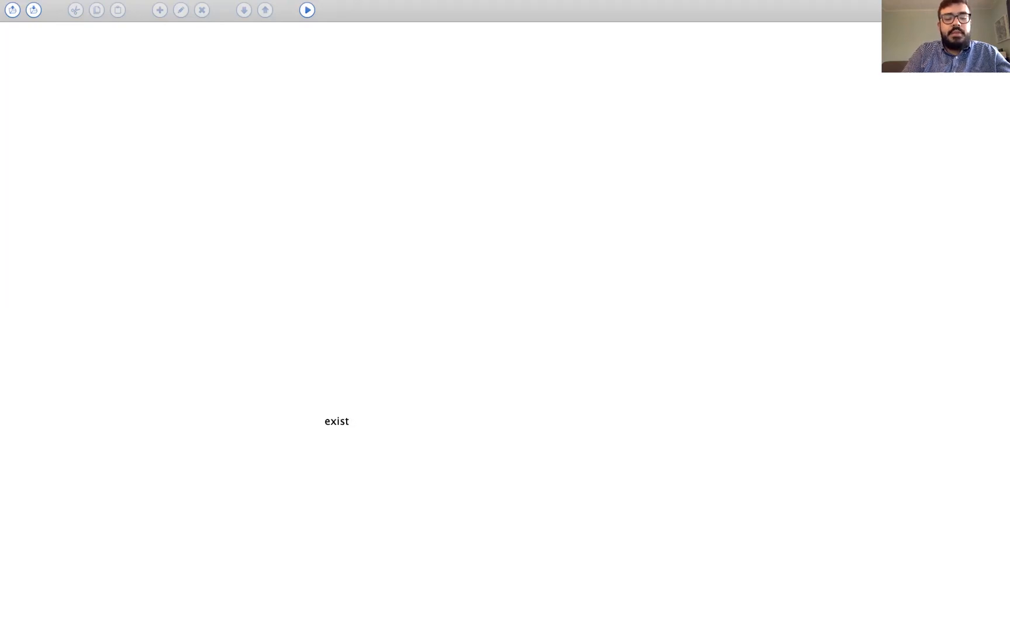
pyautogui.press('a')
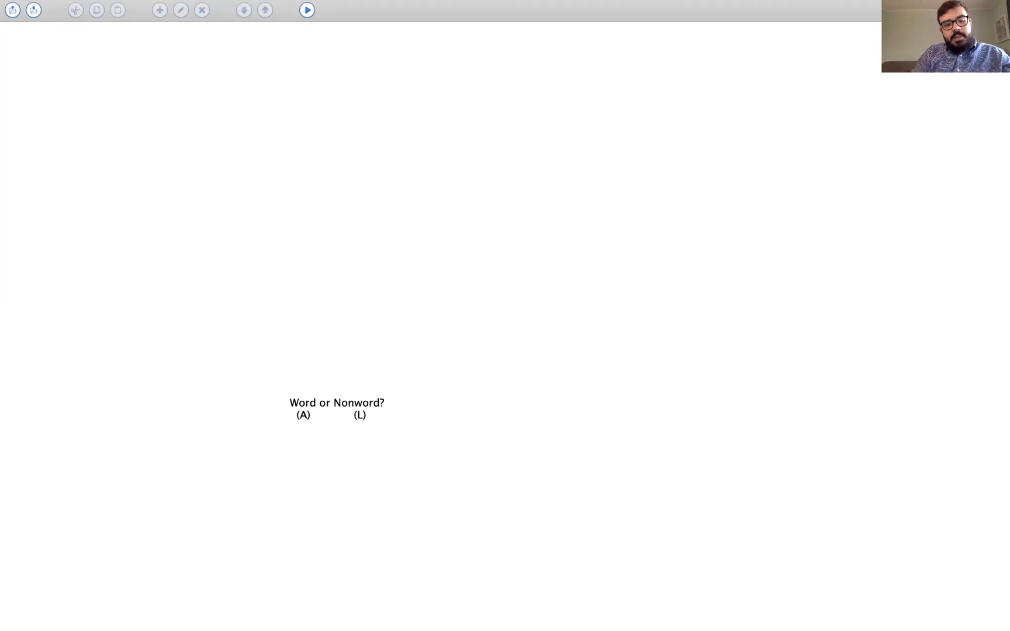
pyautogui.press('a')
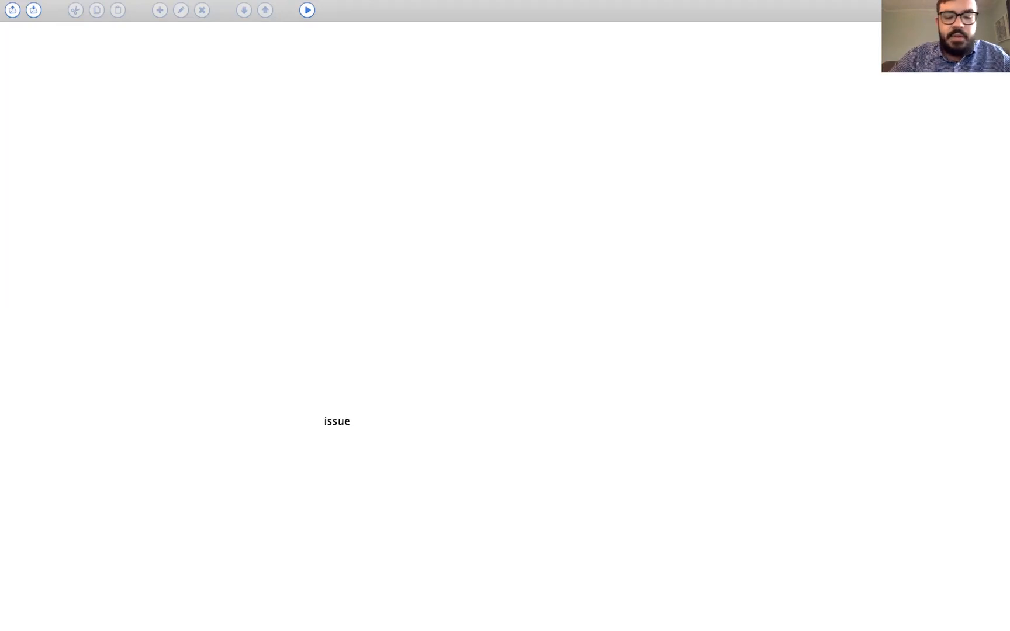
pyautogui.press('a')
pyautogui.press('Escape')
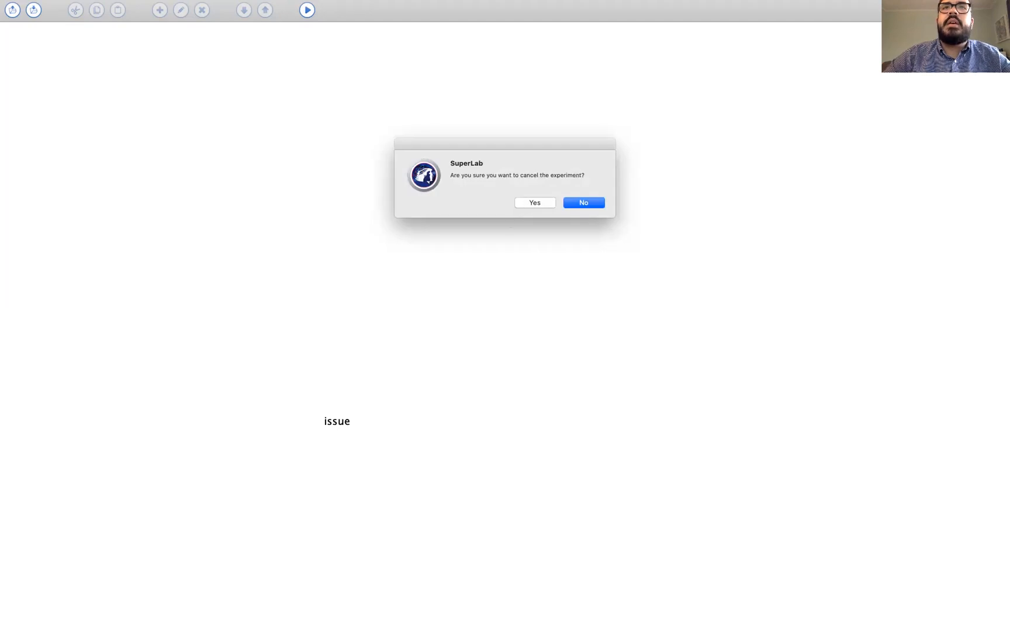
pyautogui.click(527, 202)
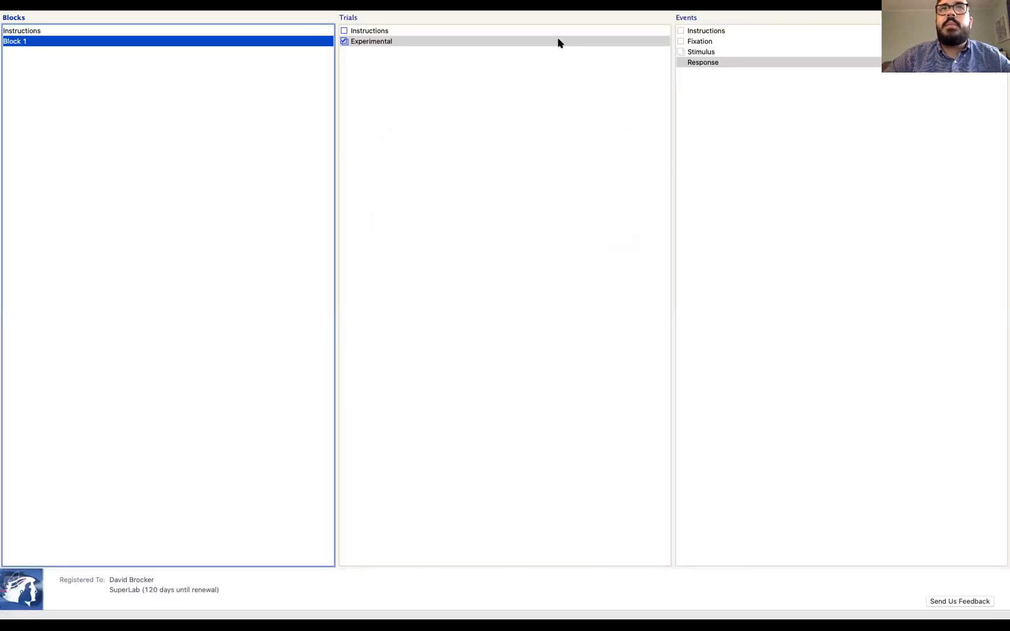
# Set the Experimental trial's stimulus list to randomize only once per experiment run.
pyautogui.click(604, 78)
pyautogui.doubleClick(555, 42)
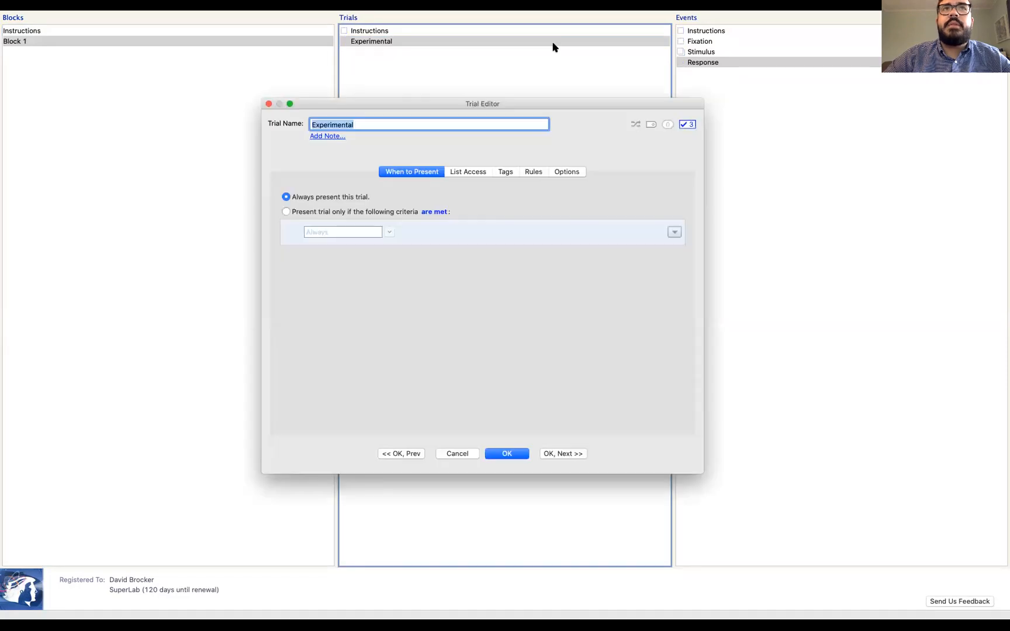
pyautogui.click(476, 171)
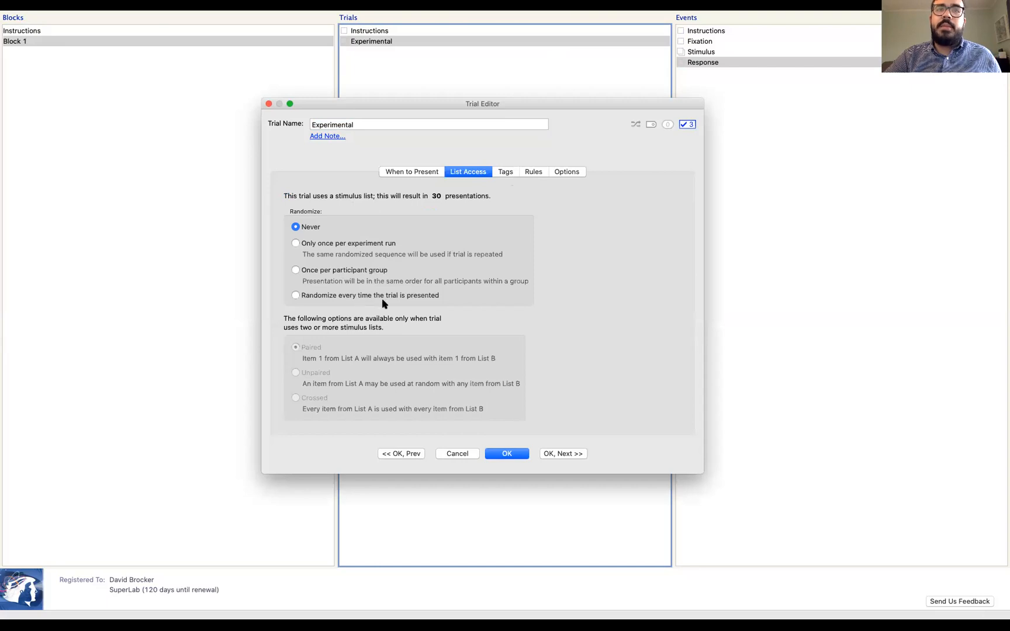
pyautogui.click(362, 246)
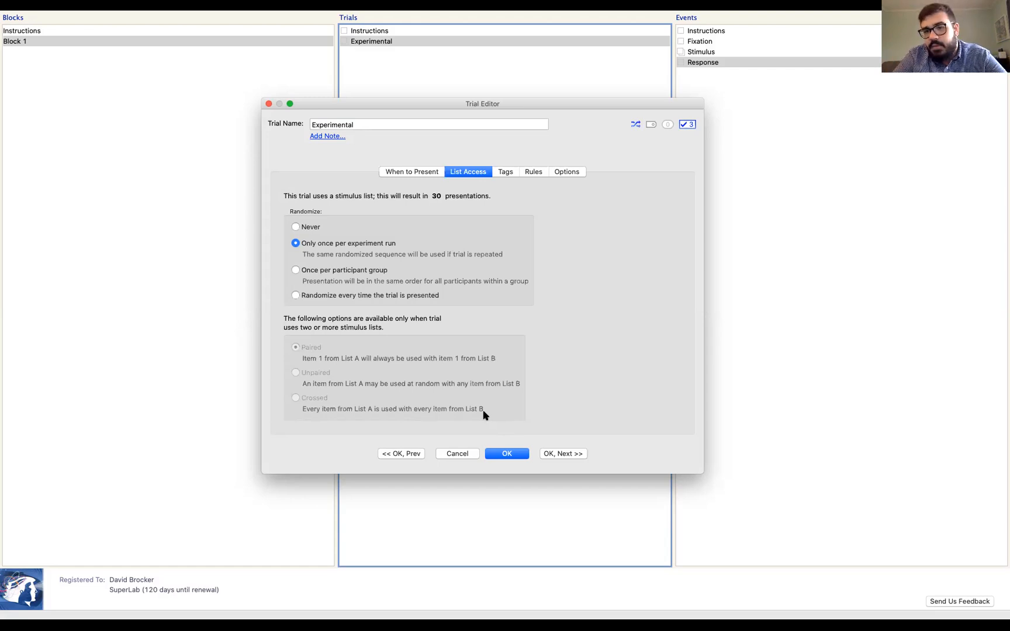
pyautogui.click(497, 454)
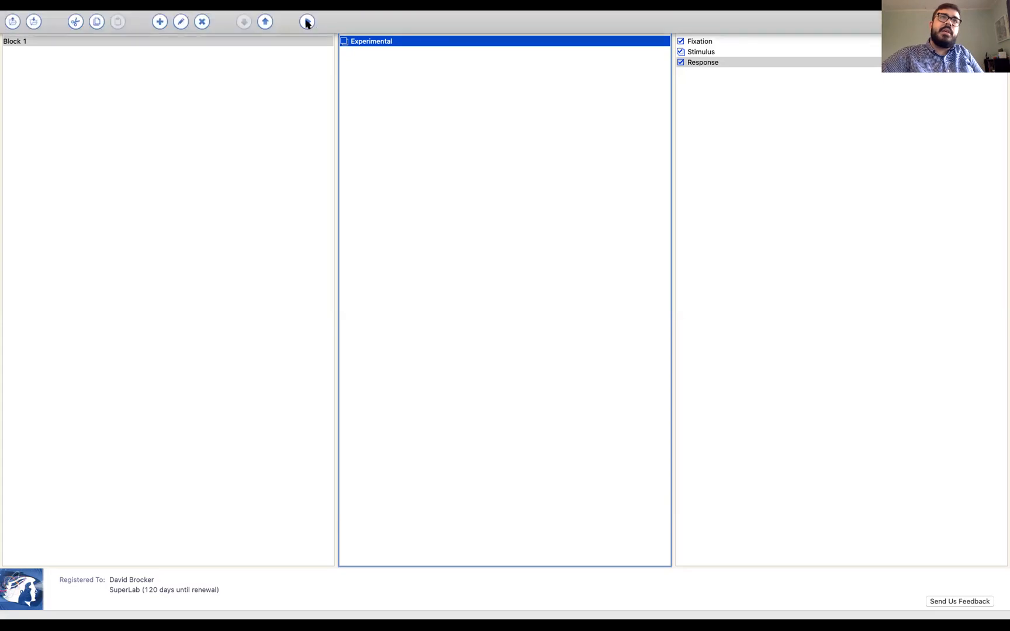
# Test-run only the selected Block 1 without saving data, answering several trials with a for words and l for nonwords before cancelling the run.
pyautogui.click(307, 22)
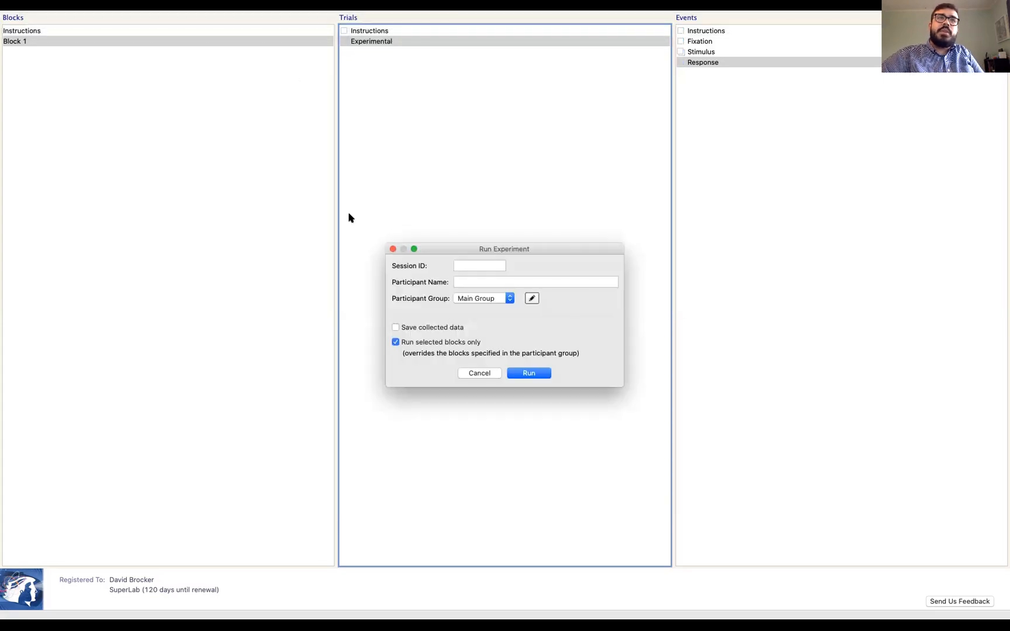
pyautogui.click(529, 373)
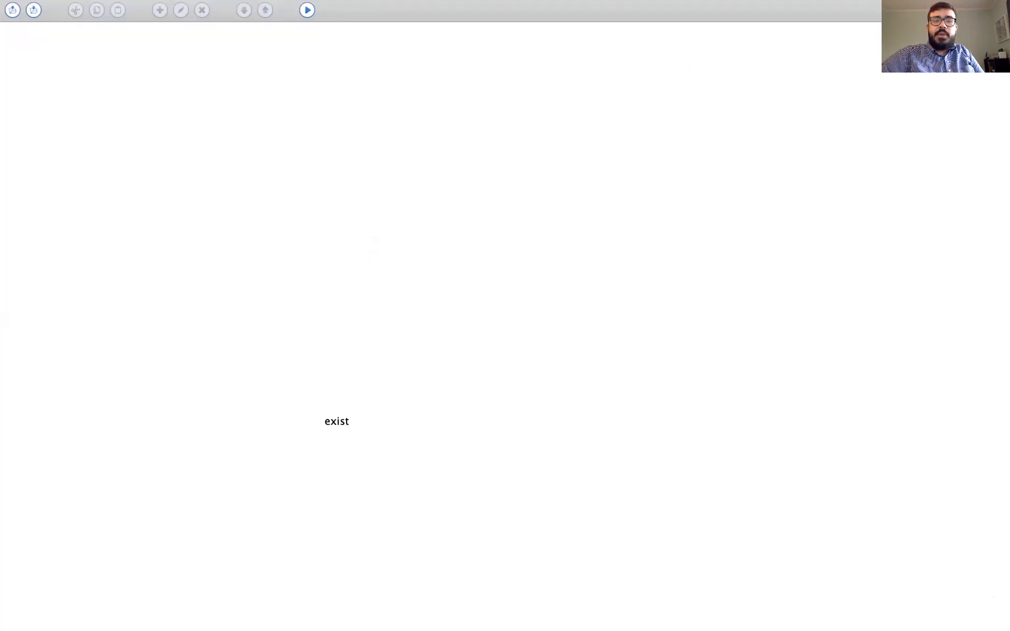
pyautogui.press('a')
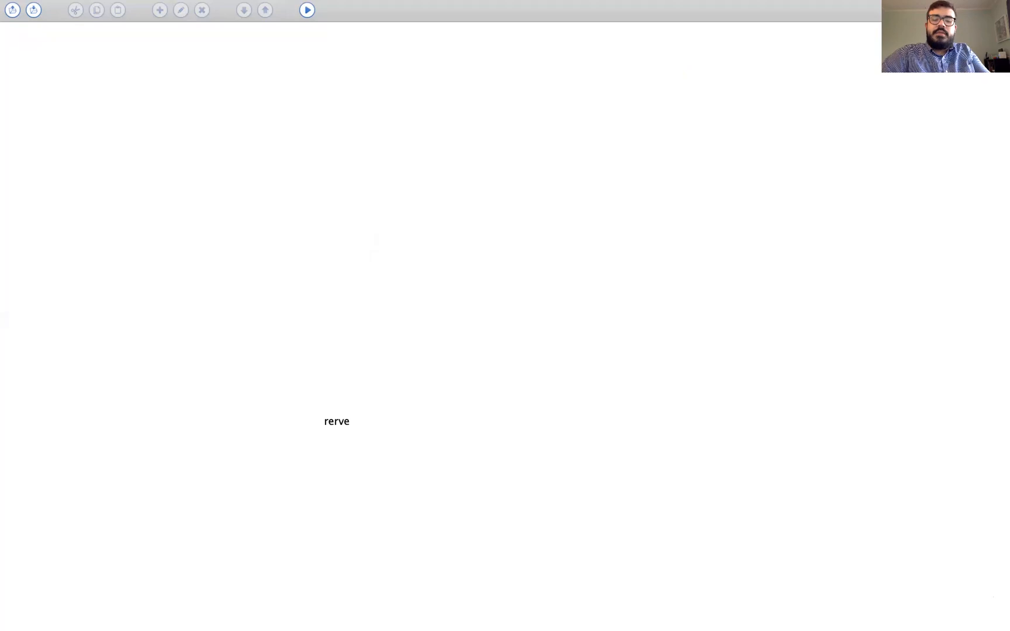
pyautogui.press('l')
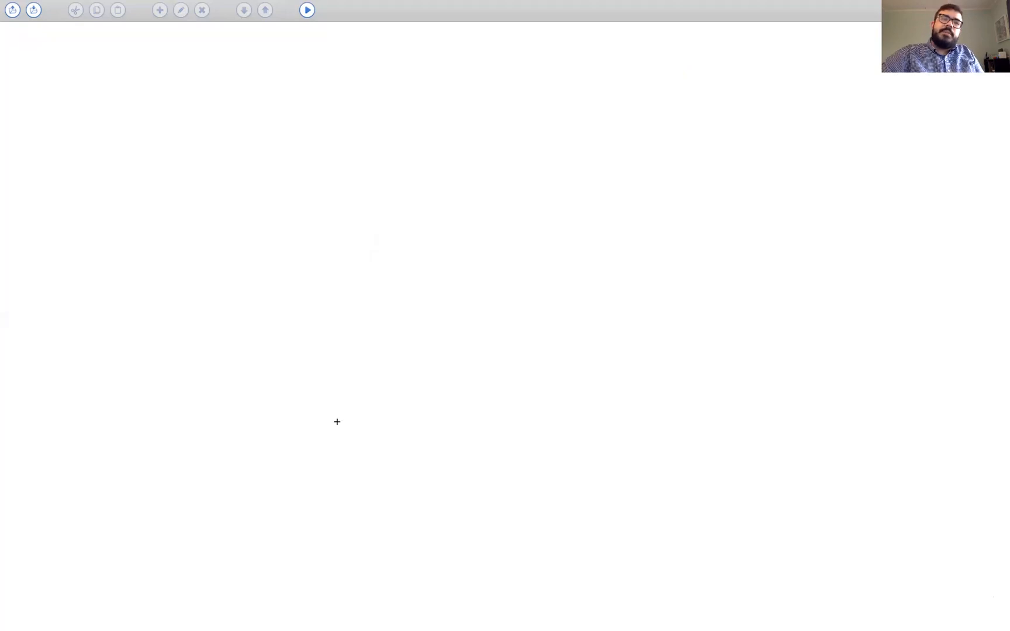
pyautogui.press('a')
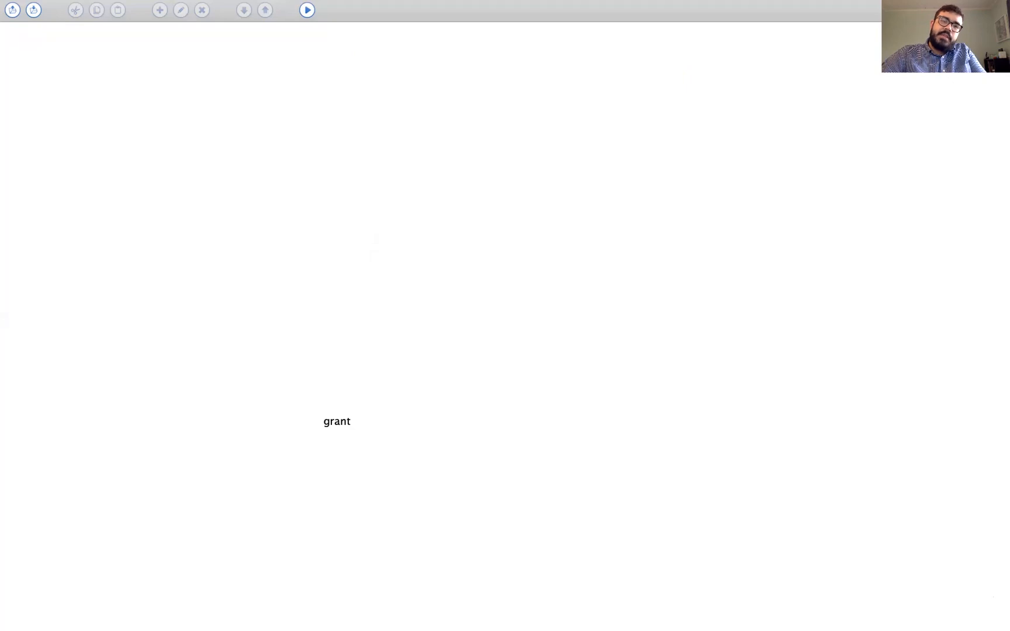
pyautogui.press('a')
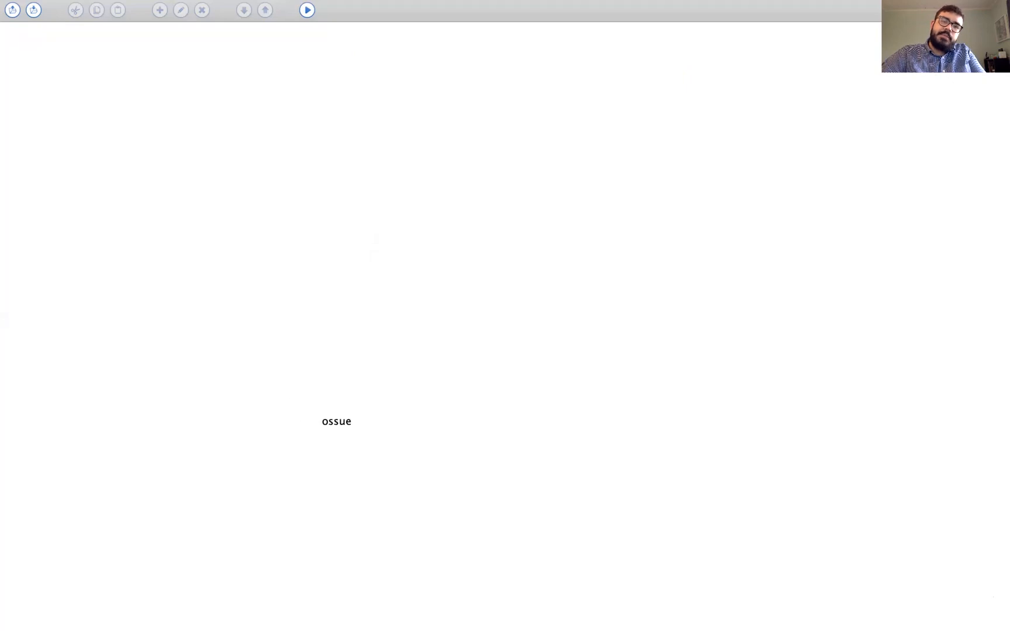
pyautogui.press('l')
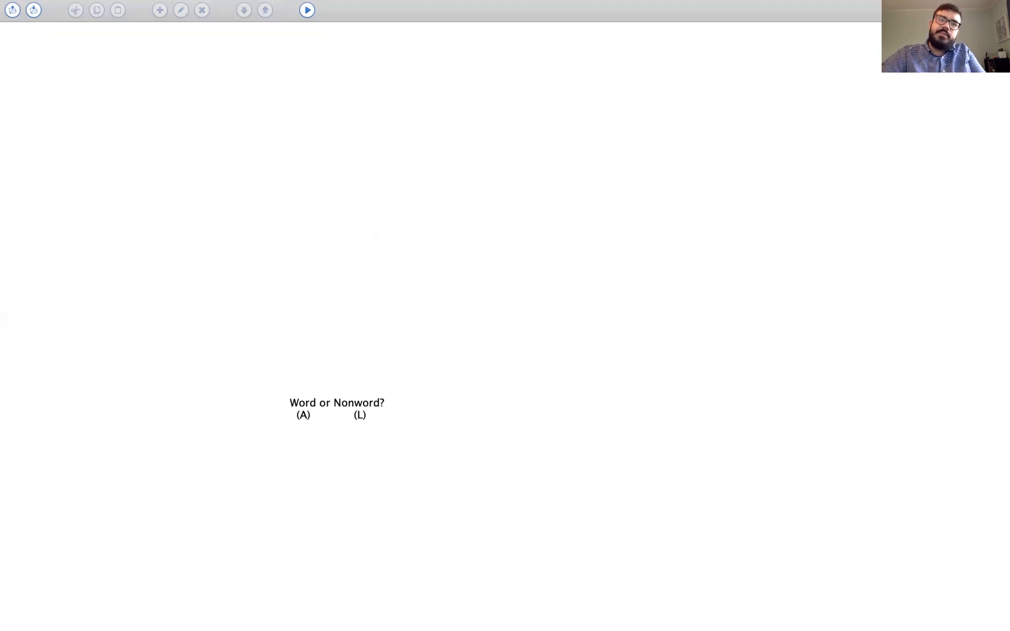
pyautogui.press('l')
pyautogui.press('Escape')
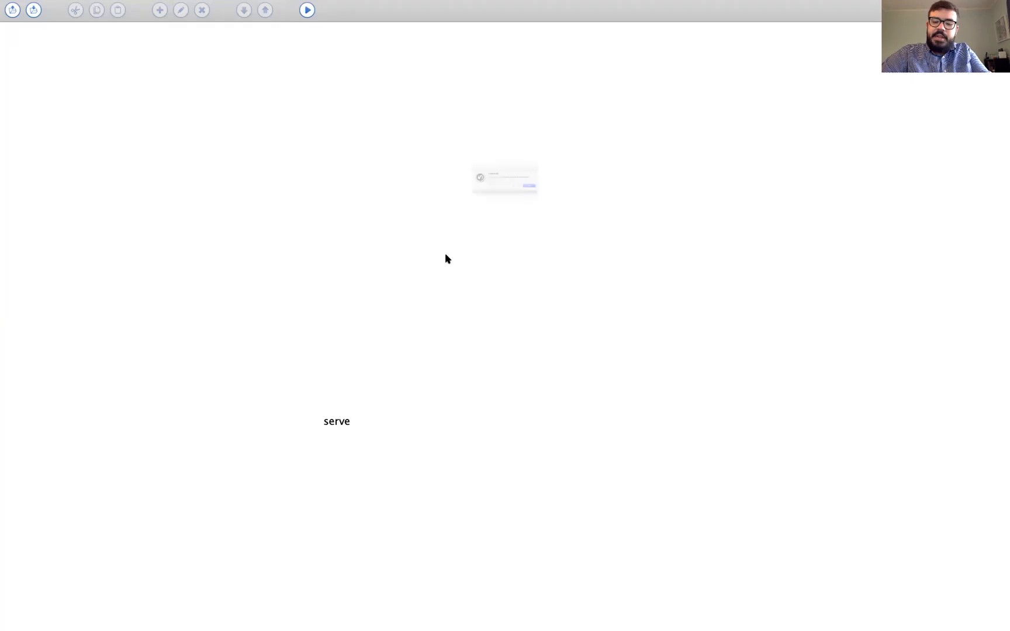
pyautogui.click(526, 203)
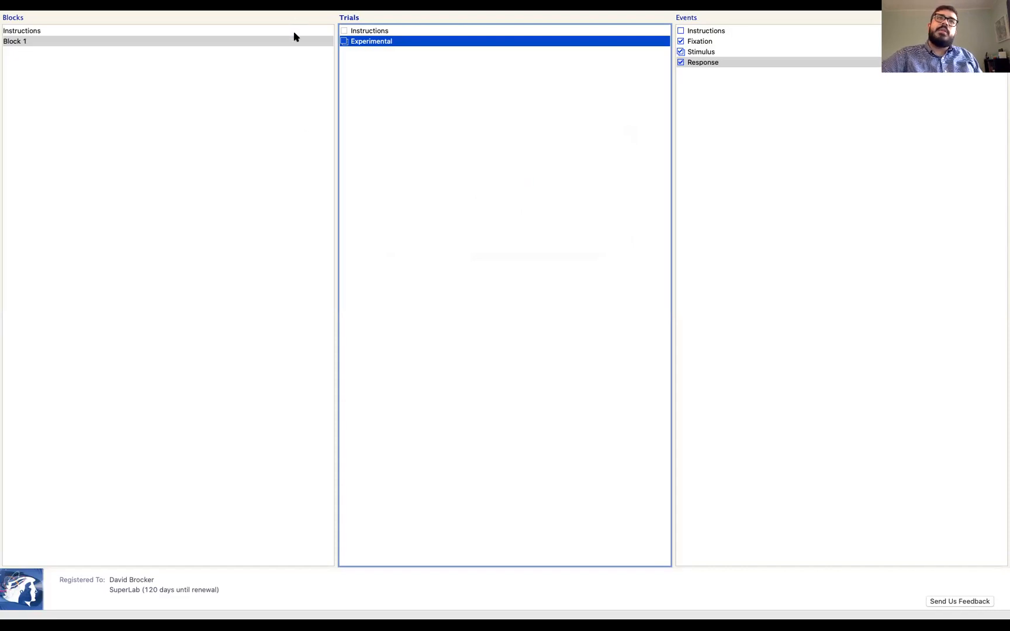
# Start a full experiment run with all blocks, entering the participant's name and enabling saving of the collected data.
pyautogui.click(309, 31)
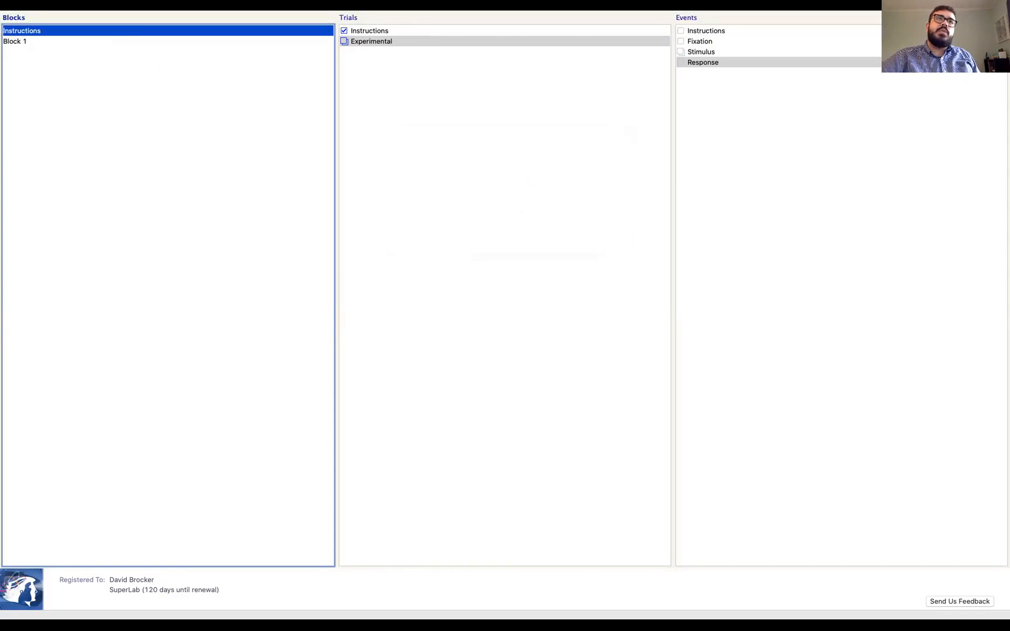
pyautogui.press('super+r')
pyautogui.click(481, 281)
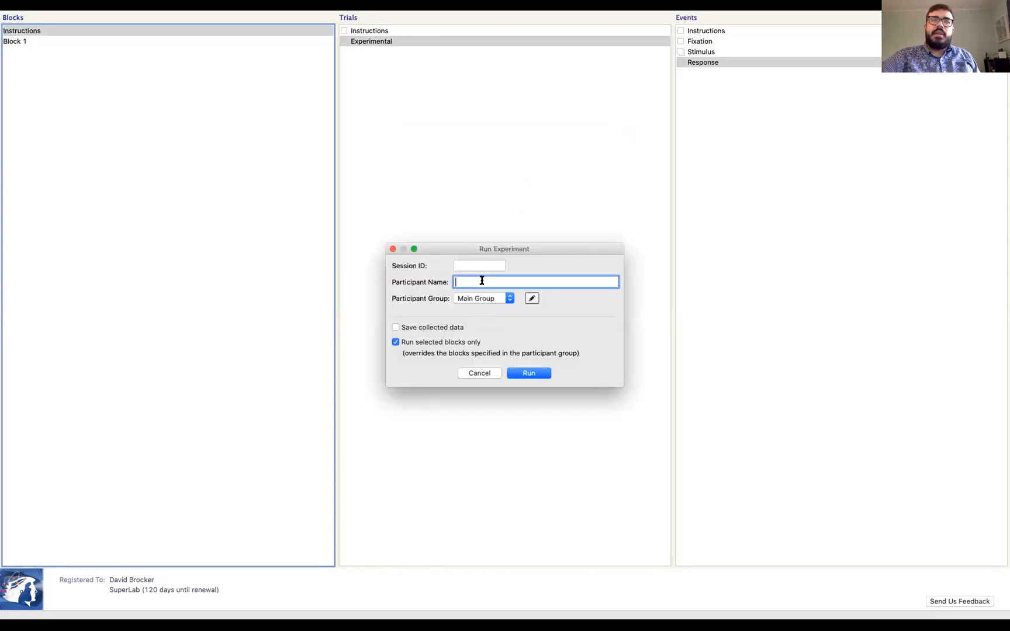
pyautogui.write('Dave')
pyautogui.click(430, 330)
pyautogui.click(453, 343)
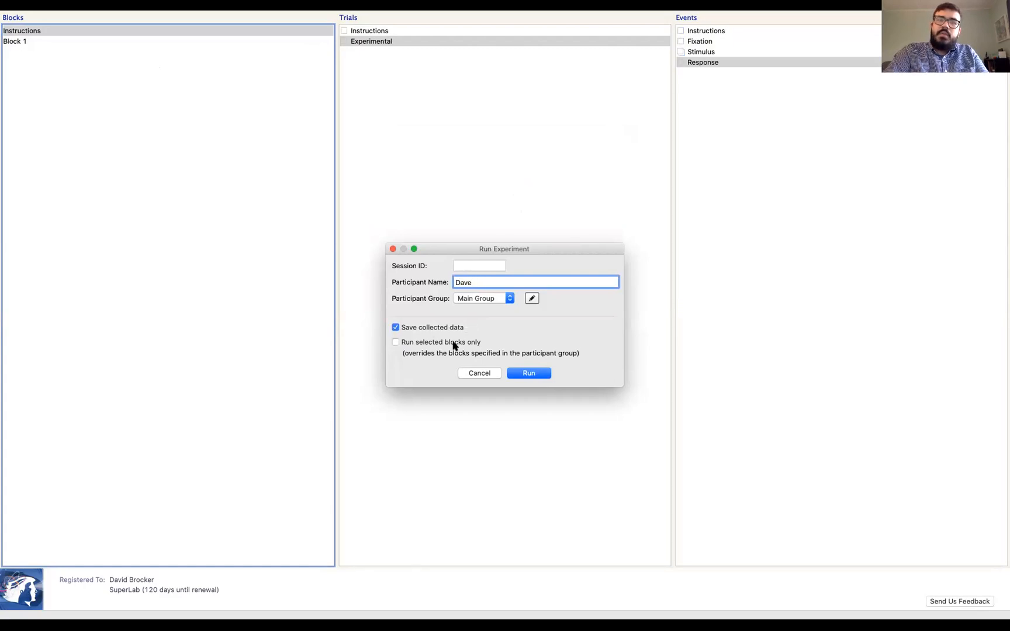
pyautogui.click(527, 374)
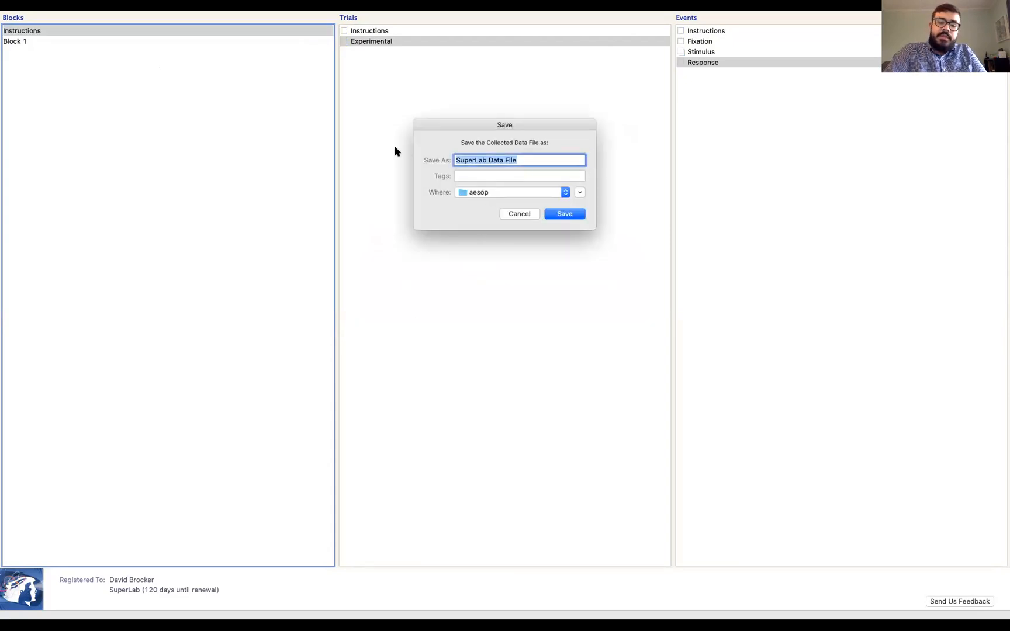
# Save the collected data file as Test_LDT in a new Desktop folder named Superlab.
pyautogui.write('Test_LDT')
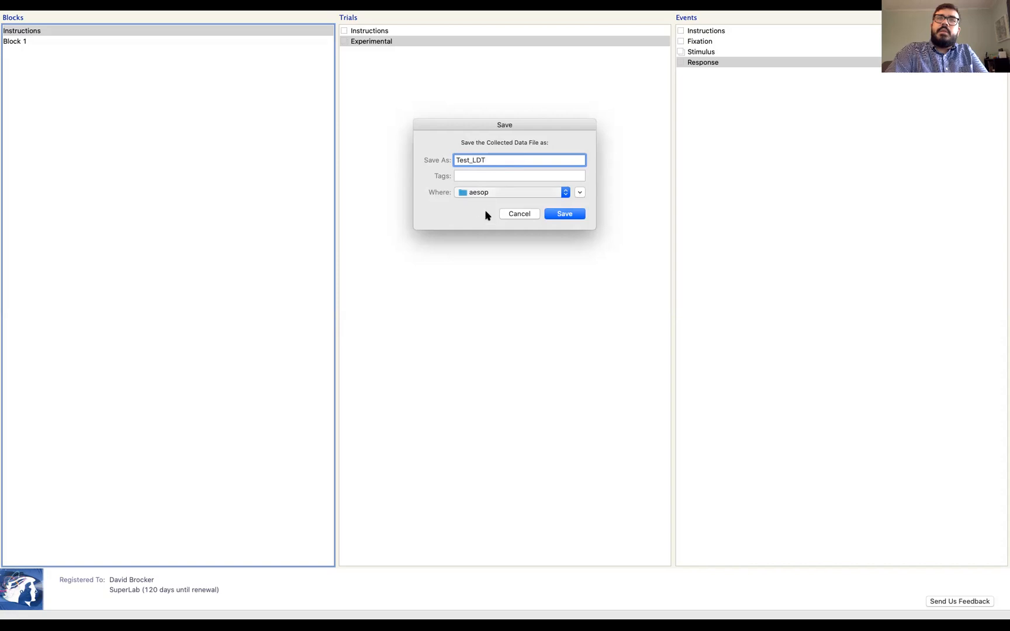
pyautogui.click(555, 191)
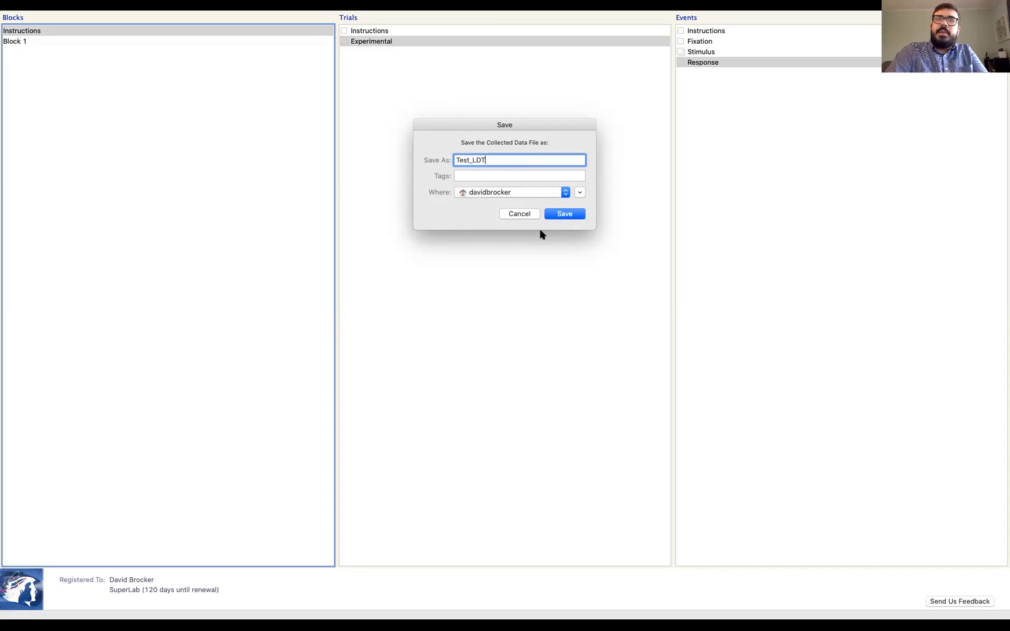
pyautogui.click(580, 193)
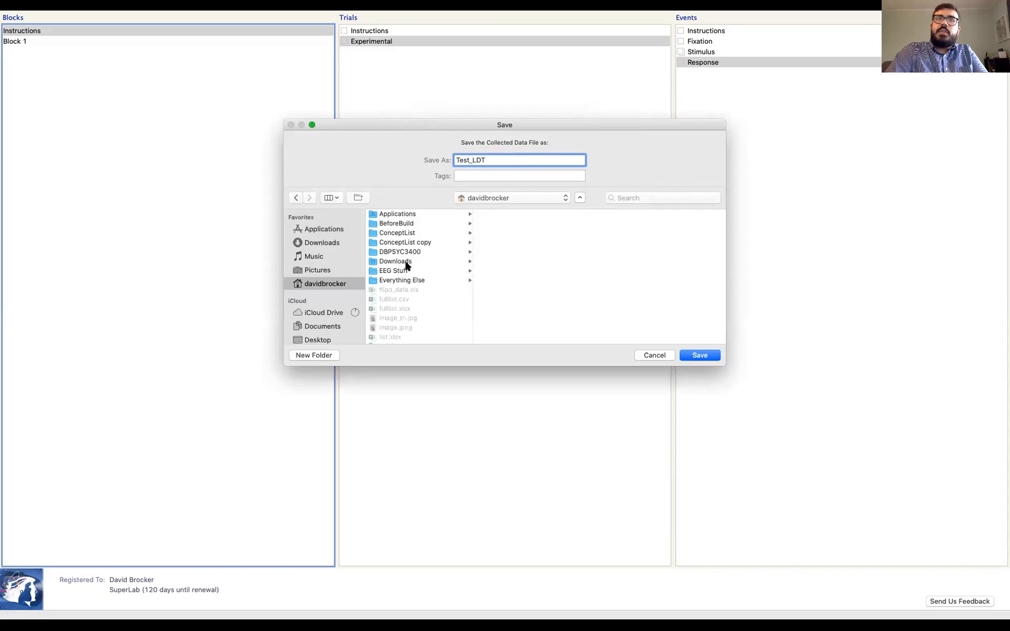
pyautogui.click(325, 339)
pyautogui.click(338, 353)
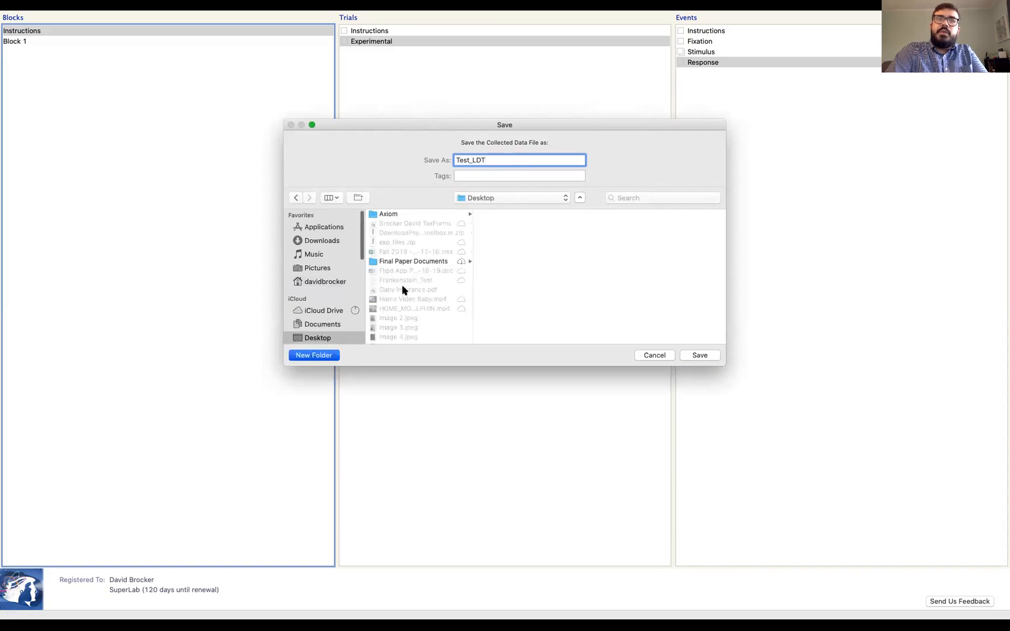
pyautogui.write('Superlab')
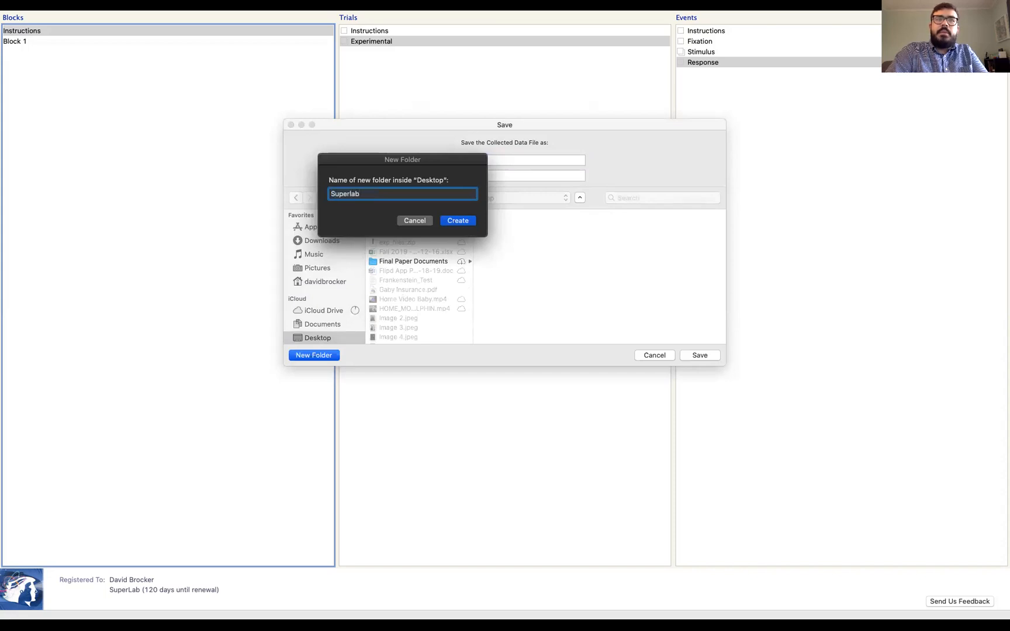
pyautogui.press('Return')
pyautogui.click(701, 354)
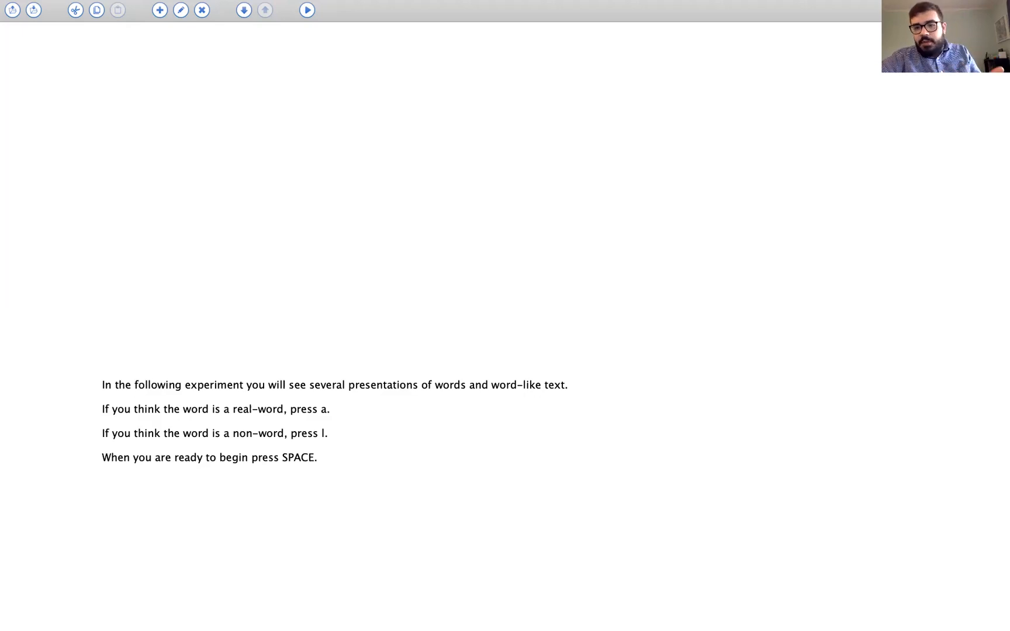
# Begin the trials from the instructions screen and answer all of them with a for words and l for nonwords until the run ends.
pyautogui.press('space')
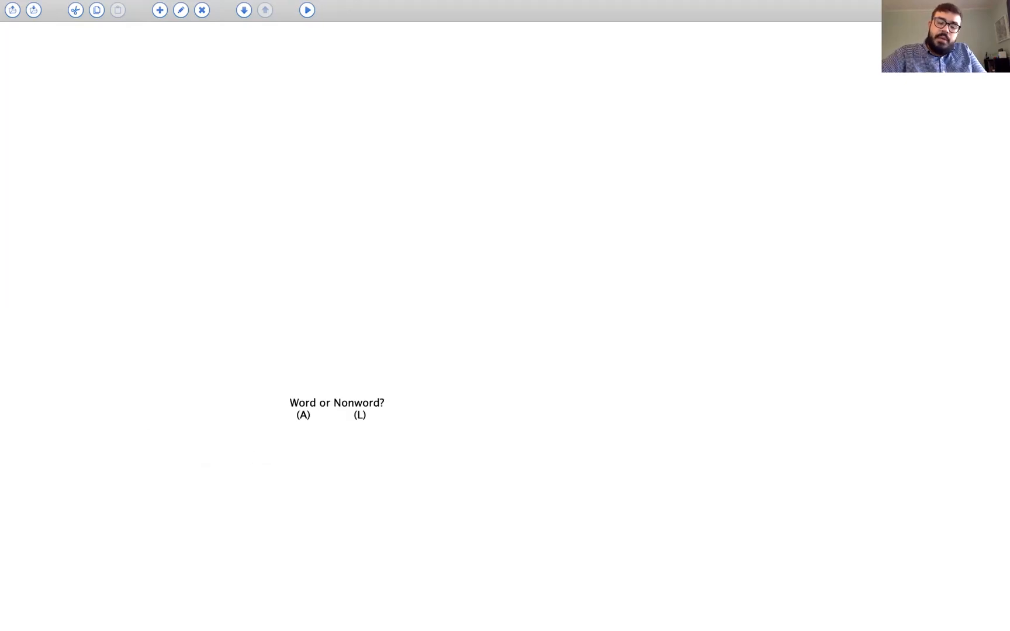
pyautogui.press('l')
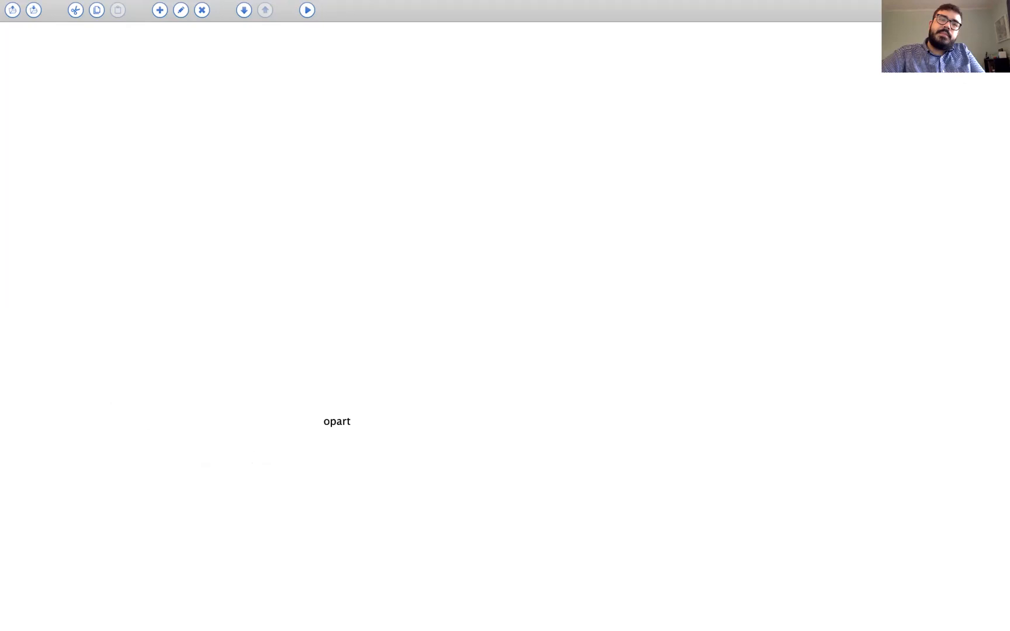
pyautogui.press('l')
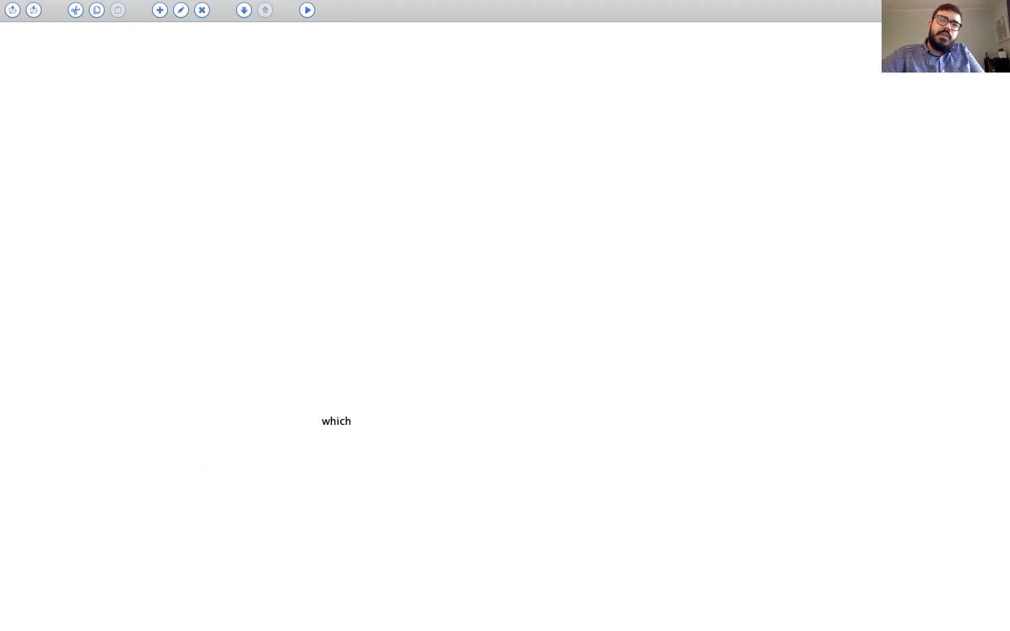
pyautogui.press('a')
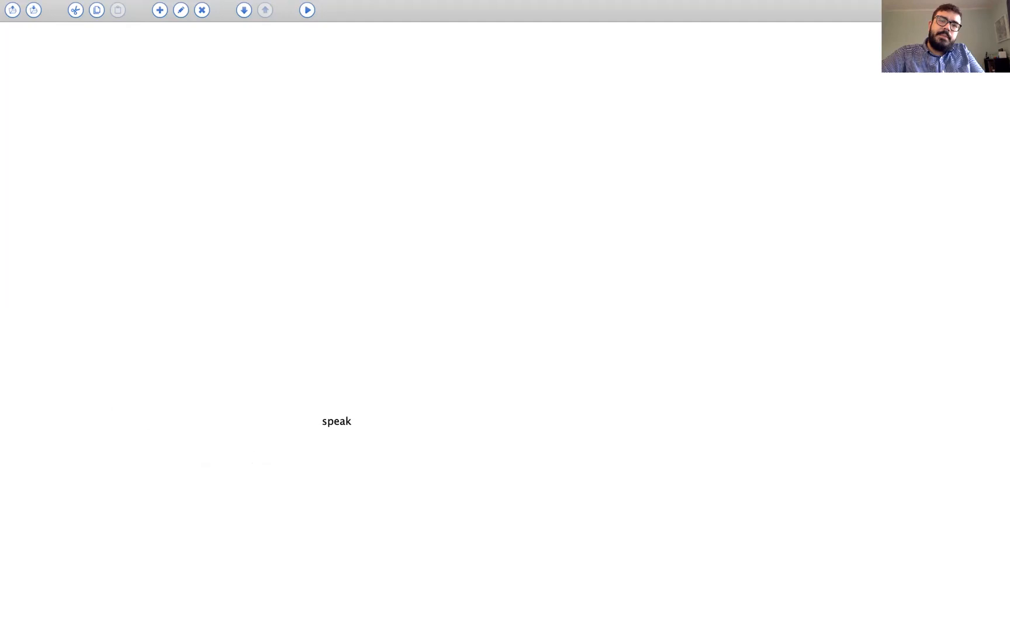
pyautogui.press('a')
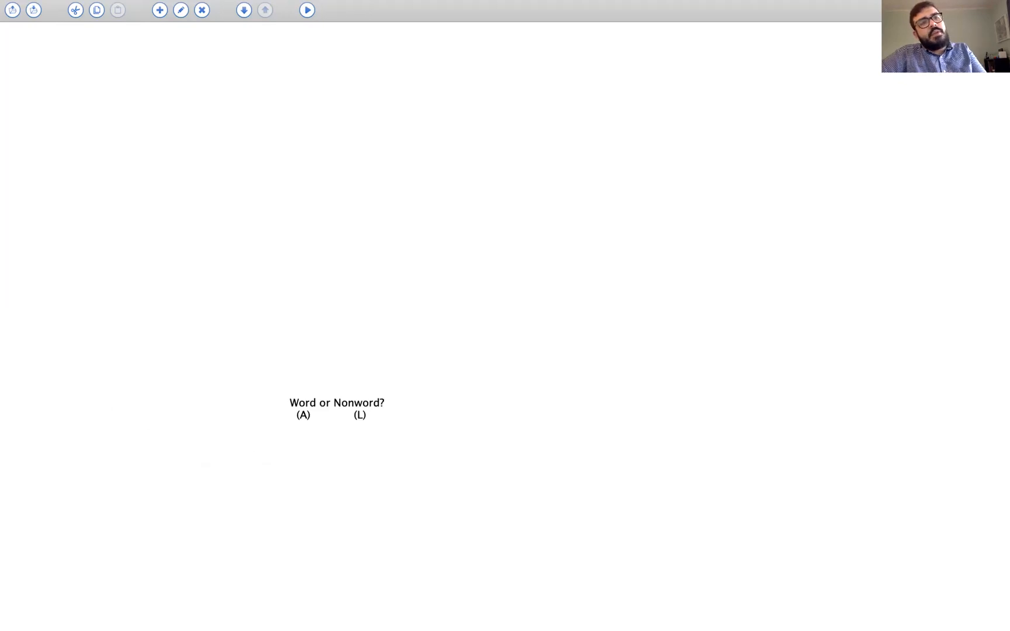
pyautogui.press('a')
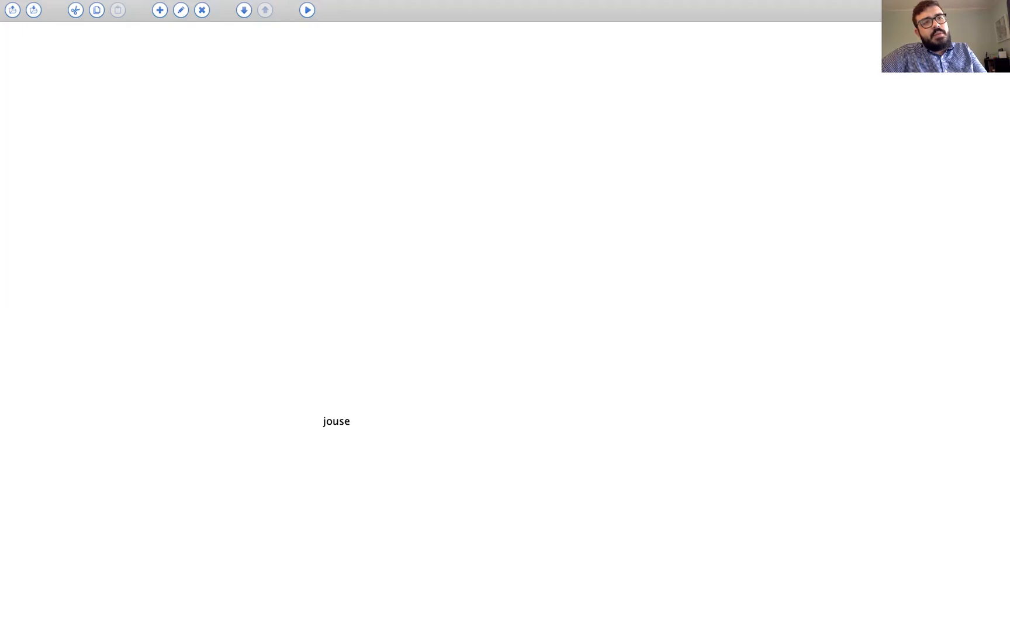
pyautogui.press('l')
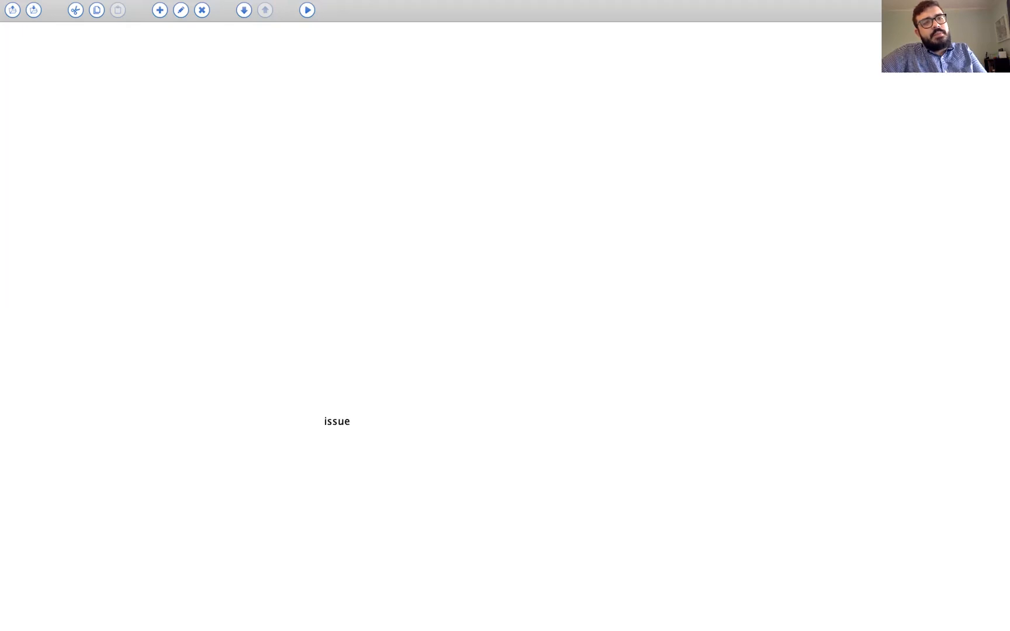
pyautogui.press('a')
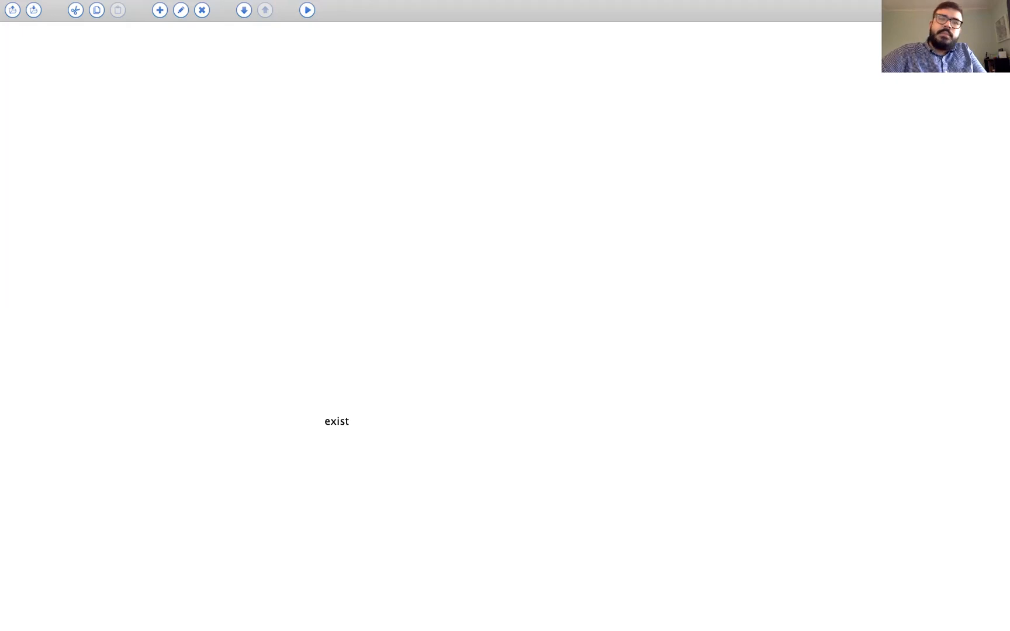
pyautogui.press('a')
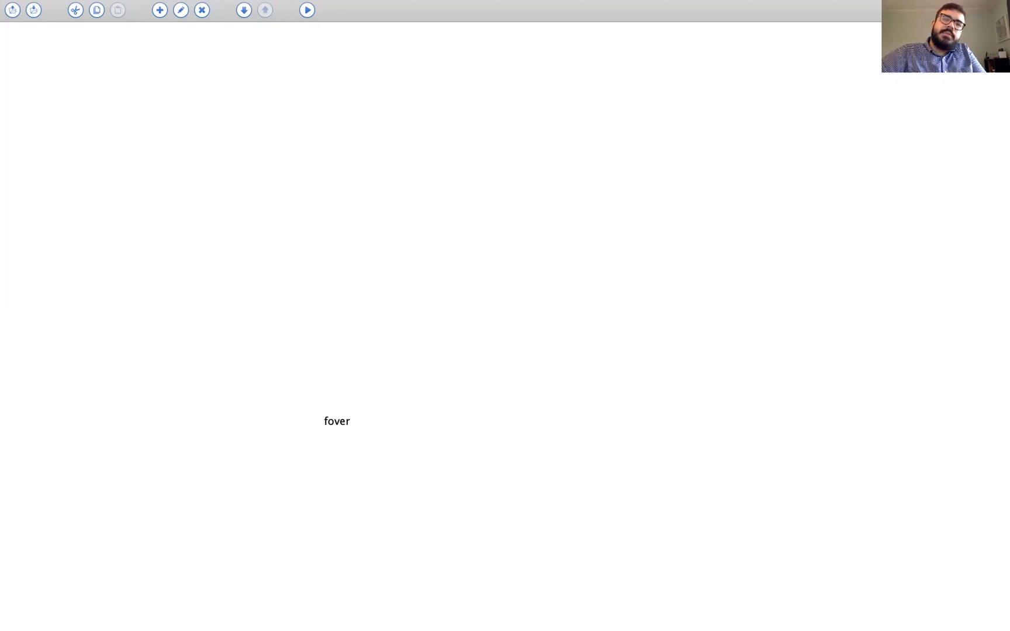
pyautogui.press('l')
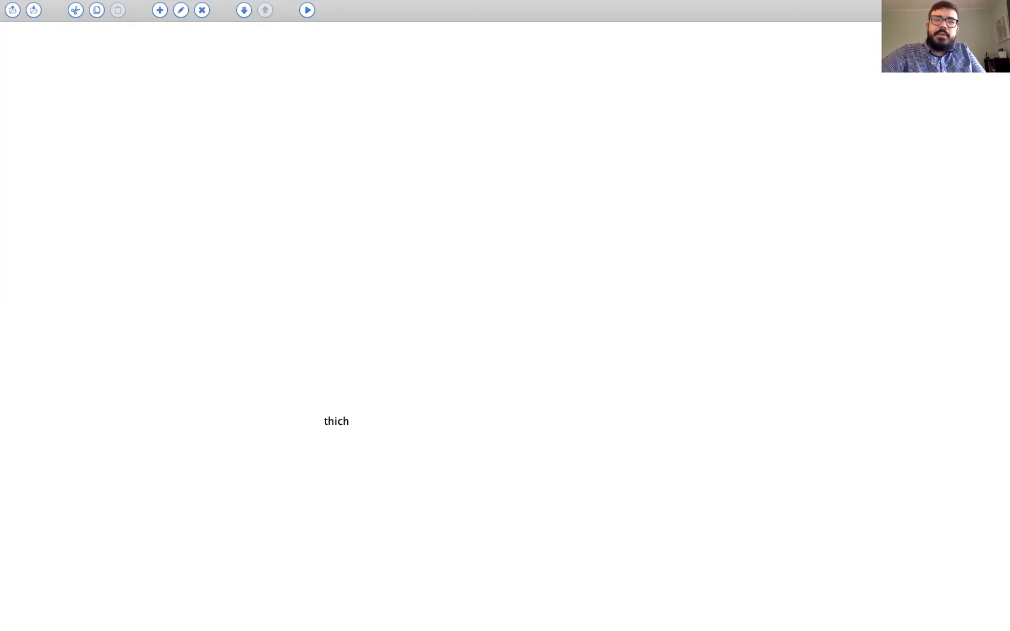
pyautogui.press('l')
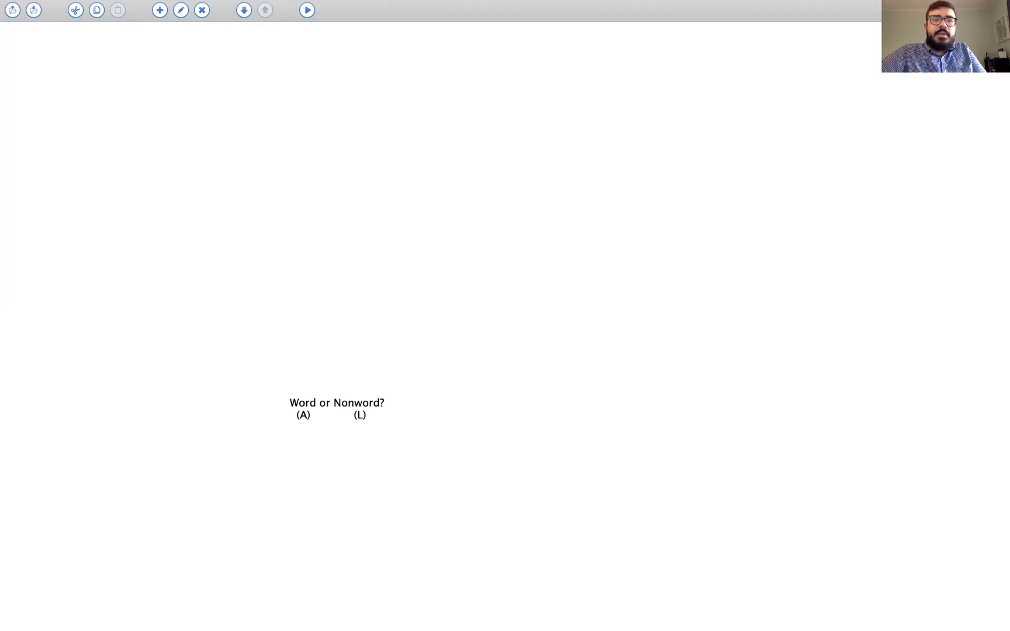
pyautogui.press('a')
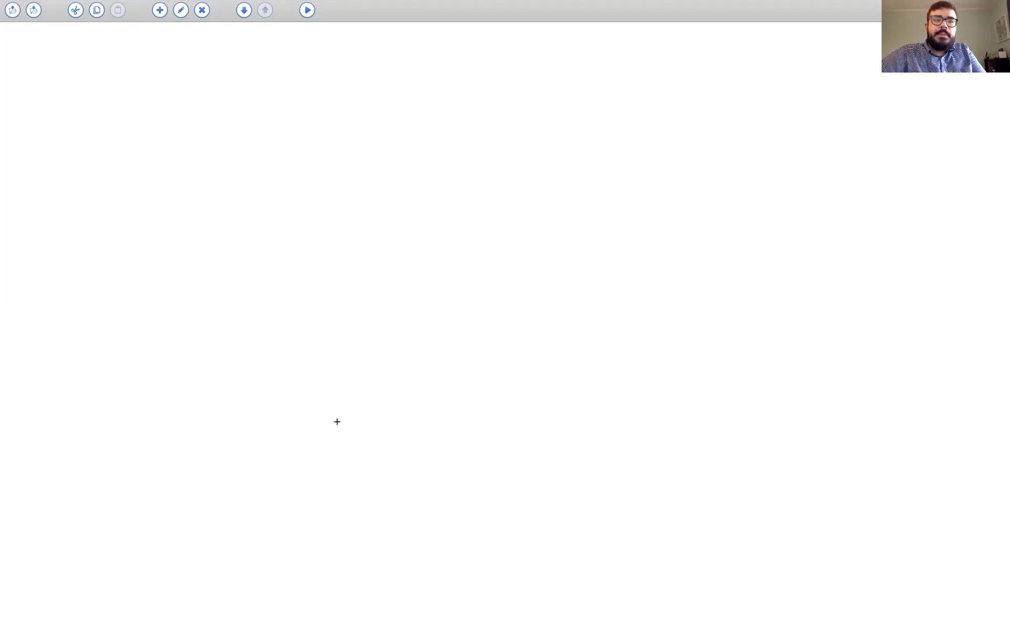
pyautogui.press('a')
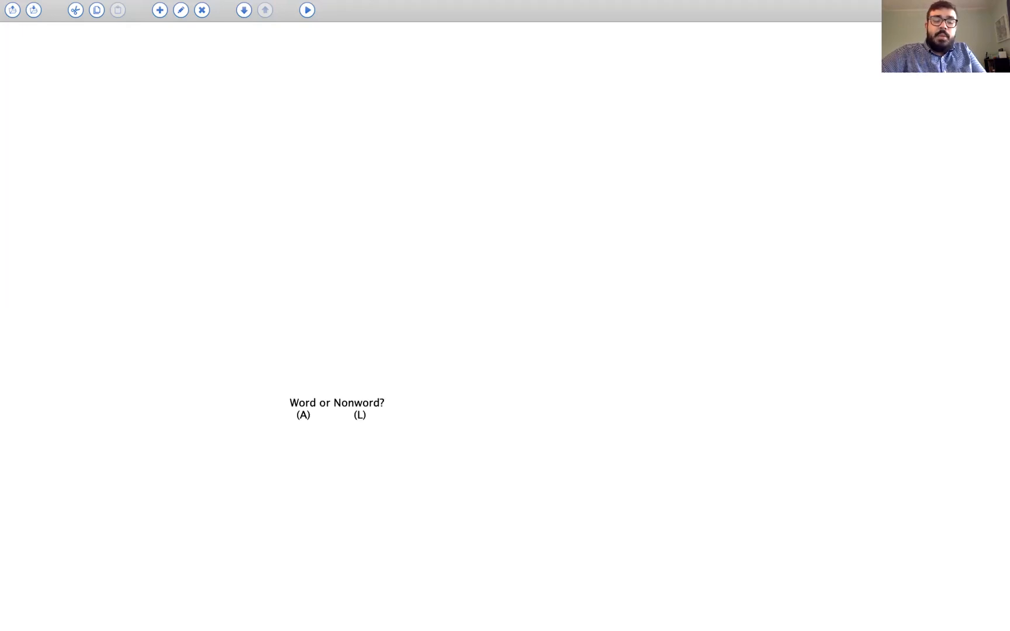
pyautogui.press('a')
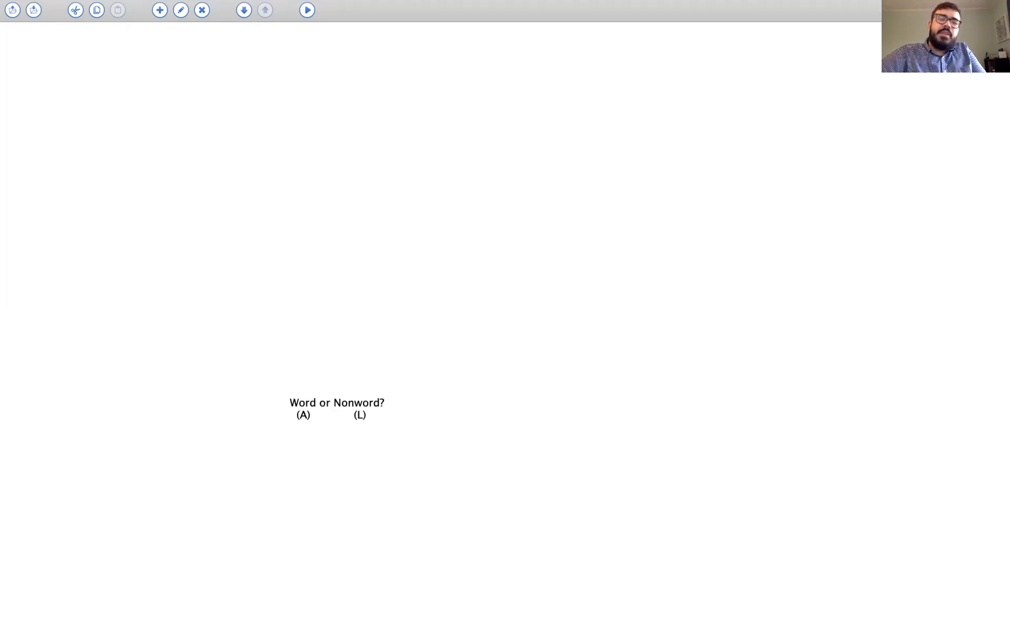
pyautogui.press('l')
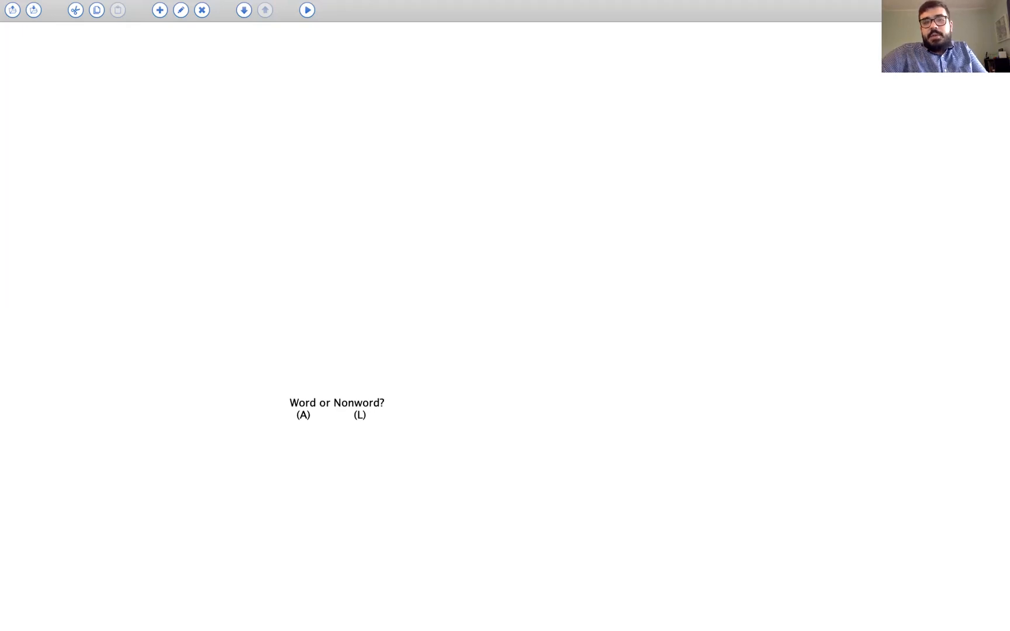
pyautogui.press('a')
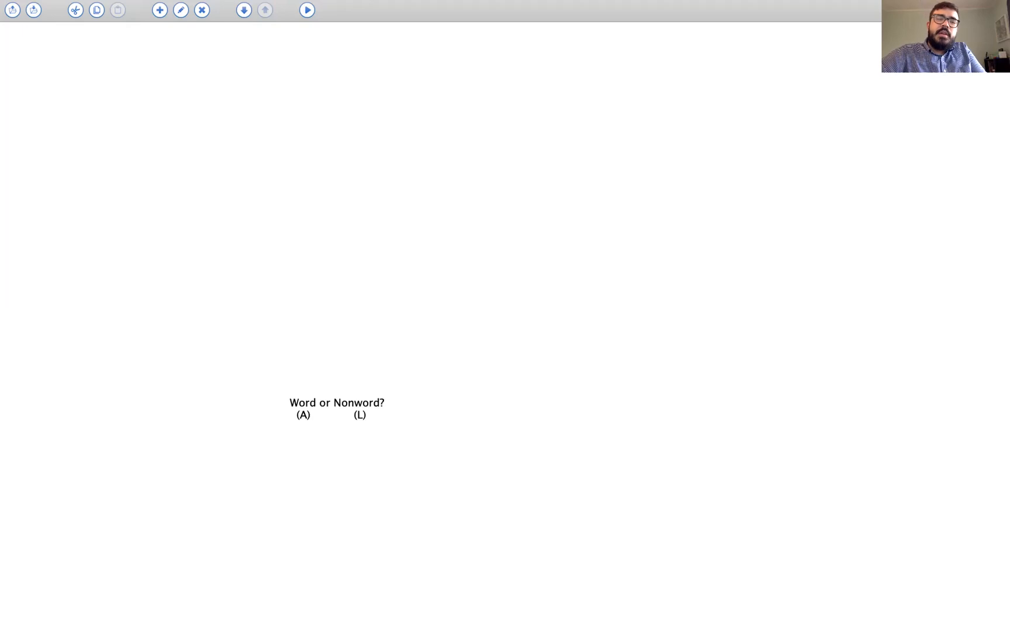
pyautogui.press('a')
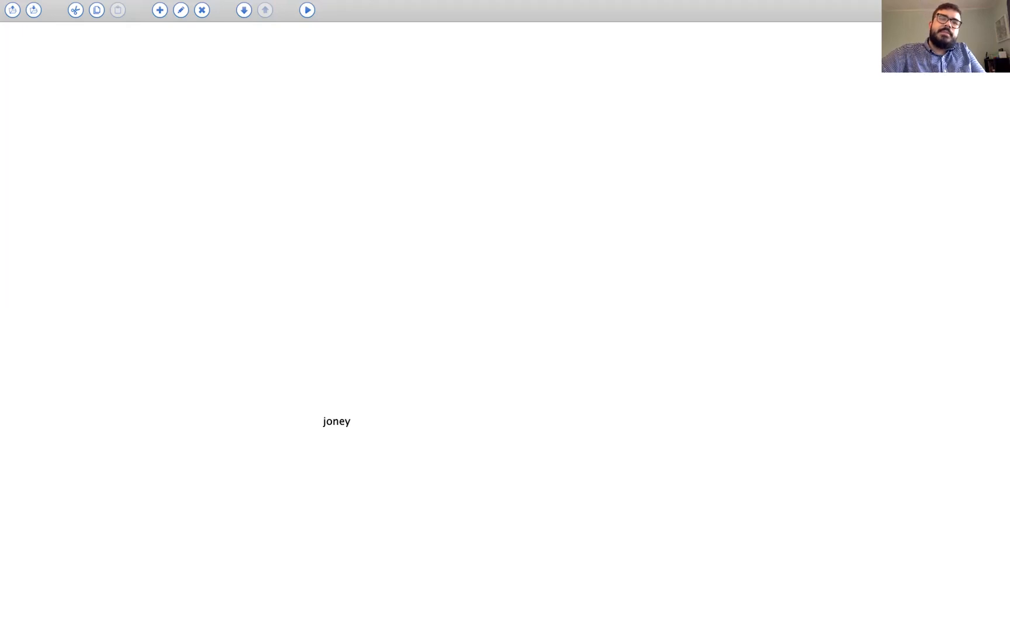
pyautogui.press('l')
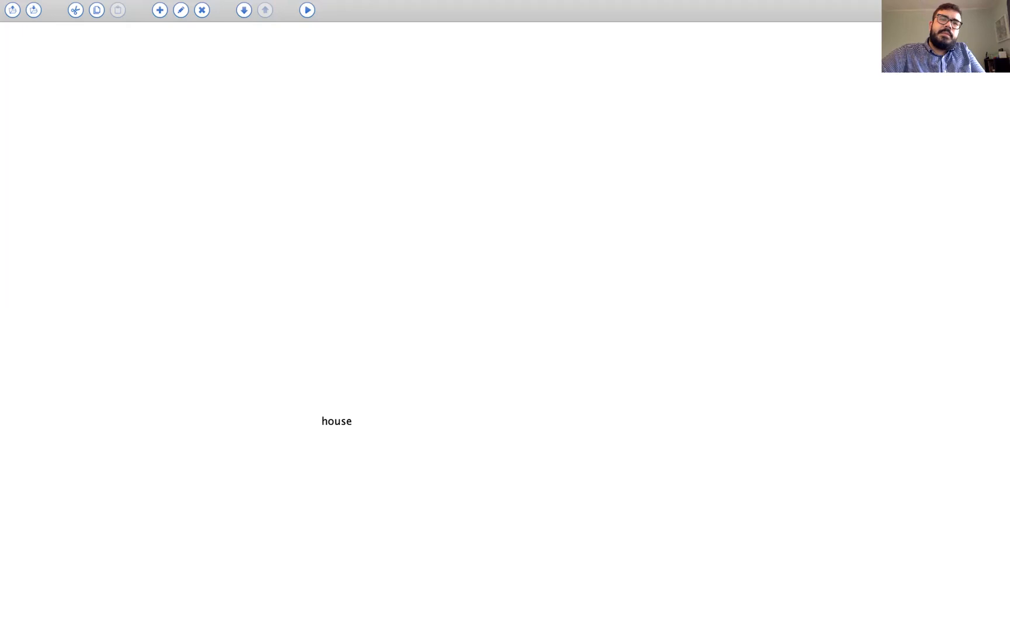
pyautogui.press('a')
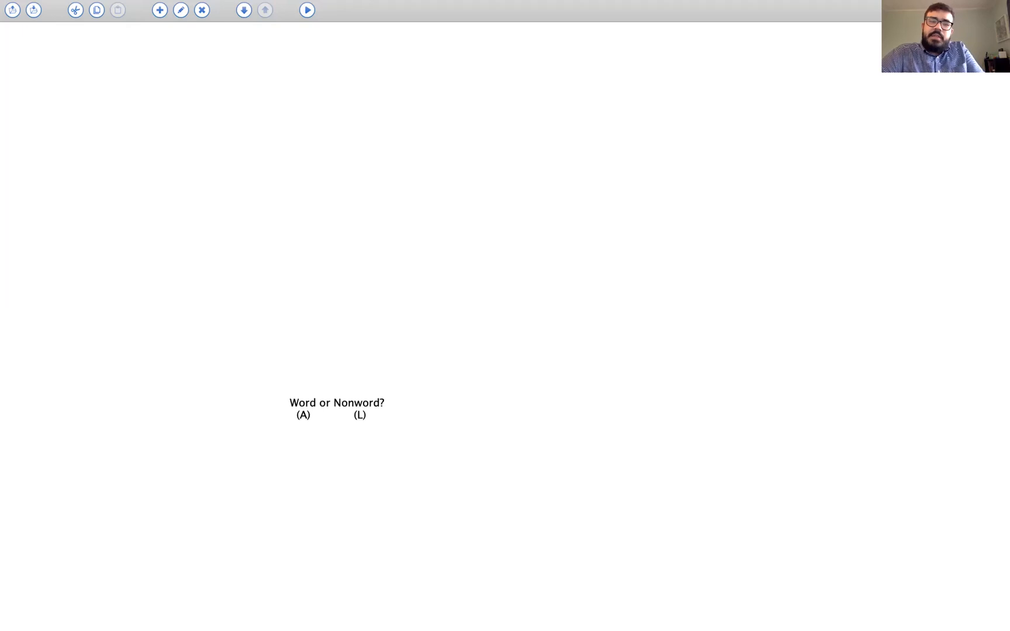
pyautogui.press('l')
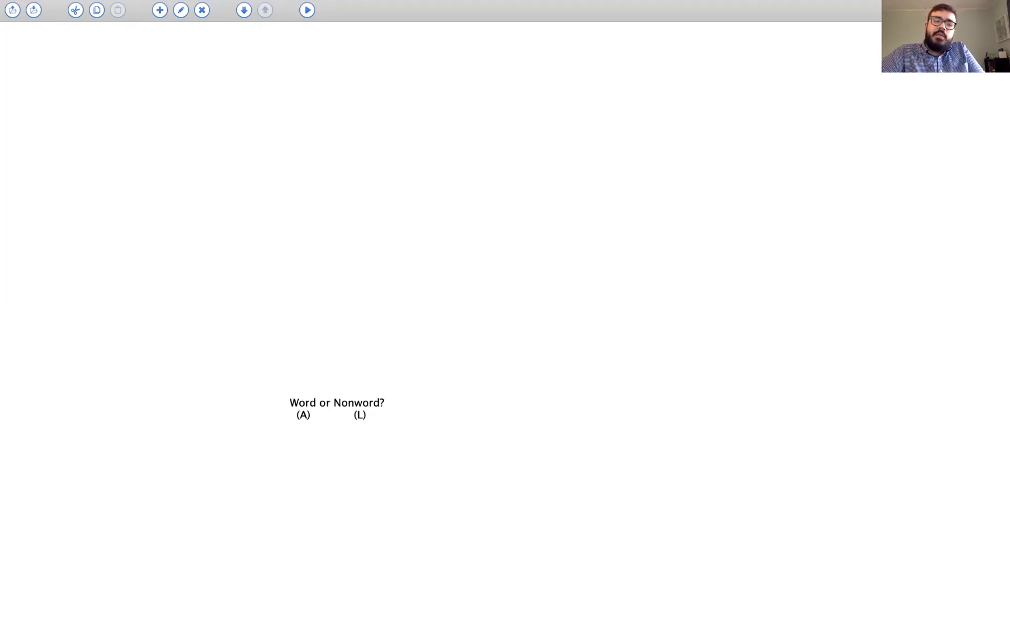
pyautogui.press('a')
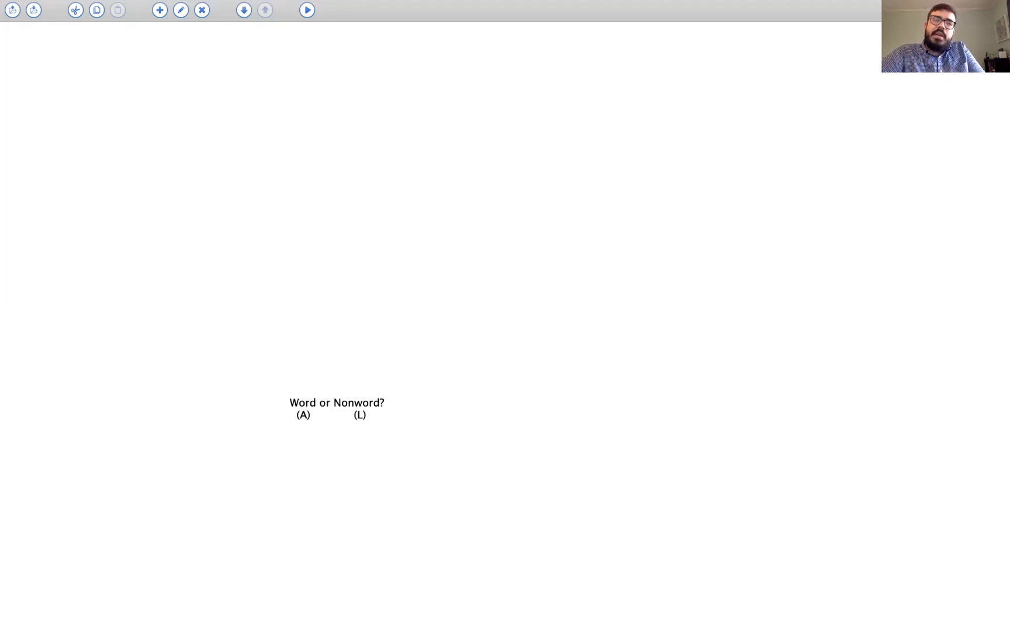
pyautogui.press('l')
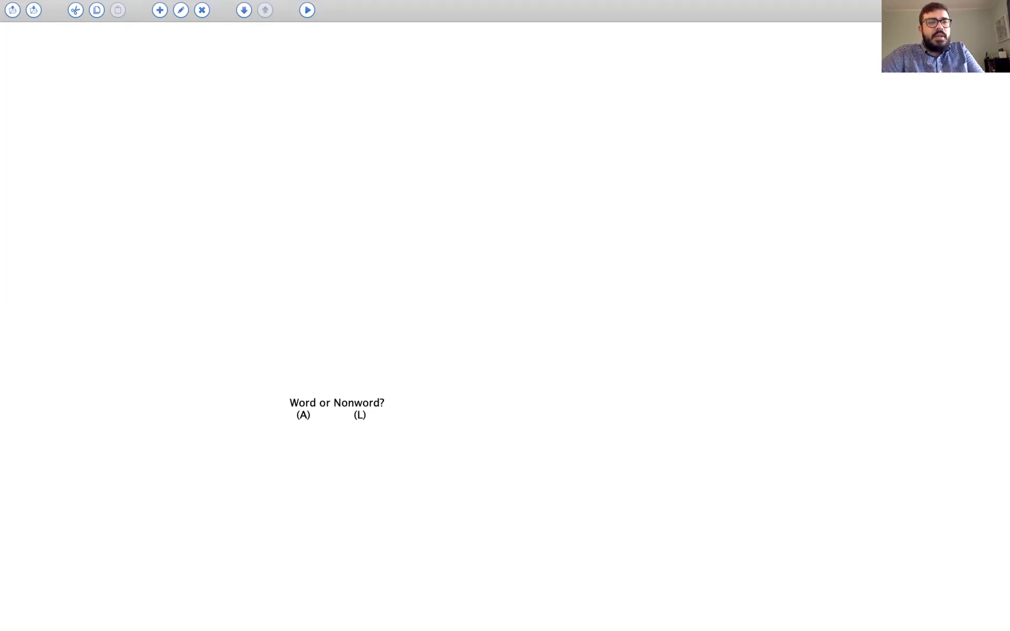
pyautogui.press('a')
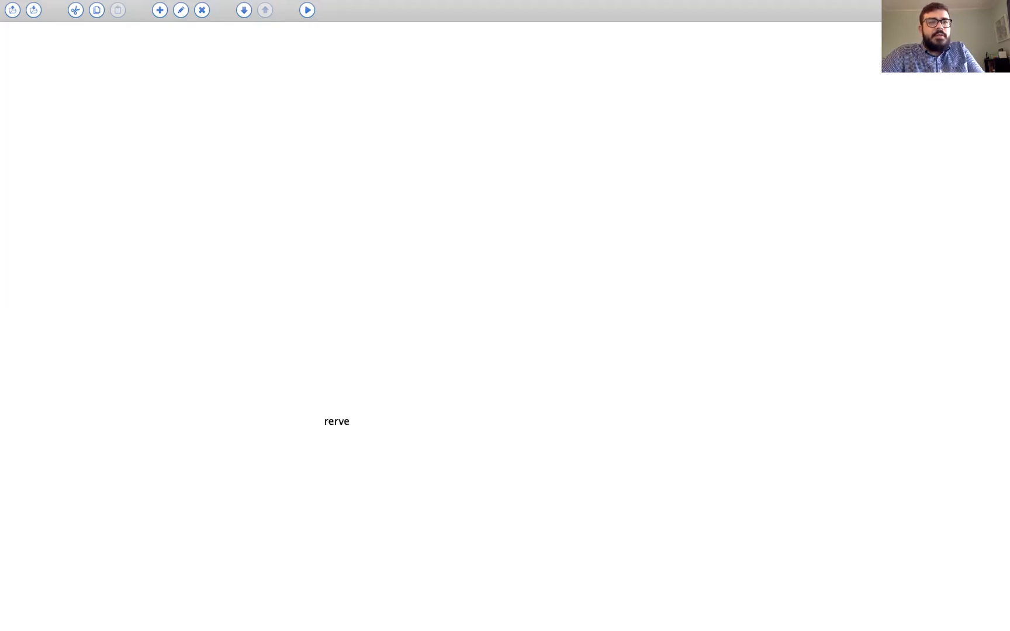
pyautogui.press('l')
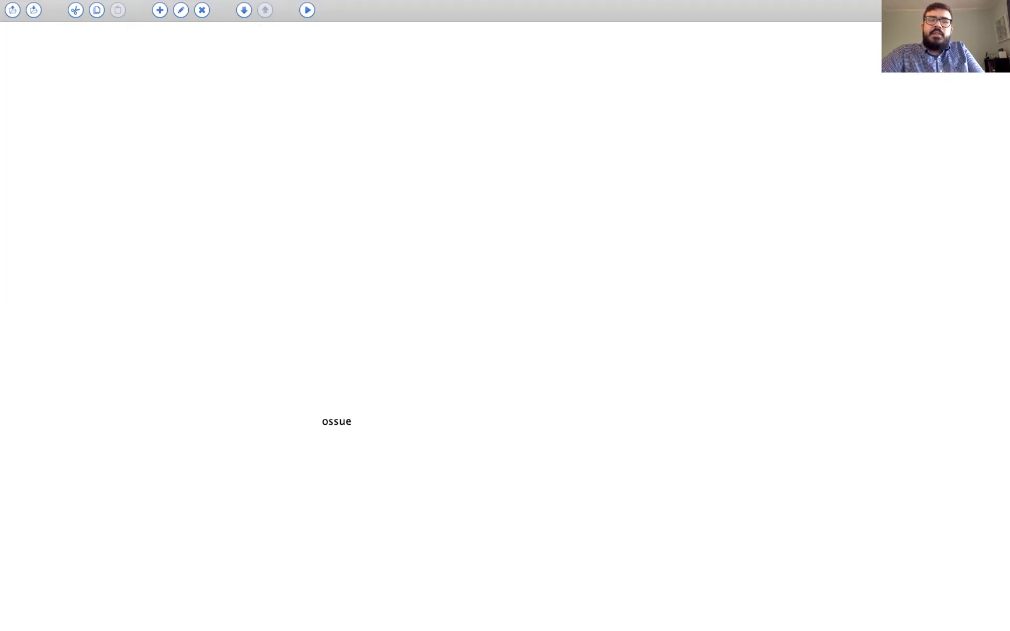
pyautogui.press('l')
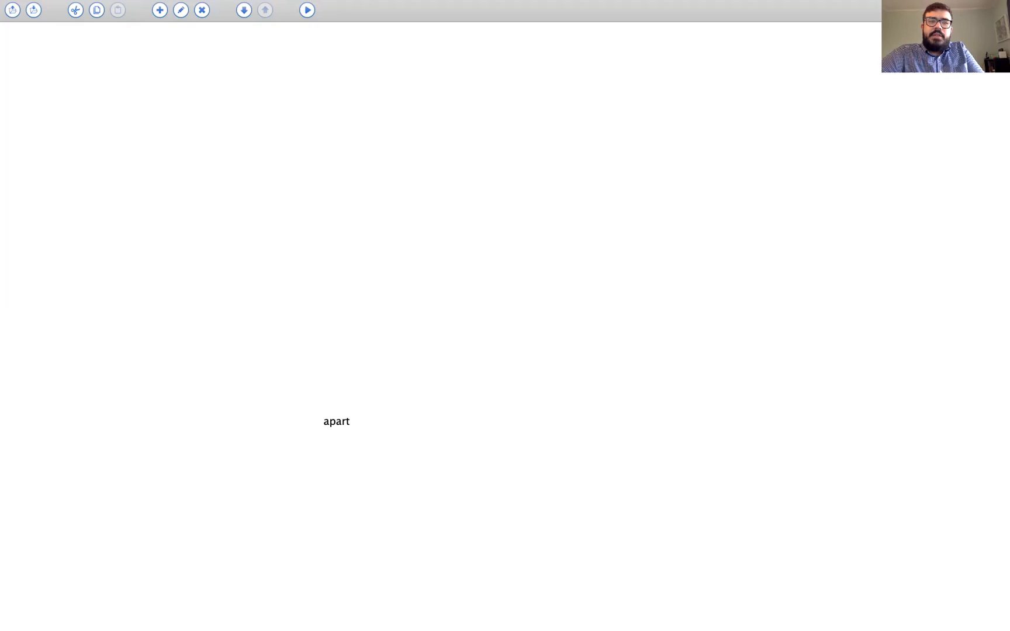
pyautogui.press('a')
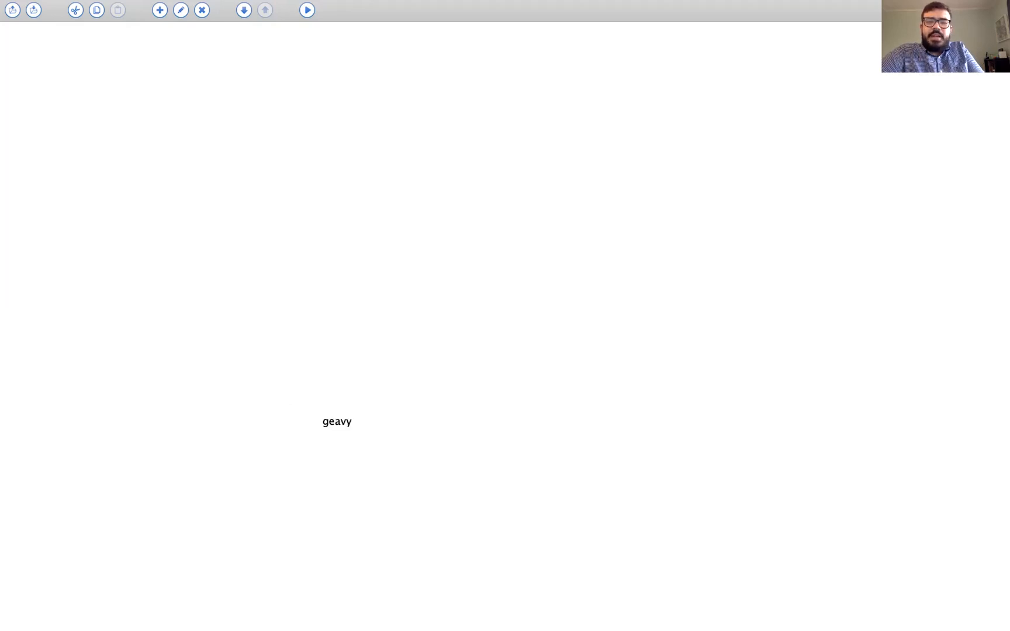
pyautogui.press('l')
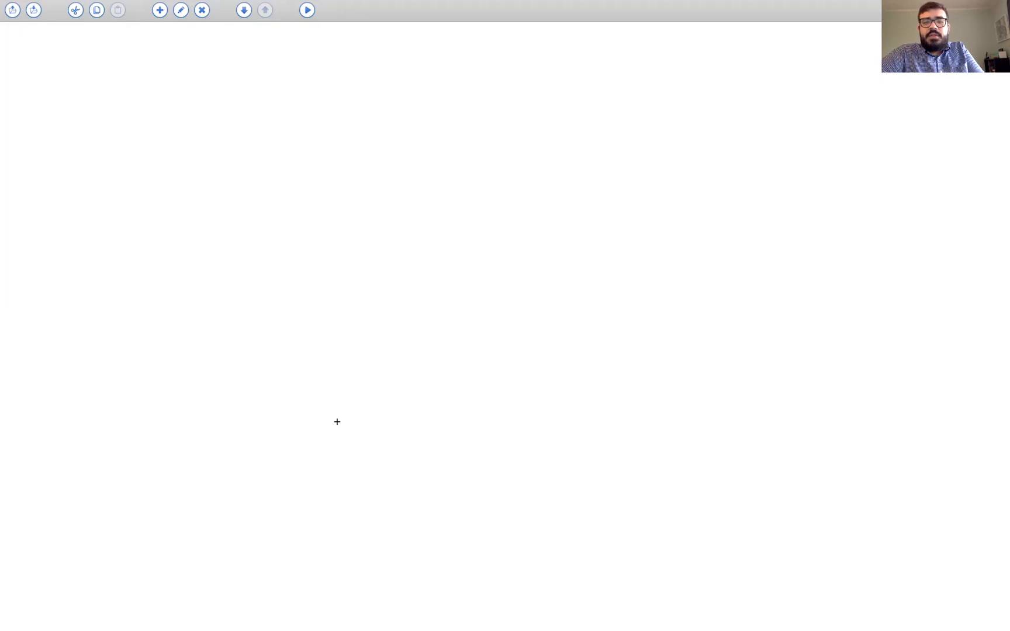
pyautogui.press('a')
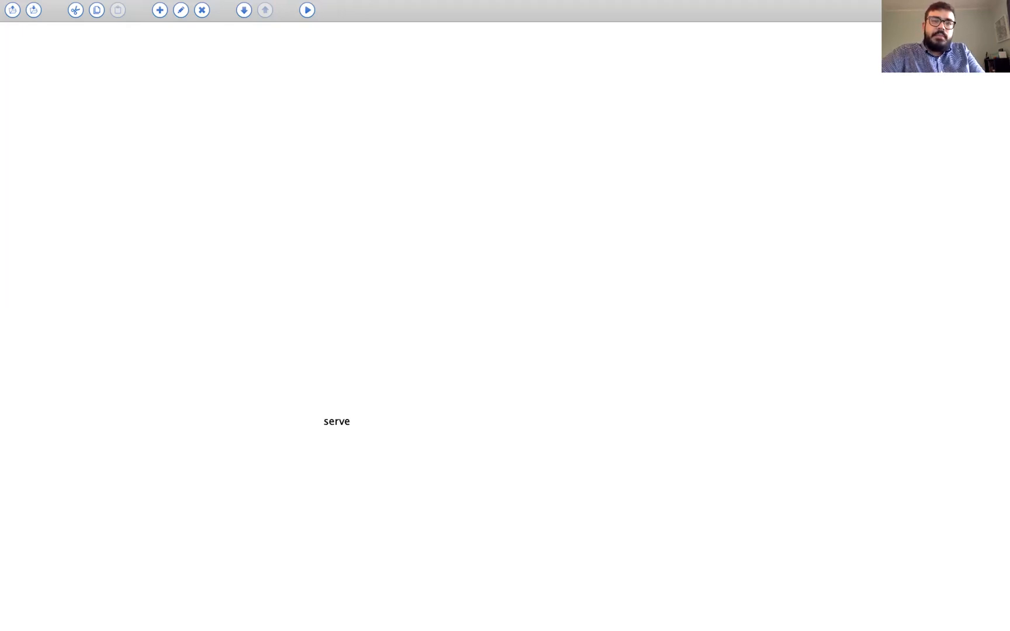
pyautogui.press('a')
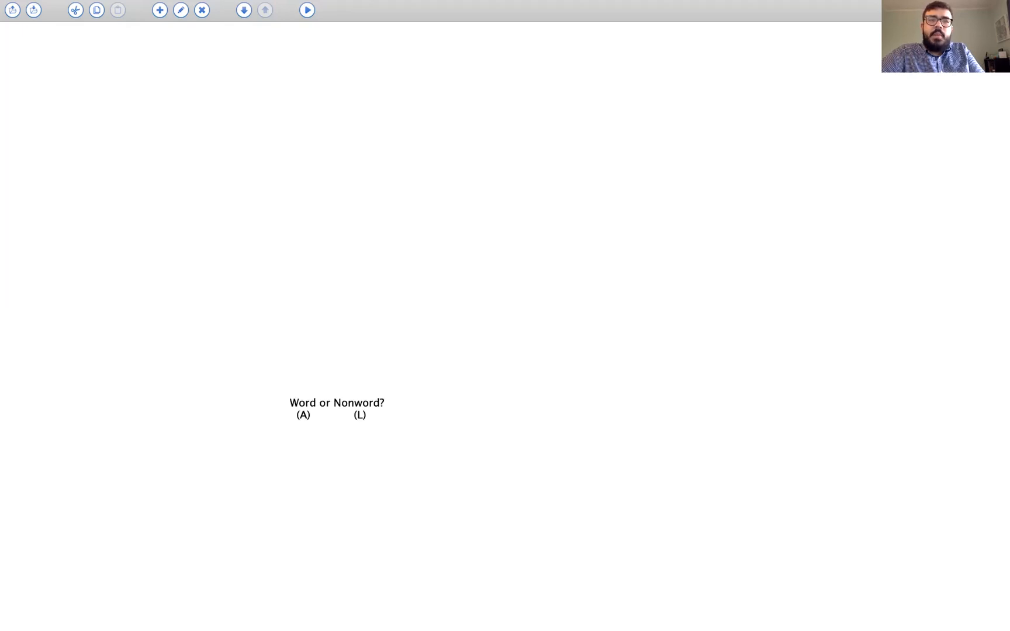
pyautogui.press('l')
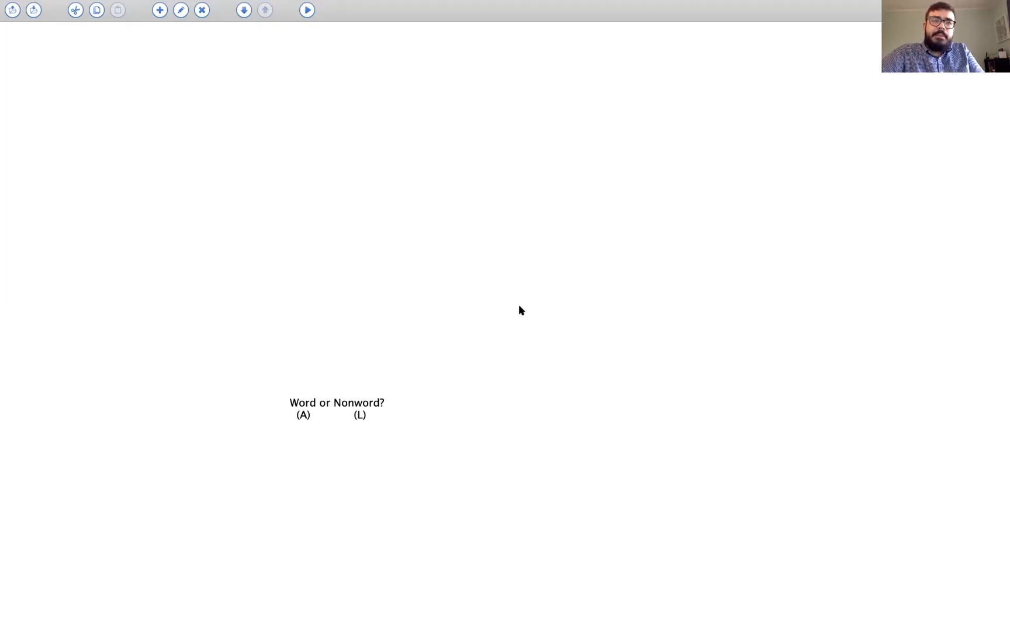
pyautogui.press('l')
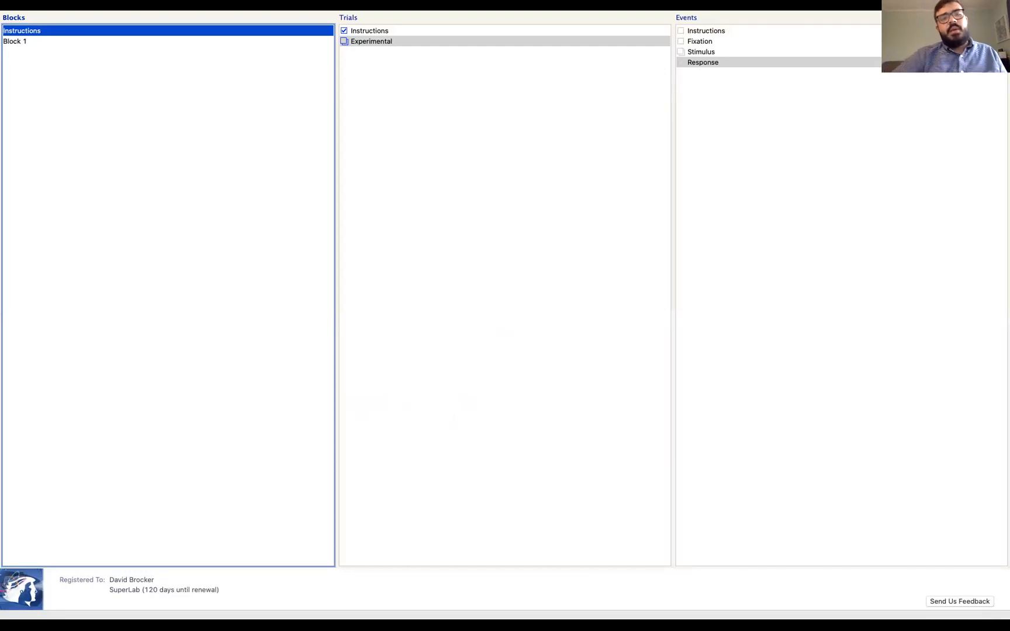
# Switch to Excel and delete the first three rows, holding the run's header information, from Sheet1 of Students.xls.
pyautogui.press('super+Tab')
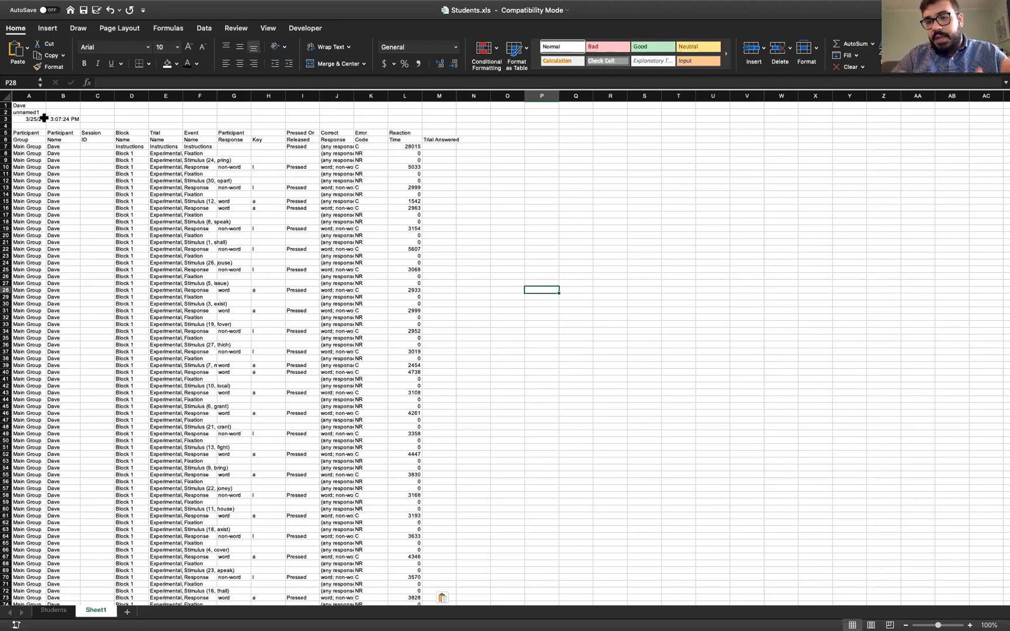
pyautogui.moveTo(6, 119); pyautogui.dragTo(5, 106)
pyautogui.rightClick(5, 105)
pyautogui.click(28, 169)
pyautogui.click(69, 167)
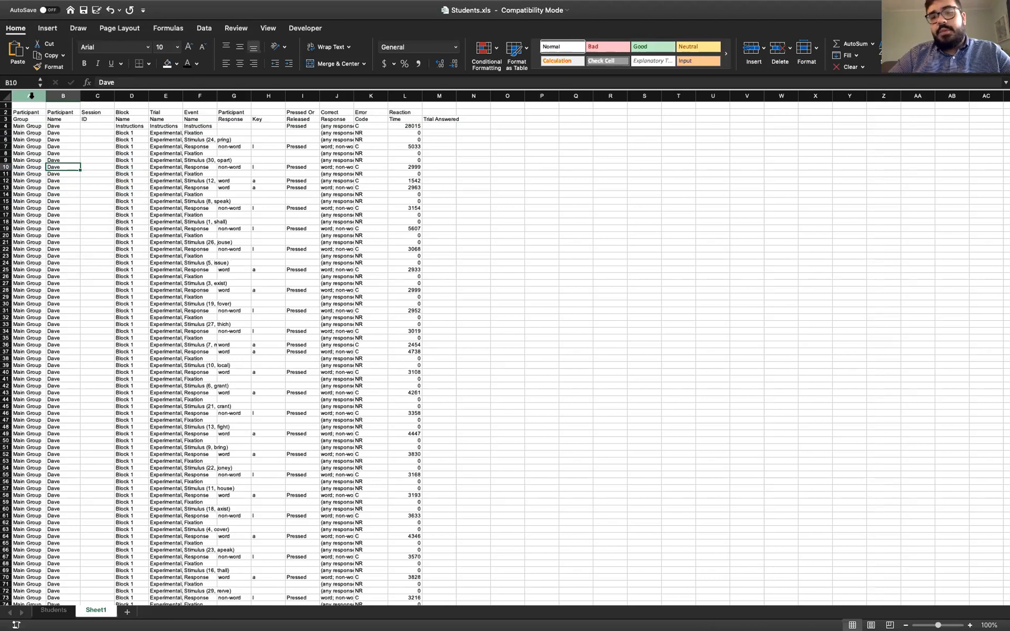
# Delete the Participant Group column from the collected data in Sheet1.
pyautogui.click(32, 95)
pyautogui.rightClick(32, 95)
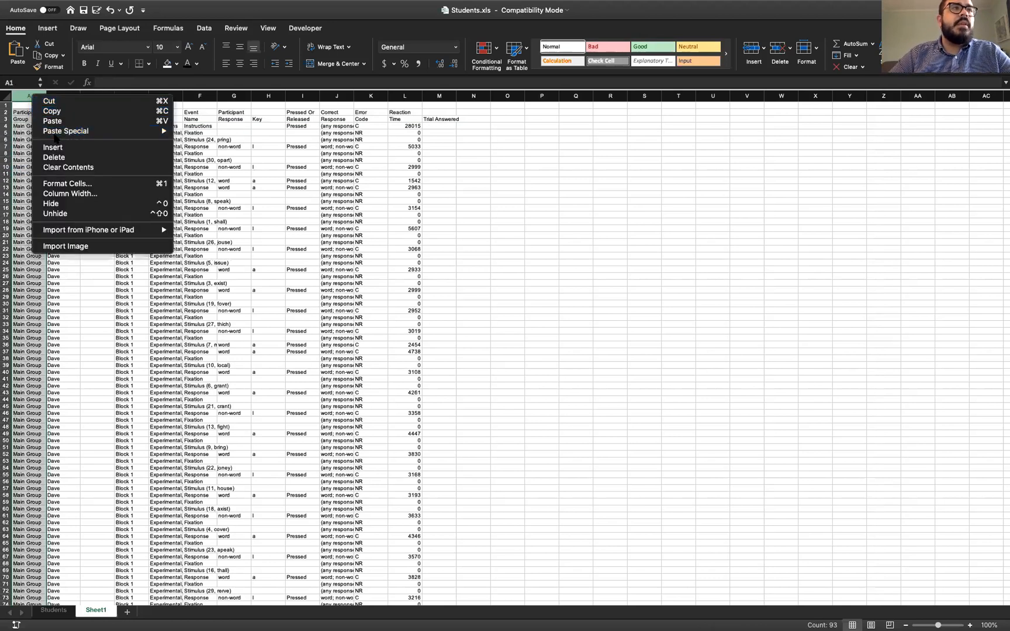
pyautogui.click(58, 157)
pyautogui.click(117, 140)
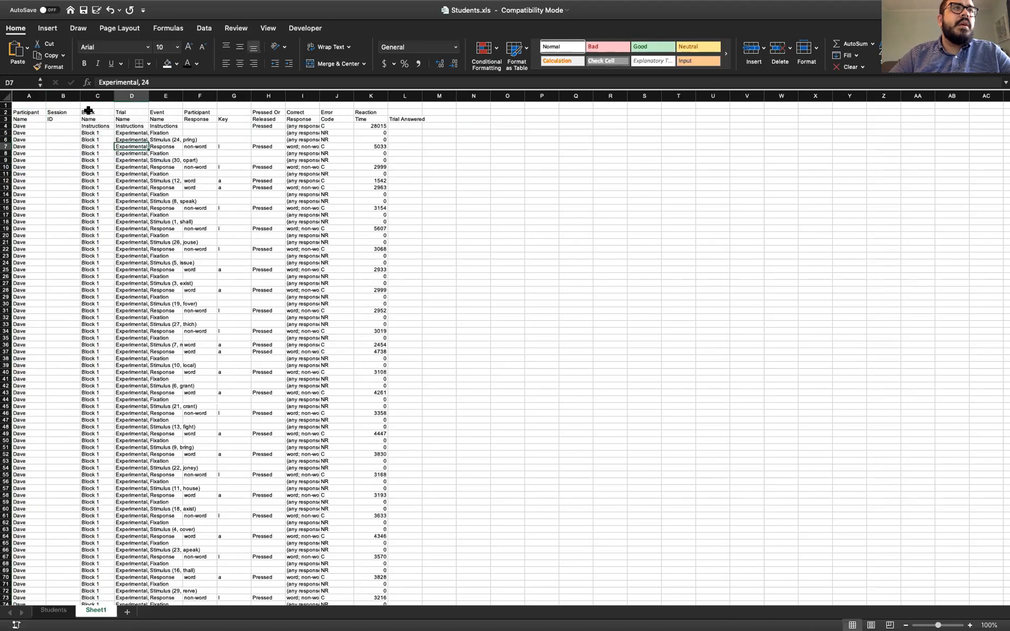
# Delete the Session ID column from the collected data in Sheet1.
pyautogui.click(74, 98)
pyautogui.moveTo(74, 98); pyautogui.dragTo(75, 100)
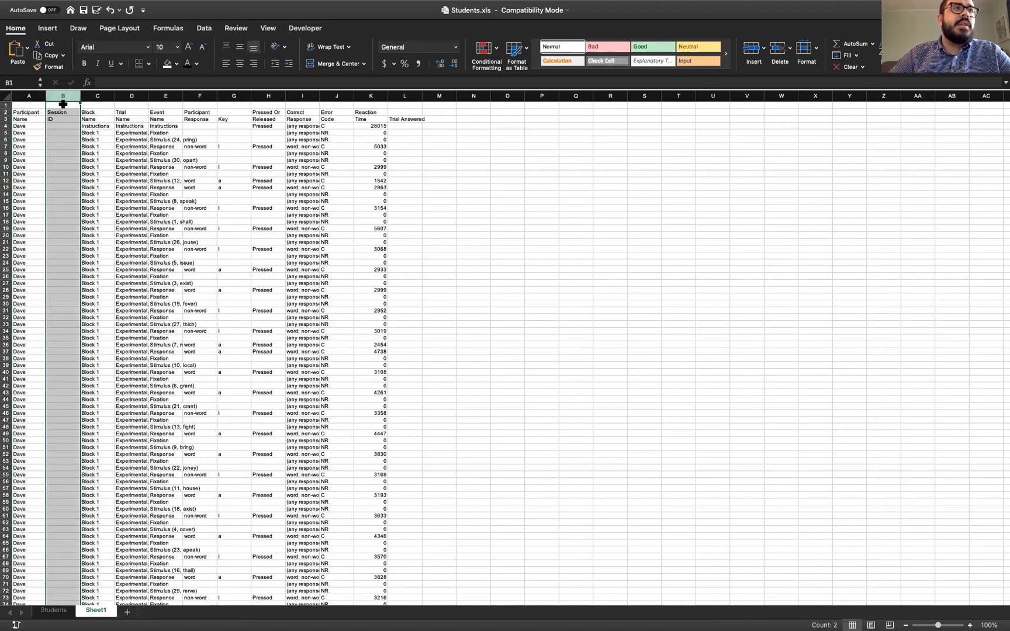
pyautogui.rightClick(65, 98)
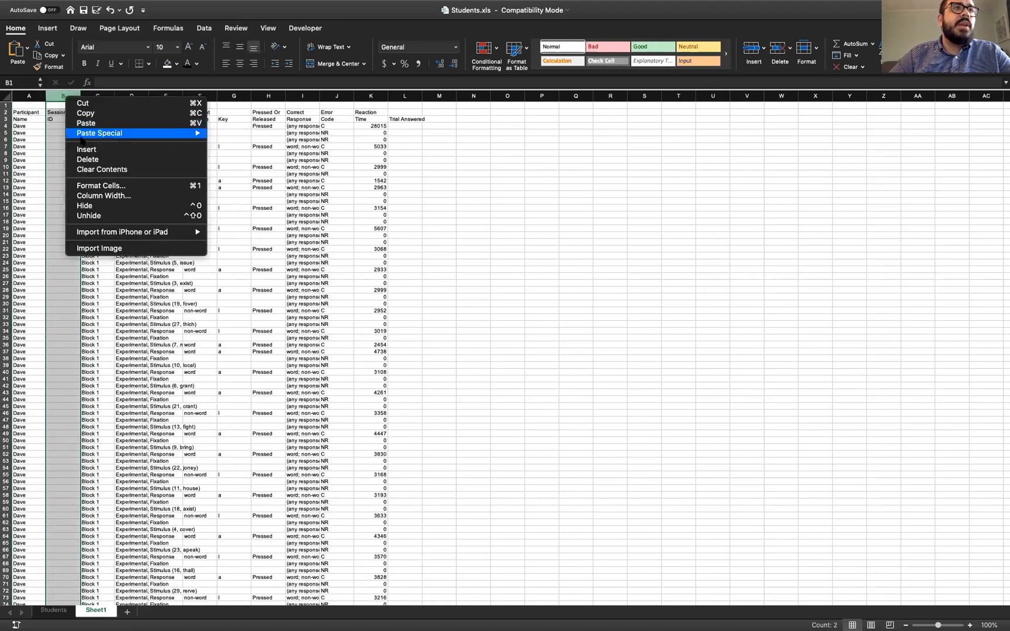
pyautogui.click(84, 162)
pyautogui.click(95, 146)
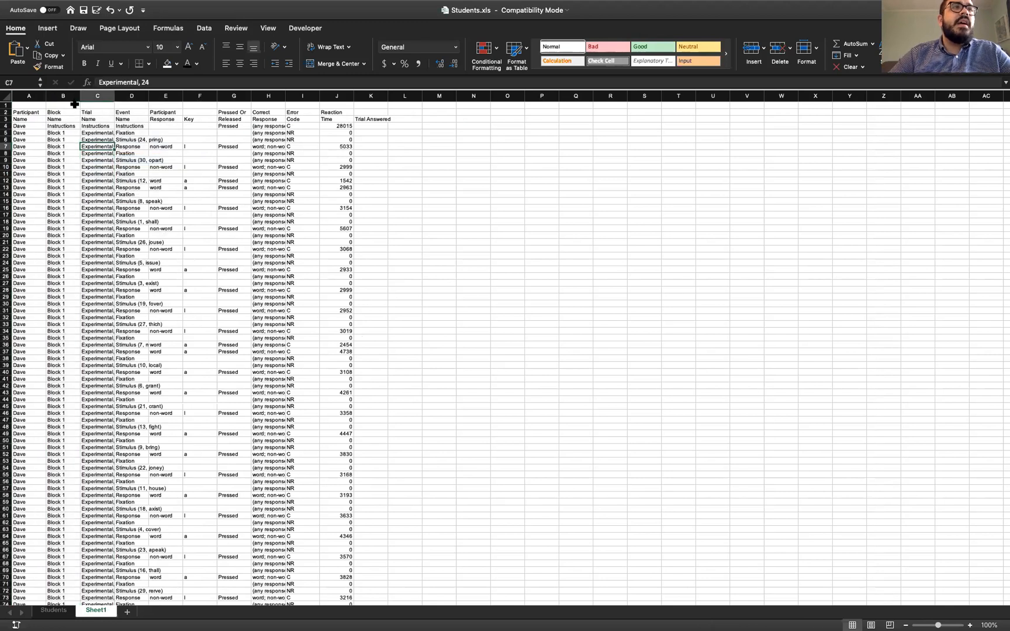
# Delete the Block Name and Trial Name columns together from the data sheet.
pyautogui.moveTo(70, 98); pyautogui.dragTo(85, 92)
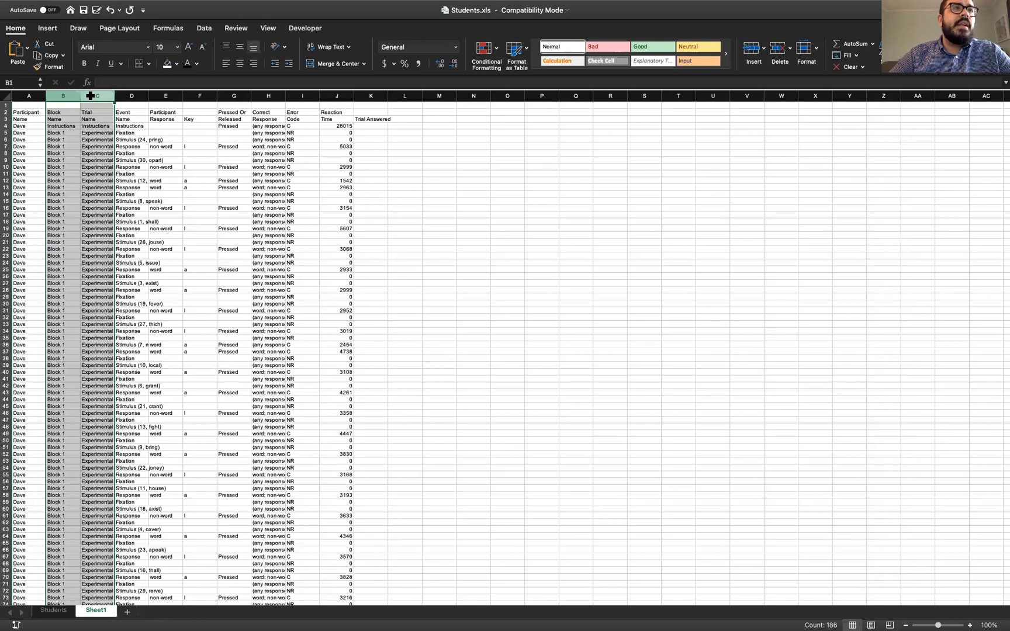
pyautogui.rightClick(91, 95)
pyautogui.click(113, 157)
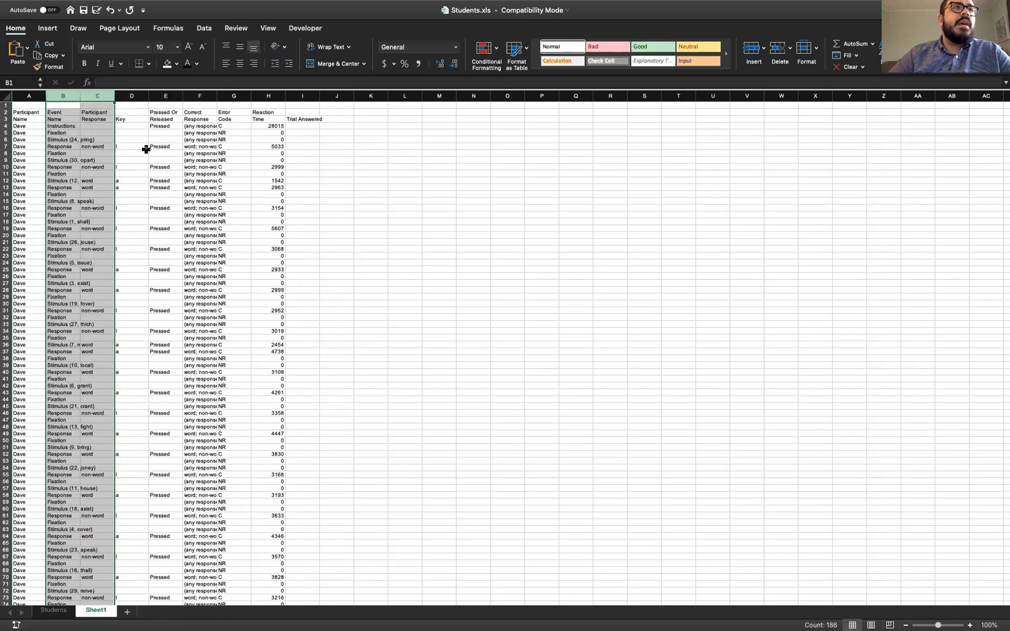
pyautogui.click(140, 153)
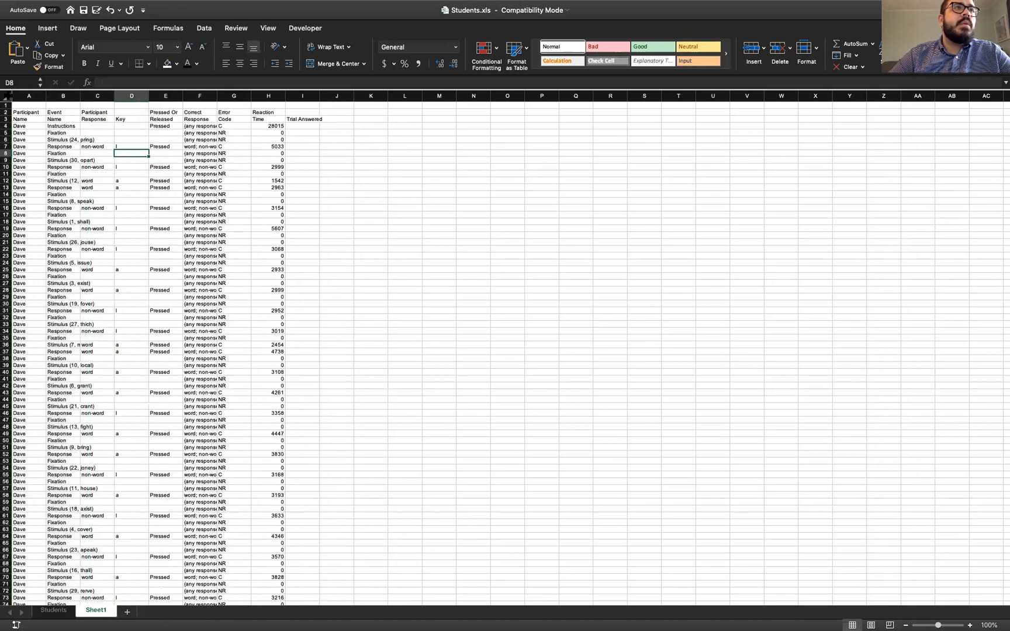
# Resize the columns across the whole sheet so that the full event names and responses fit.
pyautogui.click(6, 96)
pyautogui.doubleClick(80, 94)
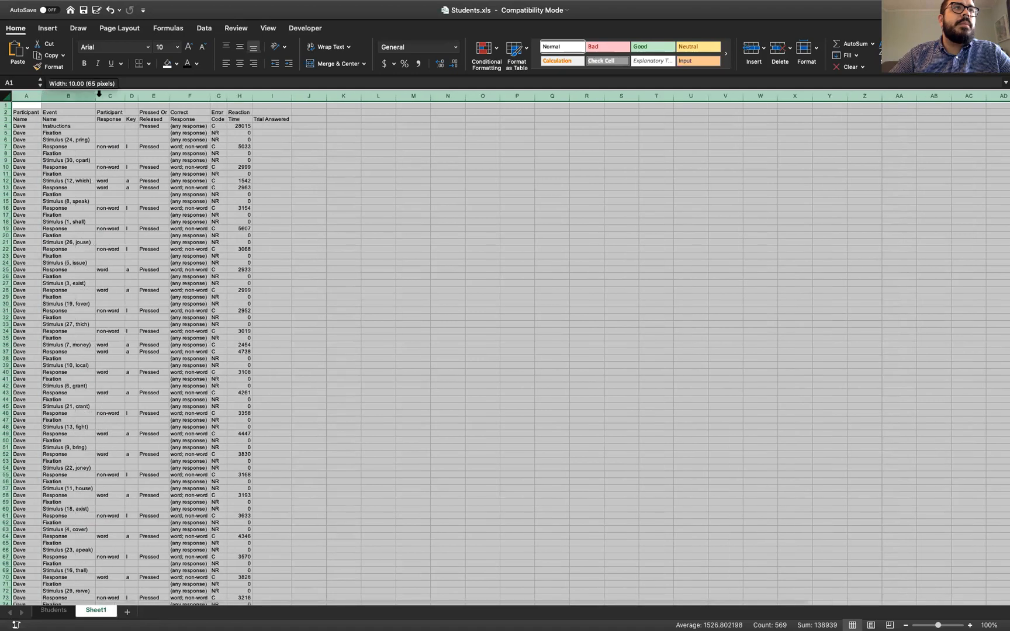
pyautogui.moveTo(94, 94); pyautogui.dragTo(96, 95)
pyautogui.click(96, 94)
pyautogui.moveTo(175, 94); pyautogui.dragTo(150, 94)
pyautogui.click(251, 133)
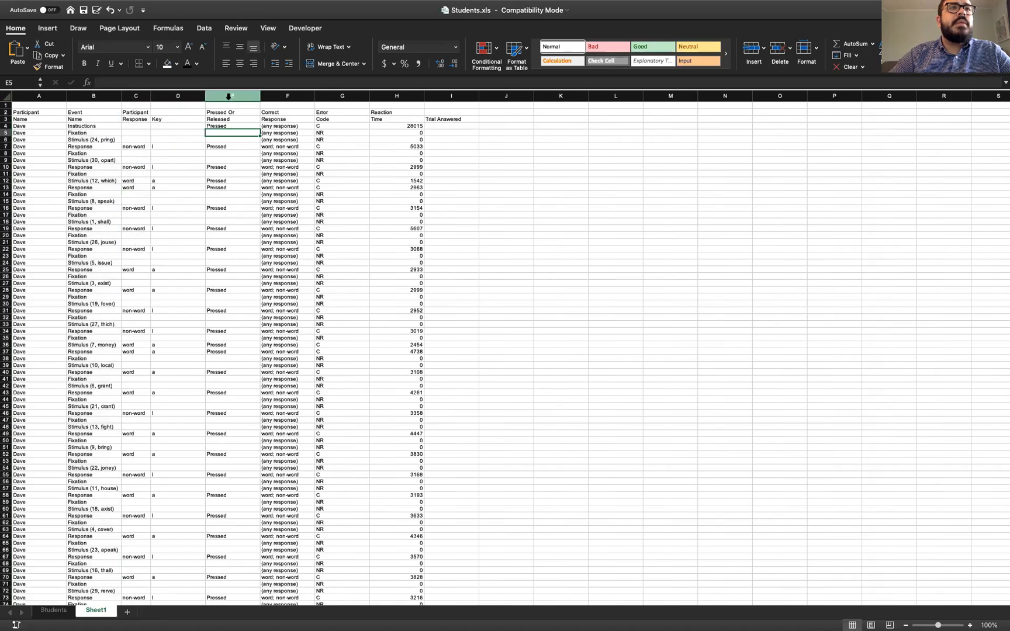
# Delete the Key, Pressed Or Released, Correct Response and Error Code columns together.
pyautogui.click(219, 96)
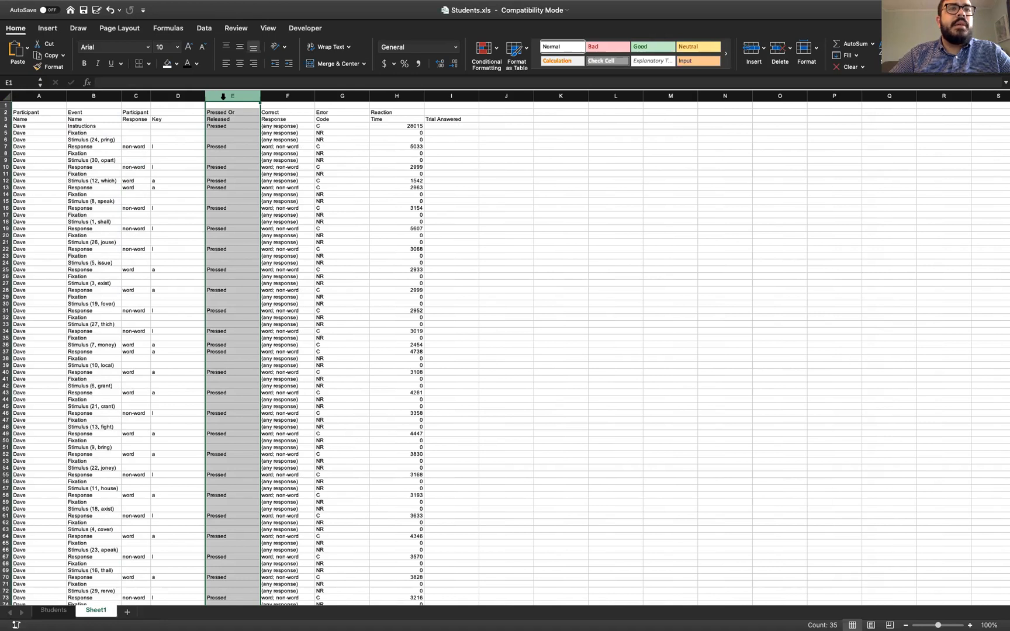
pyautogui.click(235, 125)
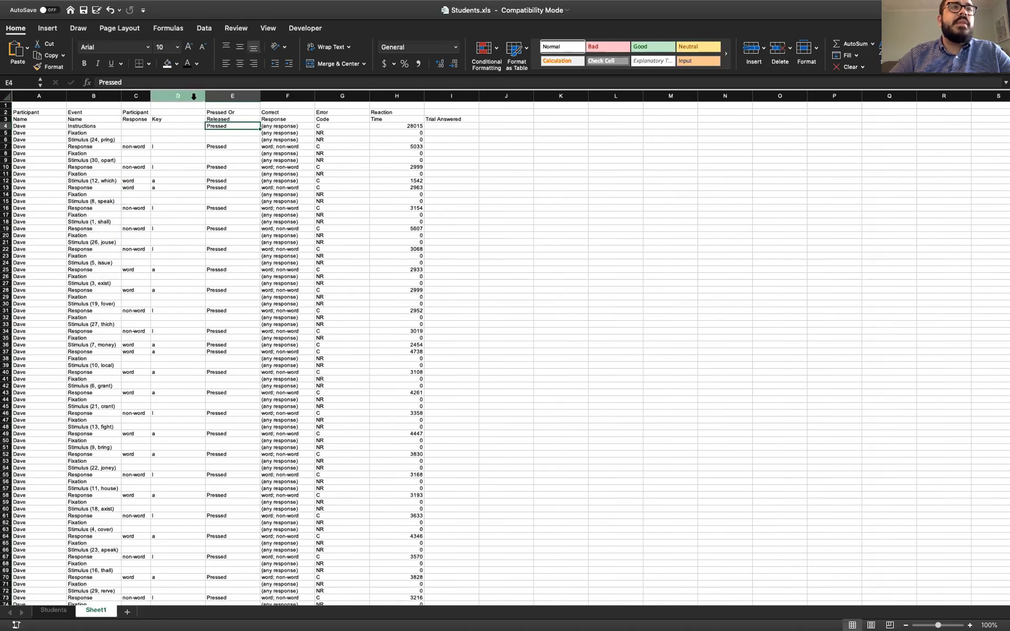
pyautogui.moveTo(193, 97); pyautogui.dragTo(331, 92)
pyautogui.rightClick(331, 93)
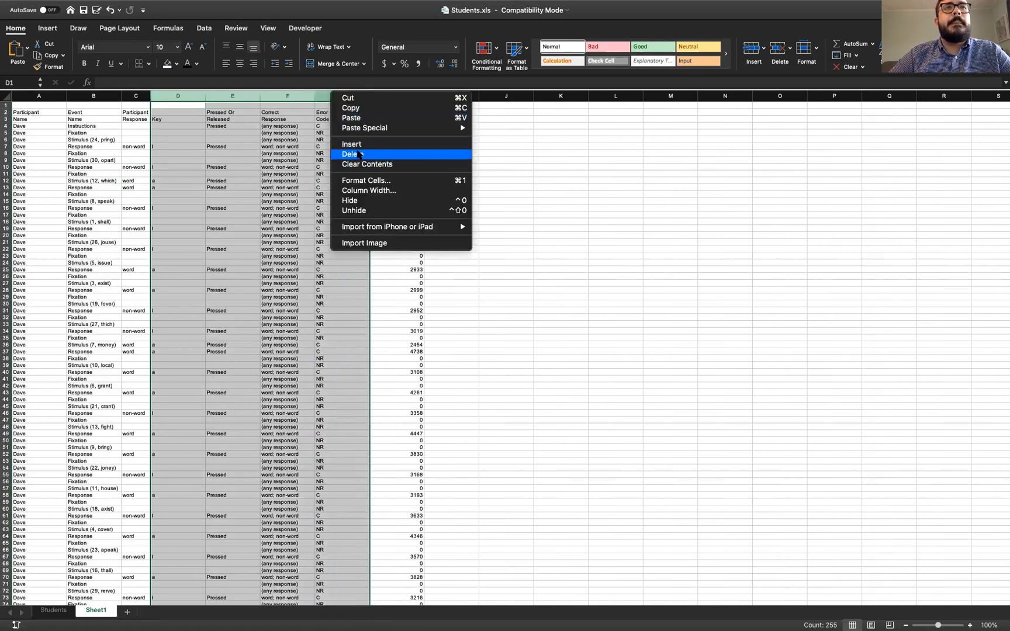
pyautogui.click(351, 154)
pyautogui.click(221, 155)
# Clear the Trial Answered heading, then put Reaction Time into D2 of a widened column D and clear the leftover heading word in D3.
pyautogui.click(232, 118)
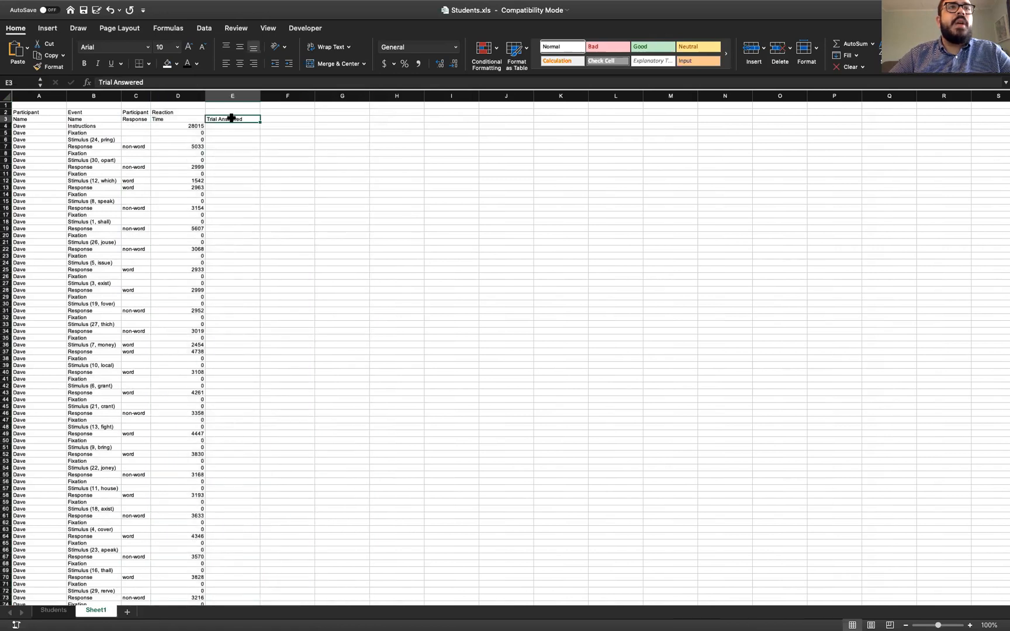
pyautogui.press('Delete')
pyautogui.click(248, 133)
pyautogui.moveTo(205, 95)
pyautogui.mouseDown()
pyautogui.moveTo(175, 96)
pyautogui.moveTo(215, 96)
pyautogui.mouseUp()
pyautogui.doubleClick(180, 111)
pyautogui.write('Time')
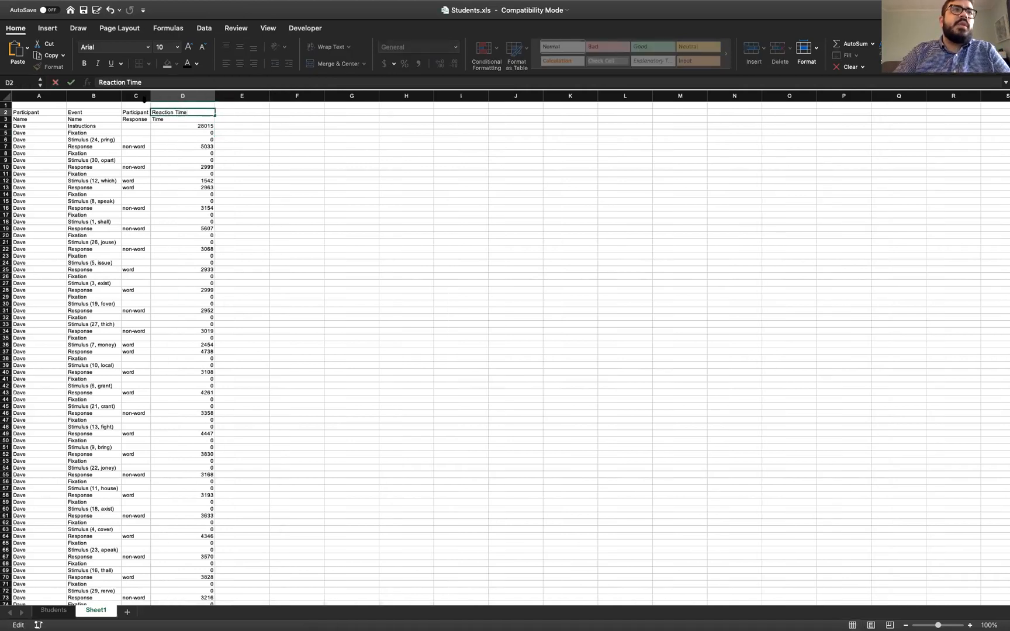
pyautogui.press('Return')
pyautogui.press('Delete')
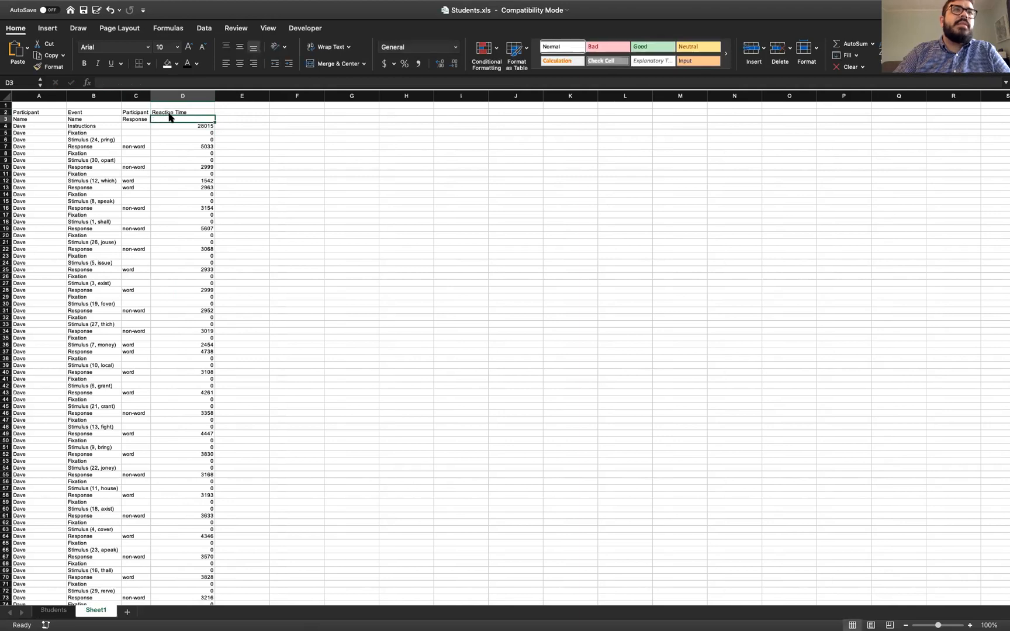
# Widen column C, retitle its heading in C2 as Response, and remove the leftover heading word from C3.
pyautogui.moveTo(151, 96); pyautogui.dragTo(165, 100)
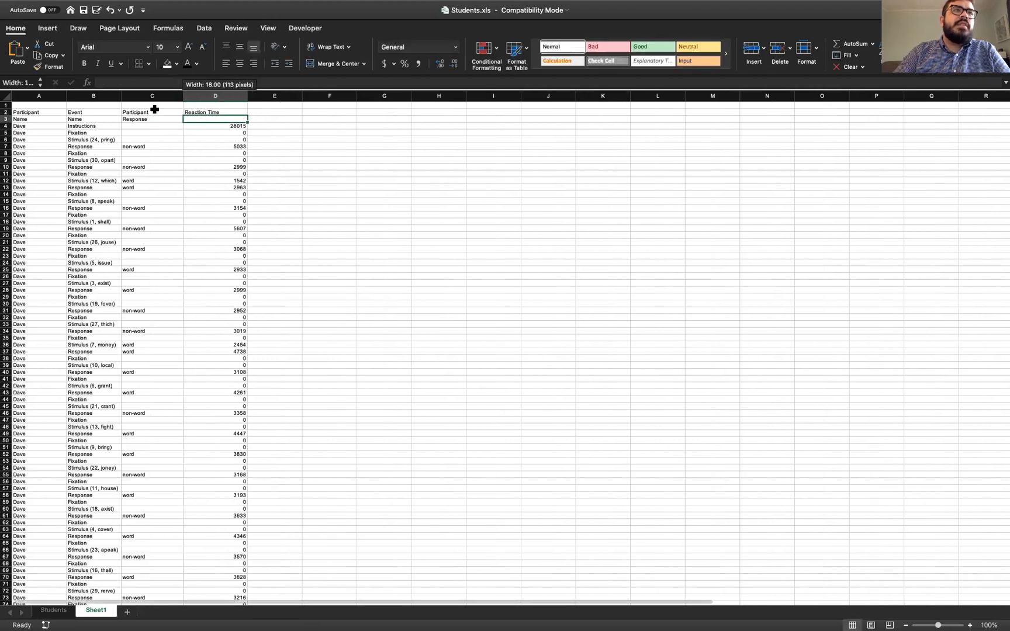
pyautogui.click(154, 111)
pyautogui.doubleClick(154, 111)
pyautogui.write('R')
pyautogui.press('BackSpace')
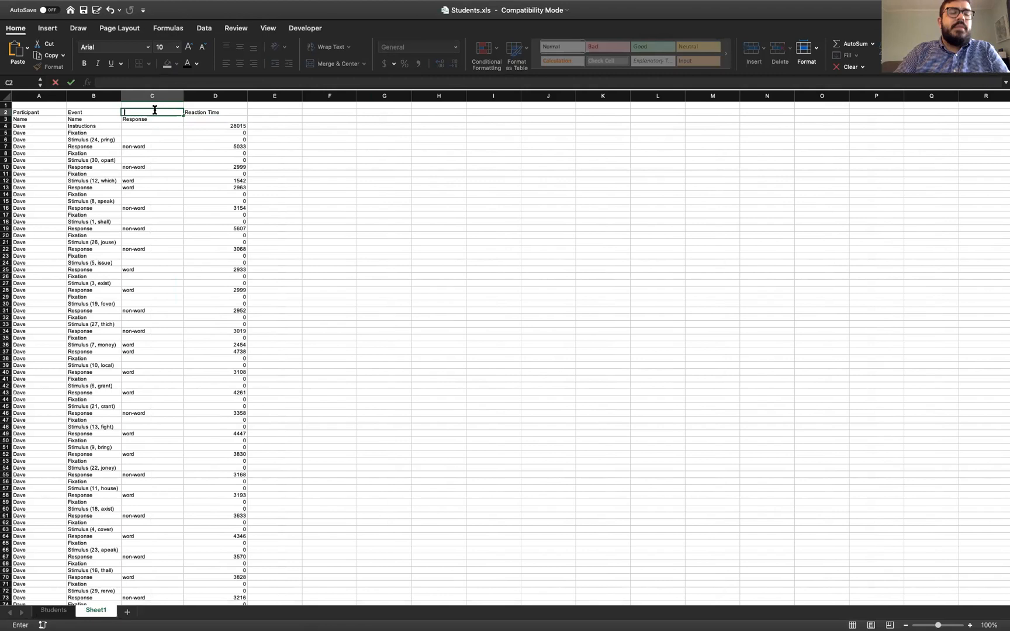
pyautogui.write('p')
pyautogui.press('BackSpace')
pyautogui.write('Response')
pyautogui.press('Return')
pyautogui.press('Escape')
# Clear the leftover Name heading cells in B3 and A3, leaving Event and Participant as the column headings.
pyautogui.click(106, 119)
pyautogui.press('Delete')
pyautogui.click(52, 119)
pyautogui.press('Delete')
pyautogui.click(71, 139)
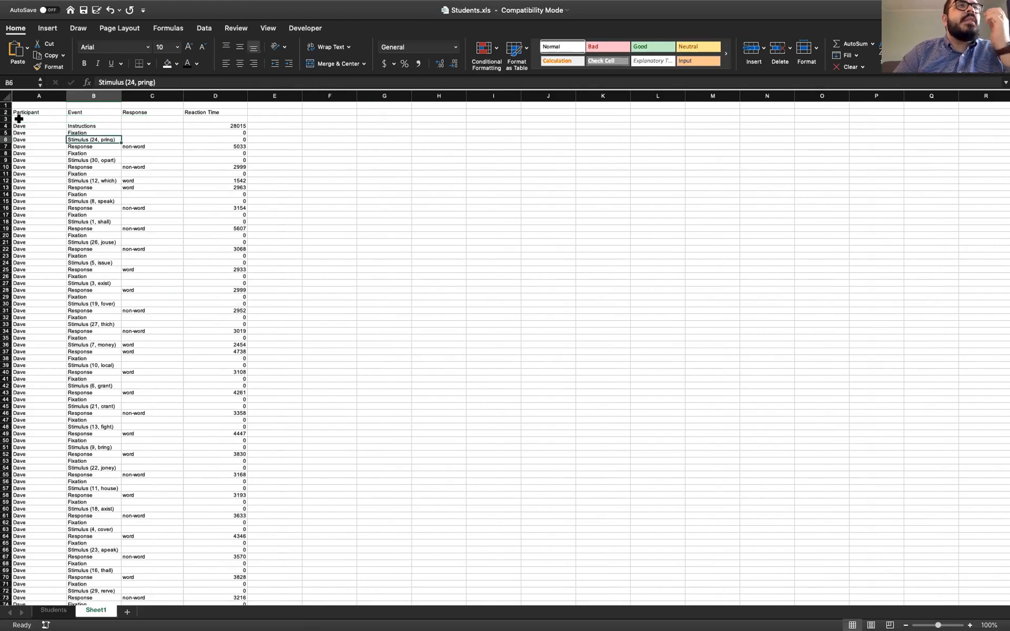
# Replace the participant's name with a numeric participant code in A4 and fill it down through all data rows.
pyautogui.click(32, 125)
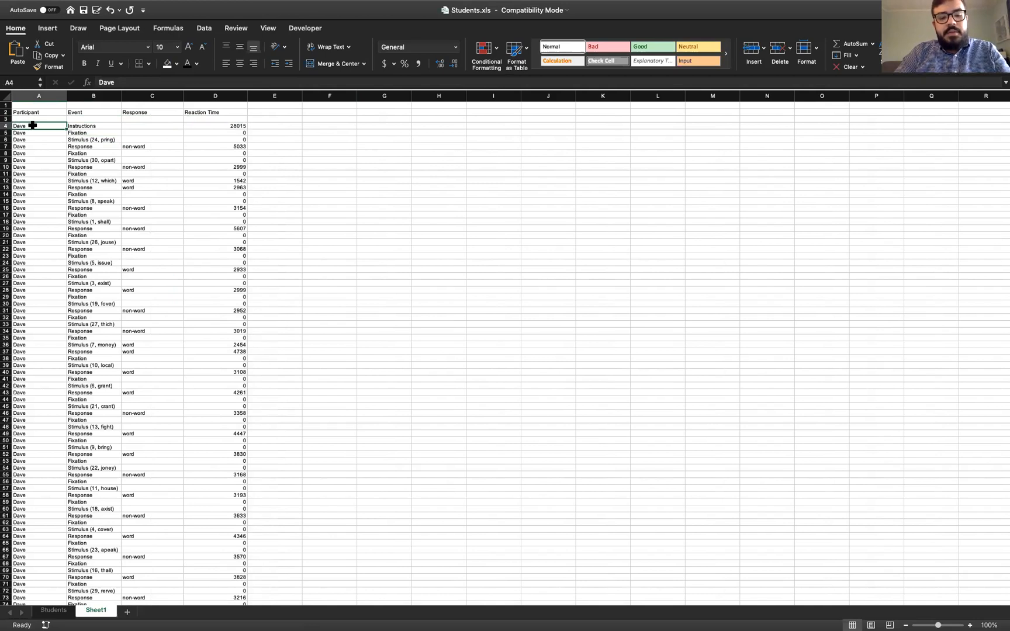
pyautogui.write('53124')
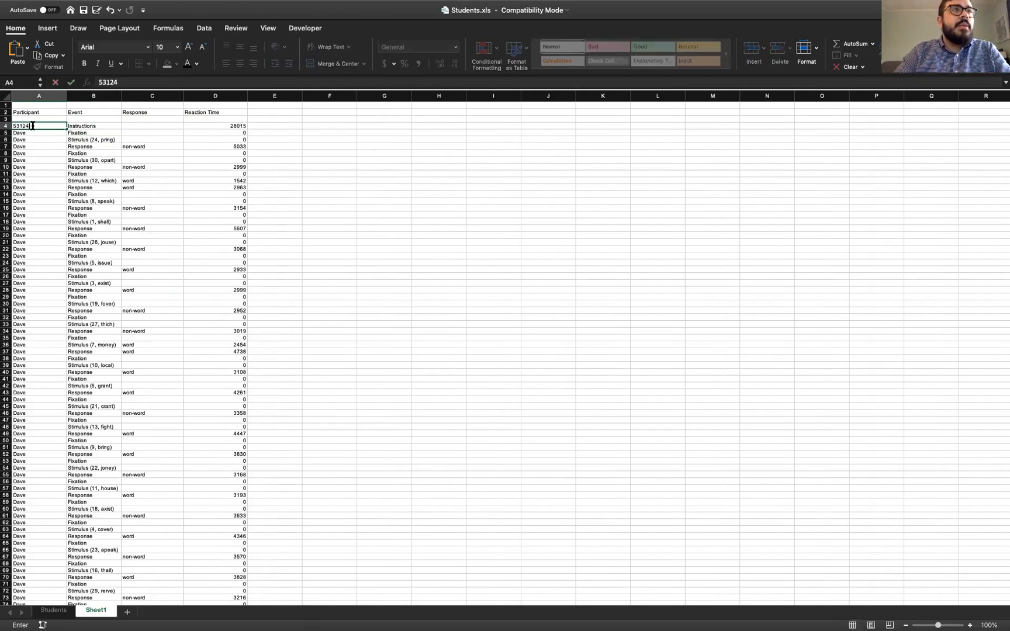
pyautogui.press('Return')
pyautogui.press('Return')
pyautogui.click(44, 126)
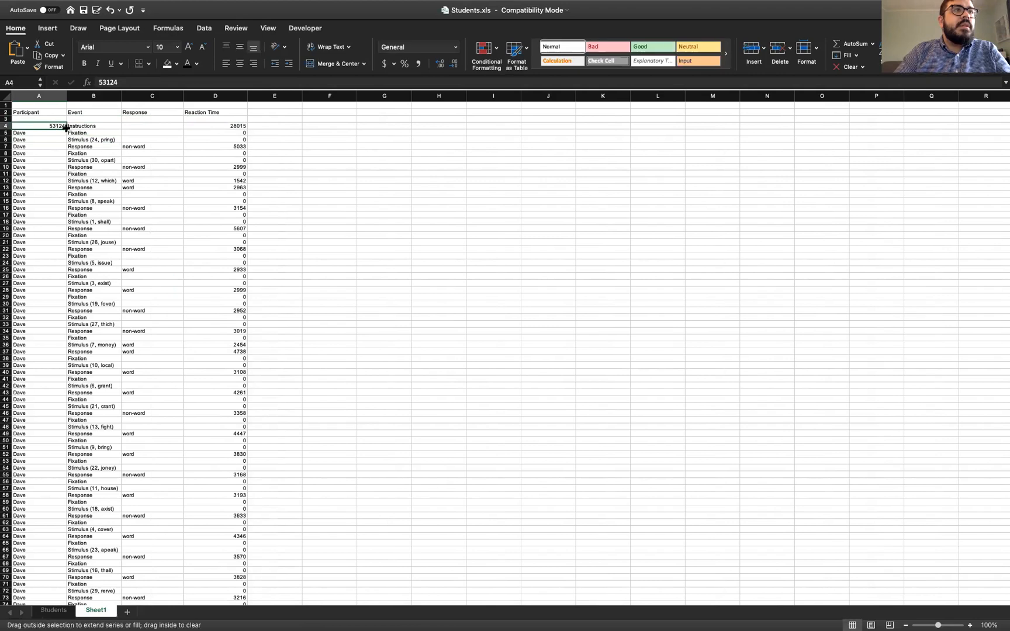
pyautogui.doubleClick(66, 129)
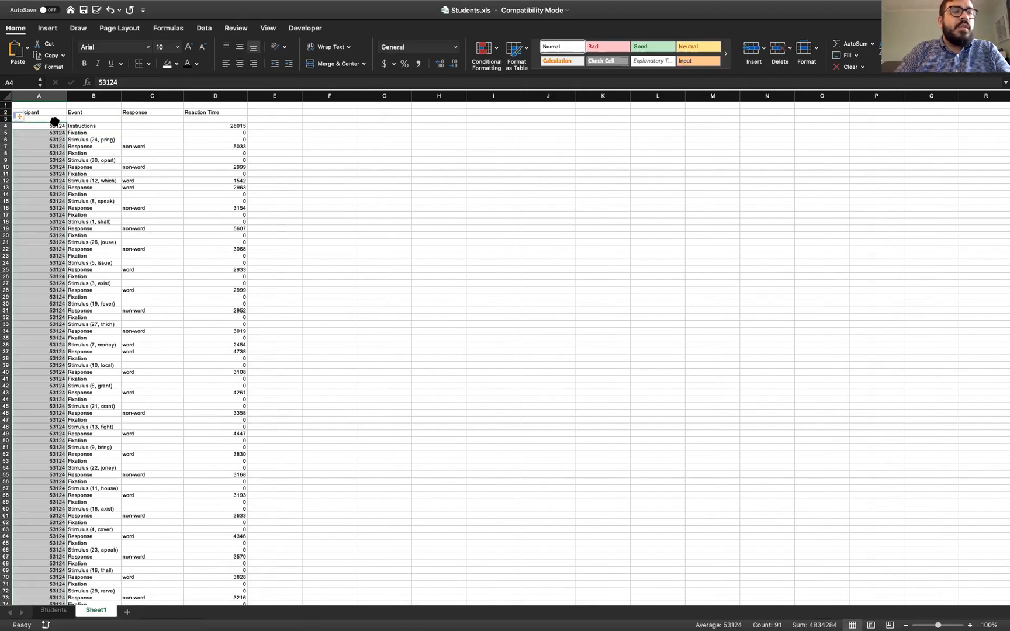
# Clear the filled participant codes and delete the whole Participant column.
pyautogui.press('Delete')
pyautogui.click(51, 97)
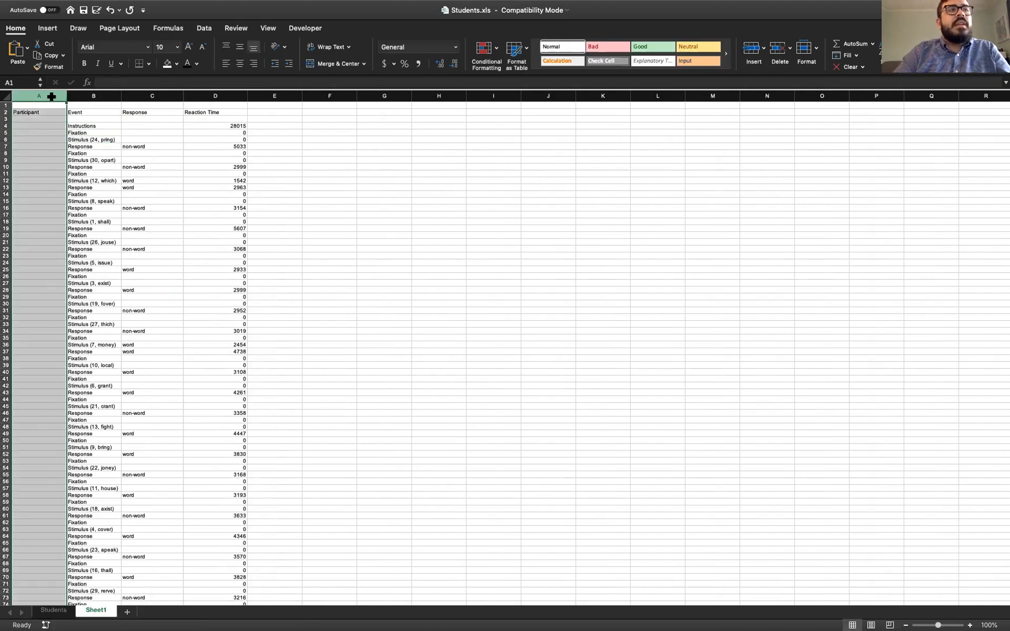
pyautogui.rightClick(51, 97)
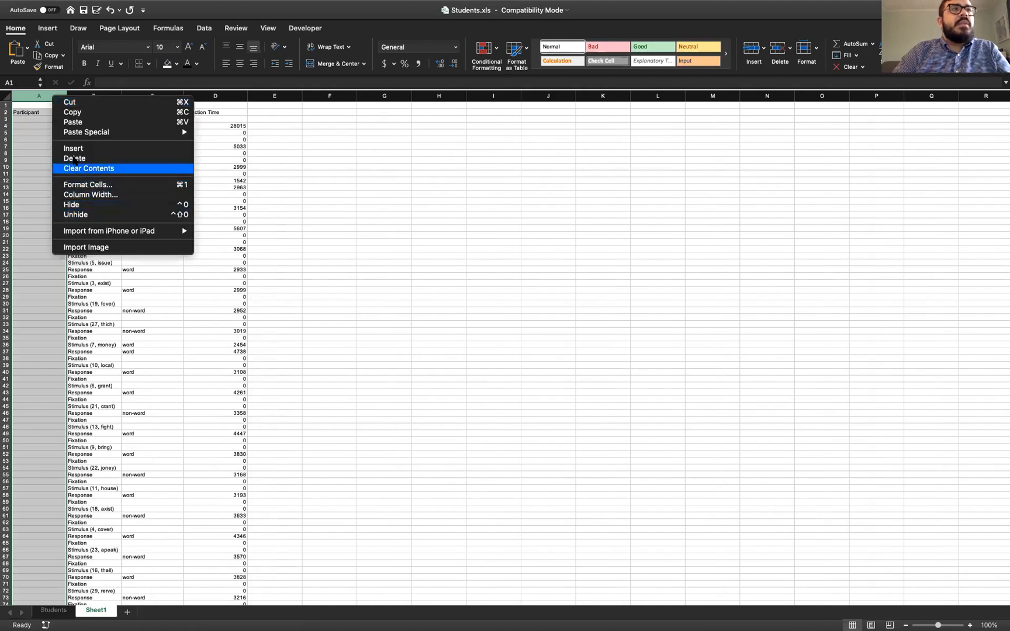
pyautogui.click(74, 159)
# Rename Sheet1 as 54321 and slightly adjust the width of the Event column.
pyautogui.doubleClick(94, 611)
pyautogui.write('54321')
pyautogui.click(242, 537)
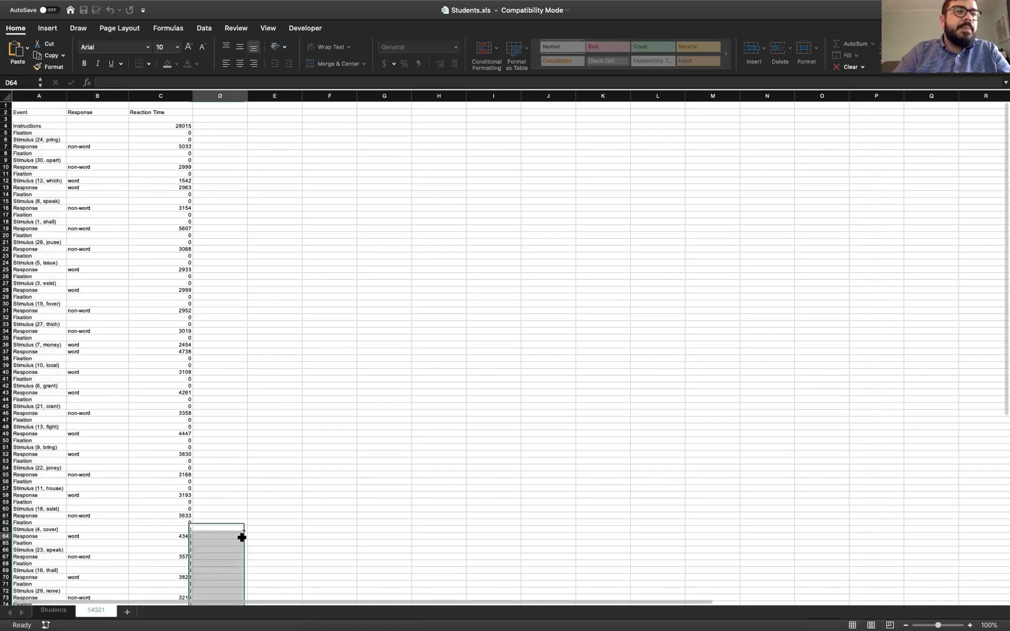
pyautogui.moveTo(67, 92); pyautogui.dragTo(68, 93)
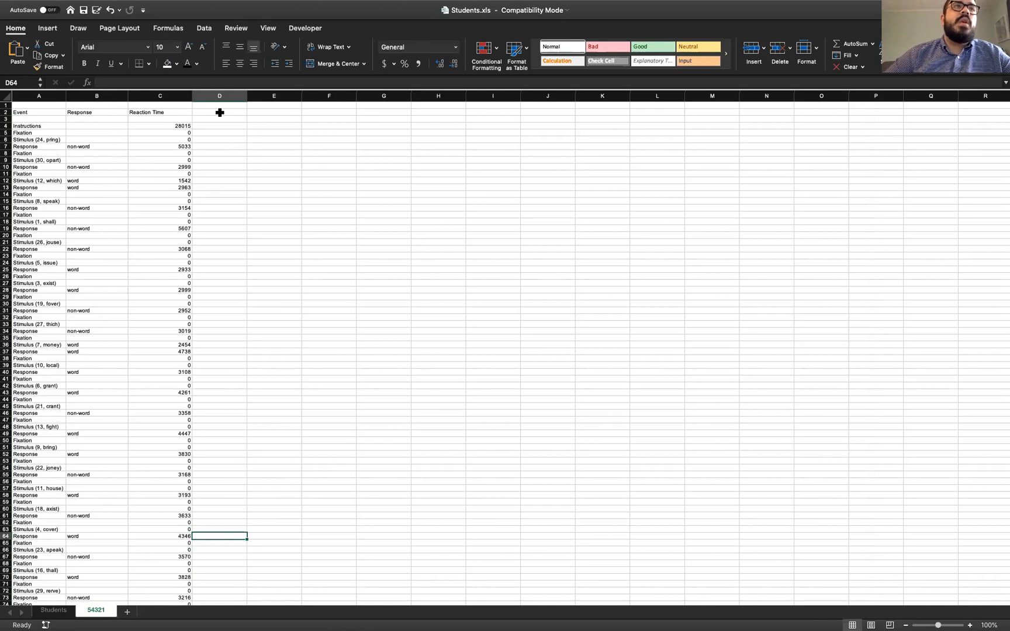
# Try to extract the stimulus words into column D from the example pring in D6, filling down through the remaining data rows.
pyautogui.click(207, 139)
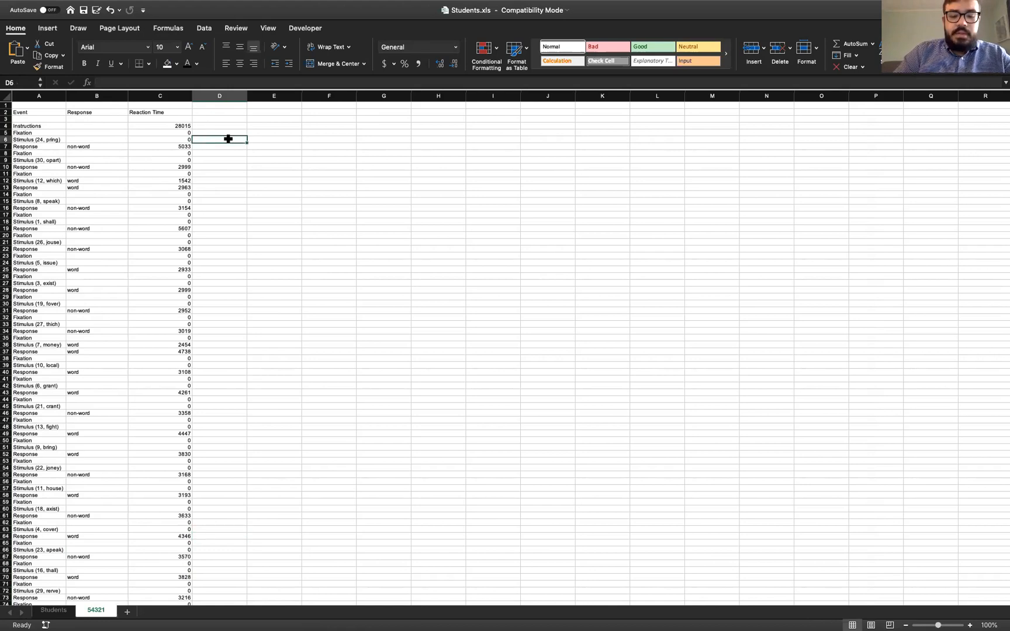
pyautogui.write('pring')
pyautogui.moveTo(228, 139); pyautogui.dragTo(244, 367)
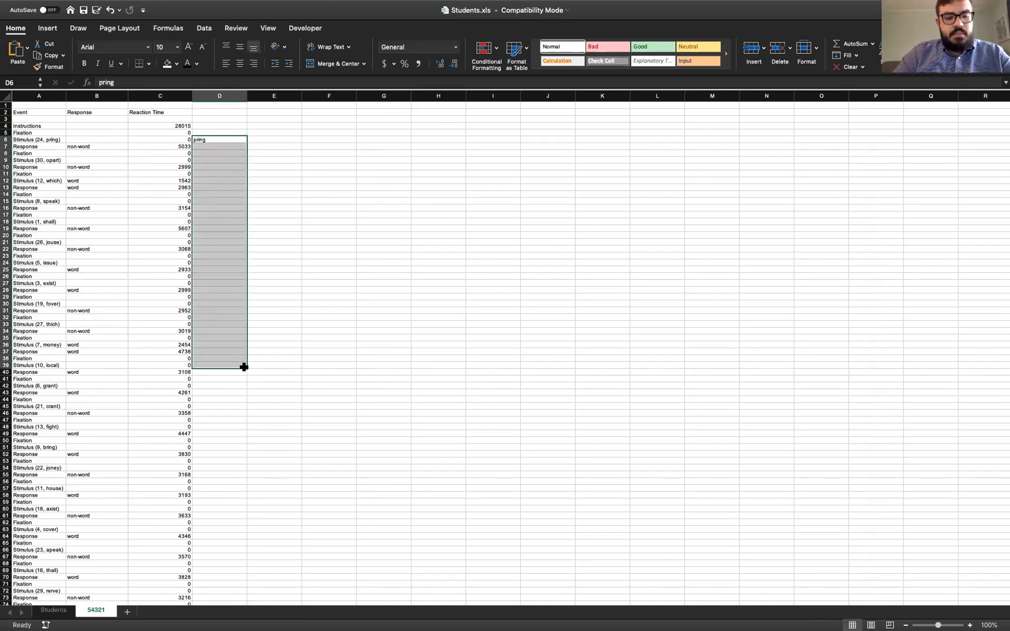
pyautogui.hotkey('ctrl', 'e')
pyautogui.moveTo(247, 369); pyautogui.dragTo(247, 572)
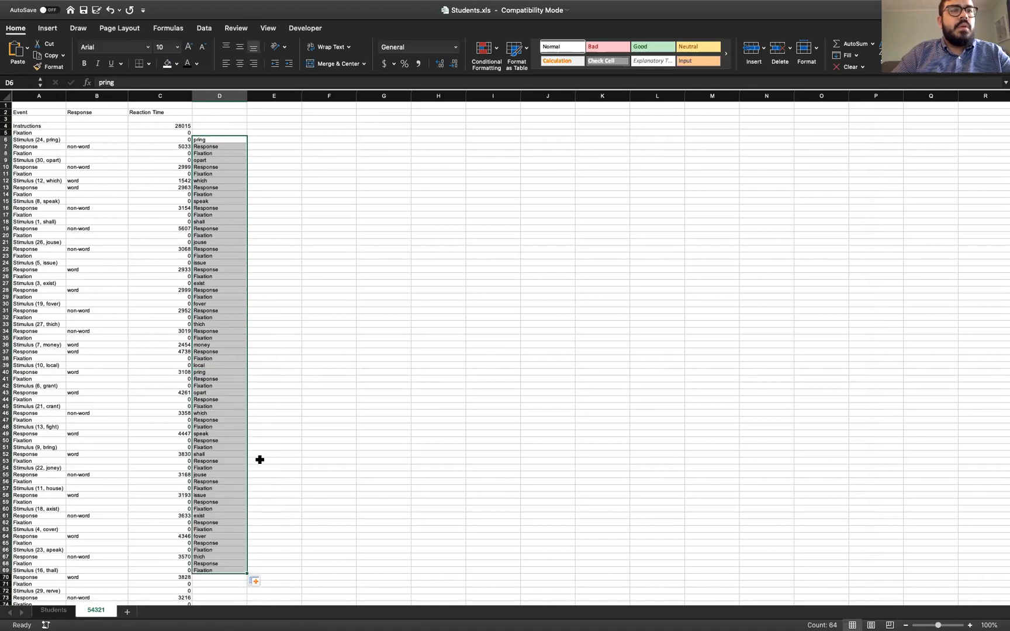
pyautogui.scroll(-10, 259, 428)
pyautogui.moveTo(245, 262); pyautogui.dragTo(240, 428)
pyautogui.click(275, 340)
pyautogui.scroll(16, 275, 339)
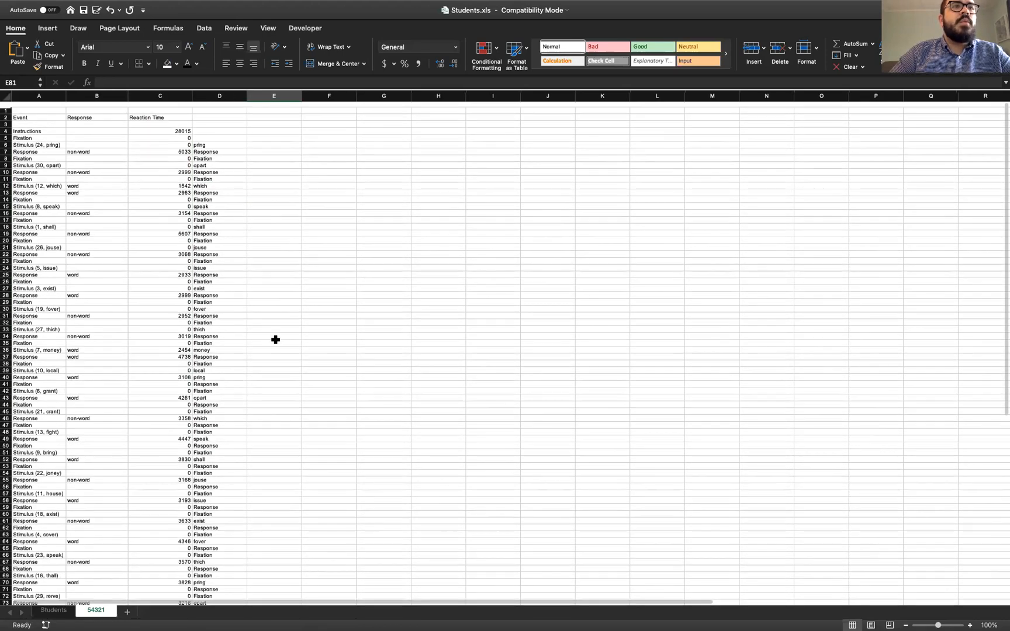
# Delete column D with the extracted stimulus words from the sheet.
pyautogui.click(263, 139)
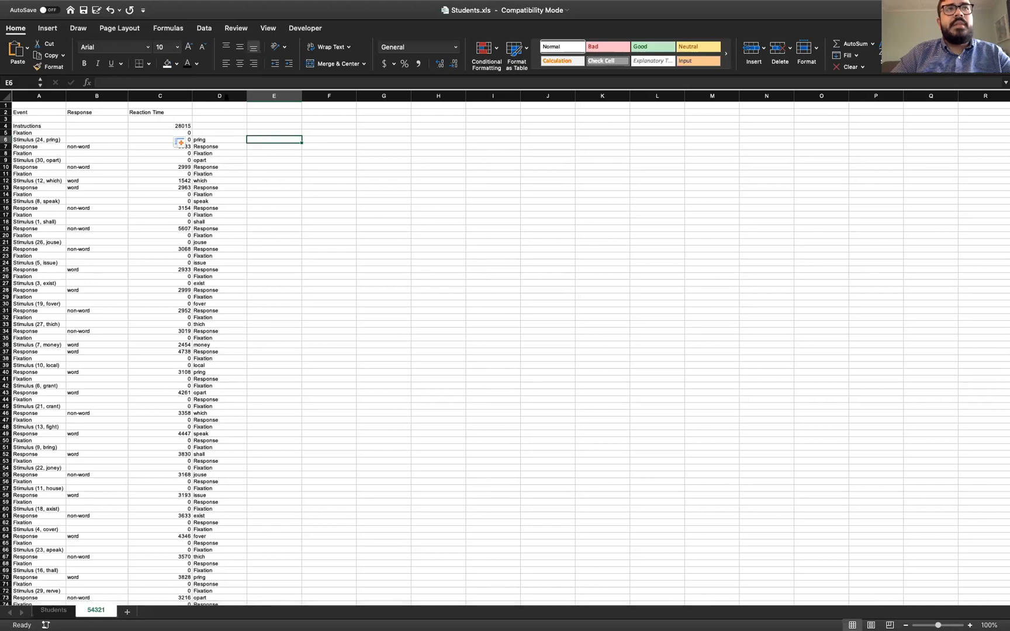
pyautogui.click(226, 97)
pyautogui.rightClick(227, 97)
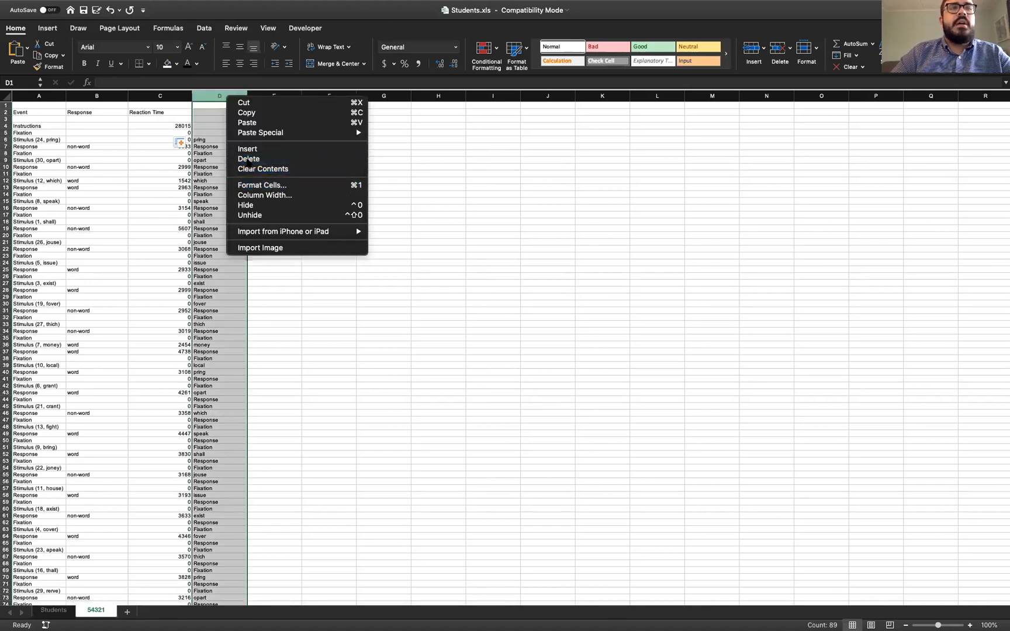
pyautogui.click(248, 159)
pyautogui.click(274, 159)
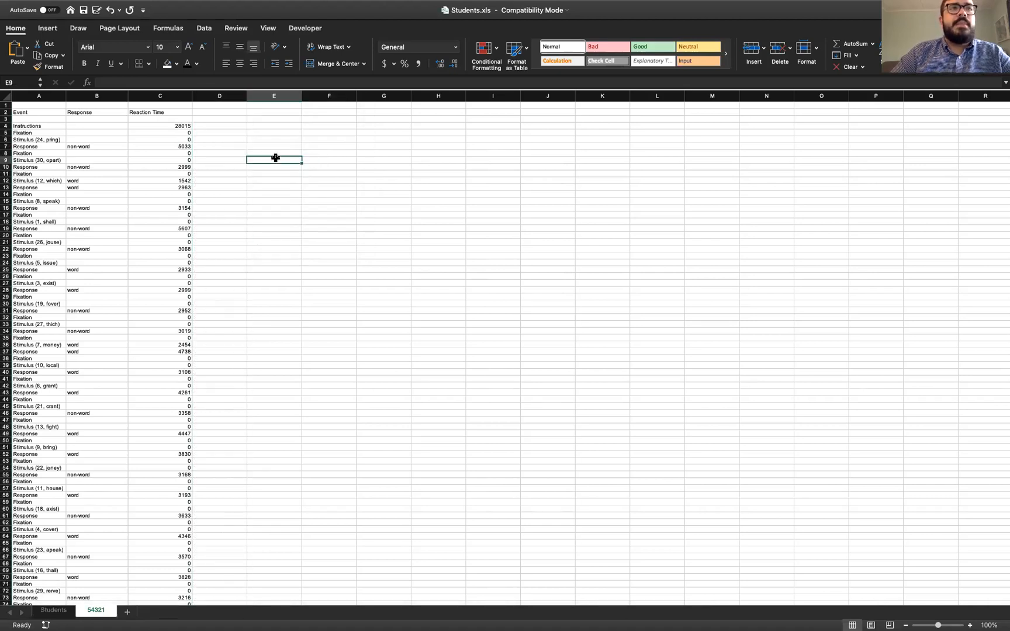
pyautogui.click(208, 143)
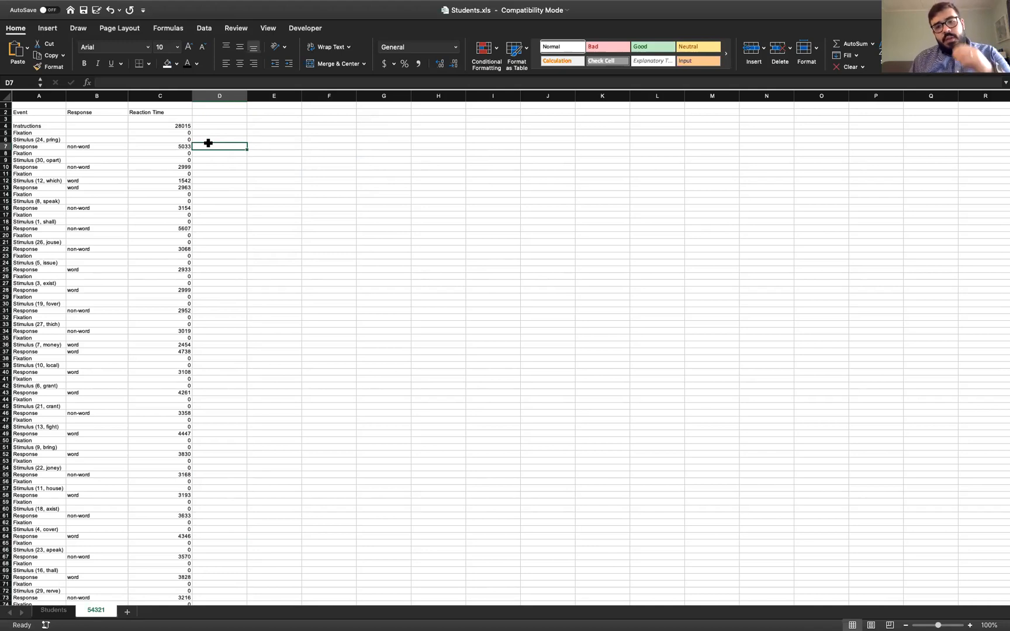